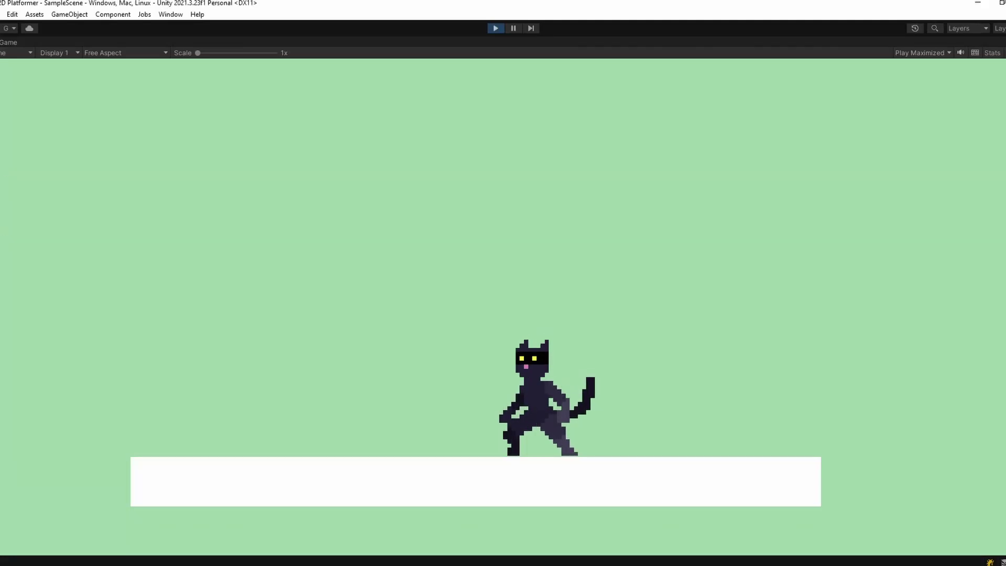
- Run the cat left and right and make it jump across the platform in Play mode
{"action": "key", "text": "Left"}
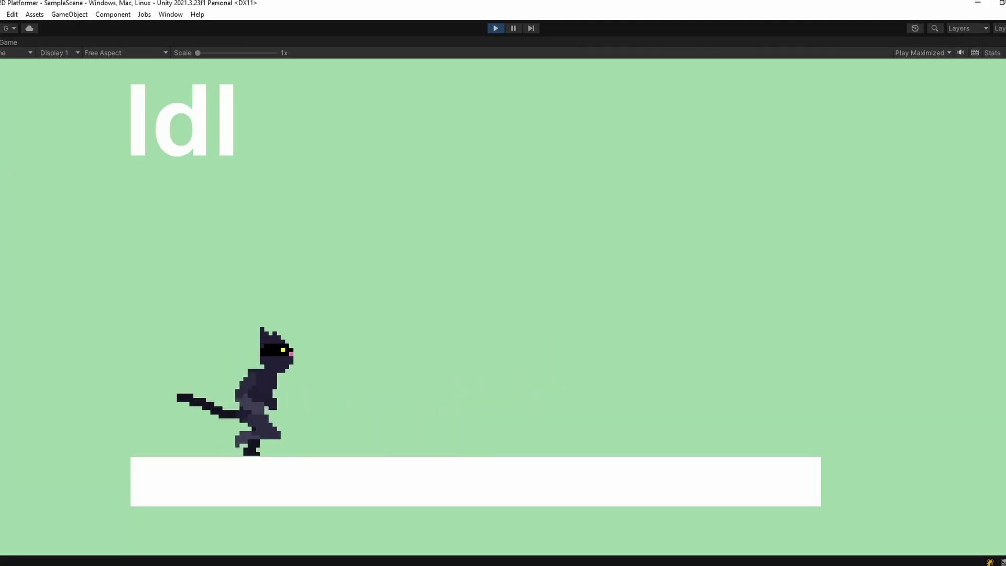
{"action": "key", "text": "Right"}
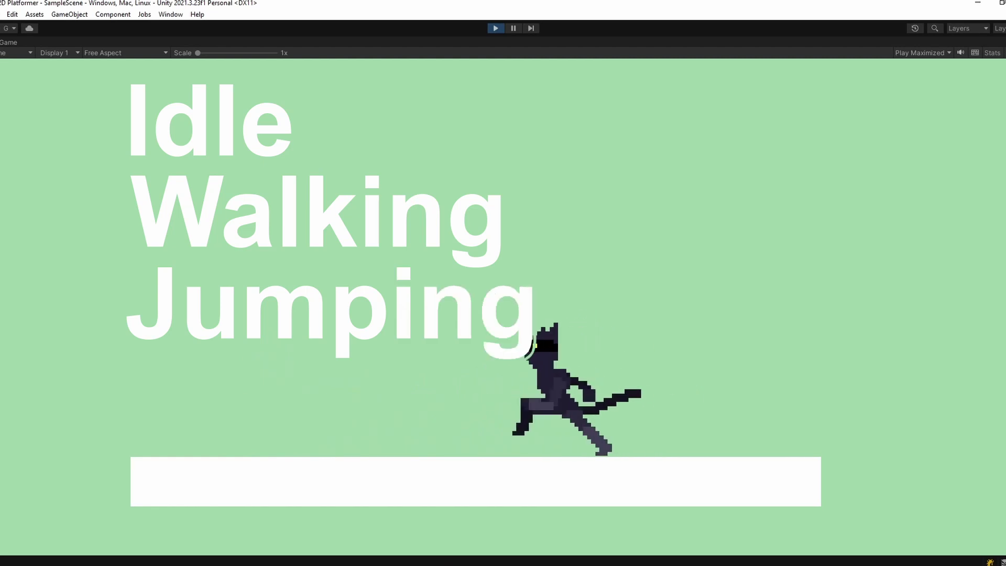
{"action": "key", "text": "Left"}
{"action": "key", "text": "space"}
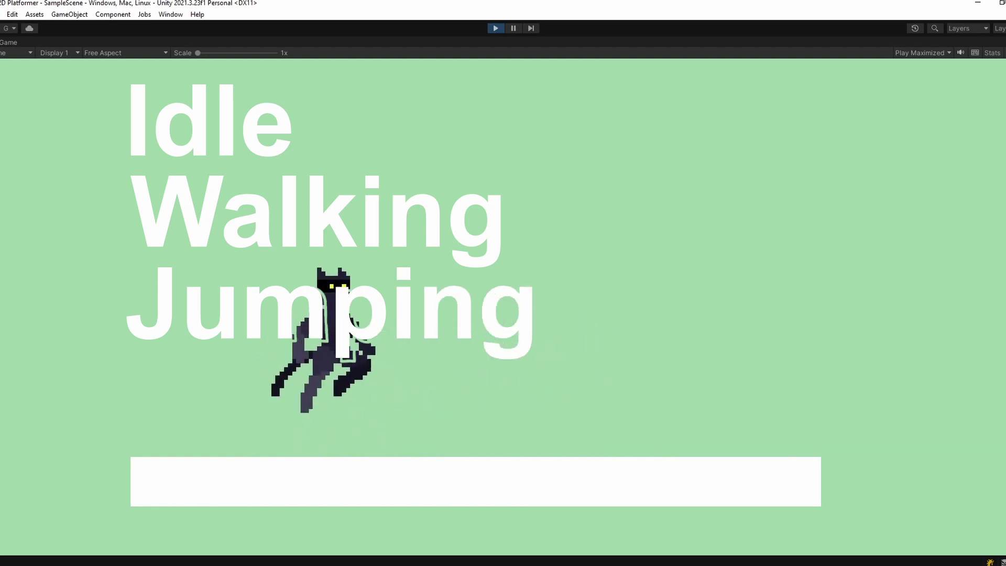
{"action": "key", "text": "Right"}
{"action": "key", "text": "space"}
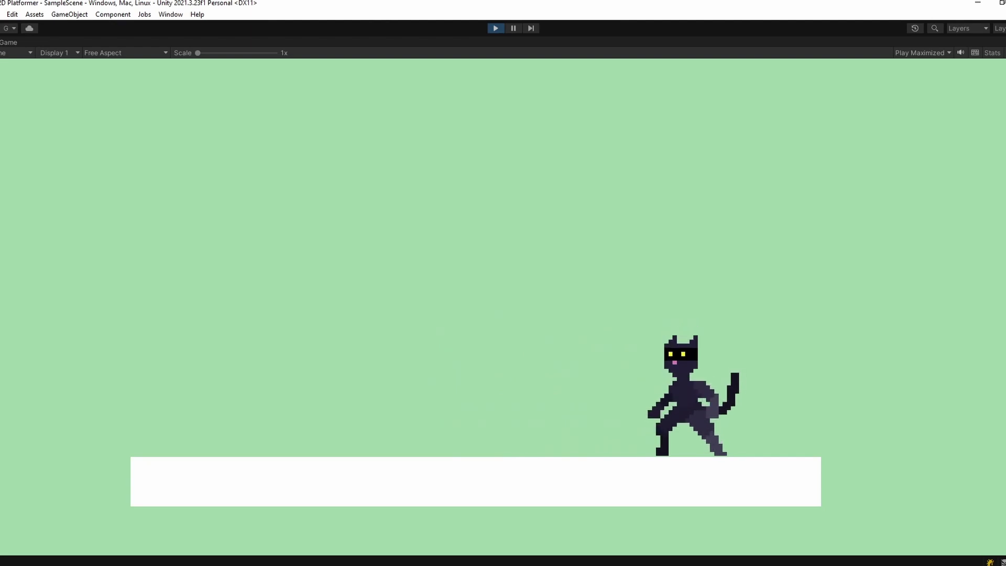
{"action": "key", "text": "Left"}
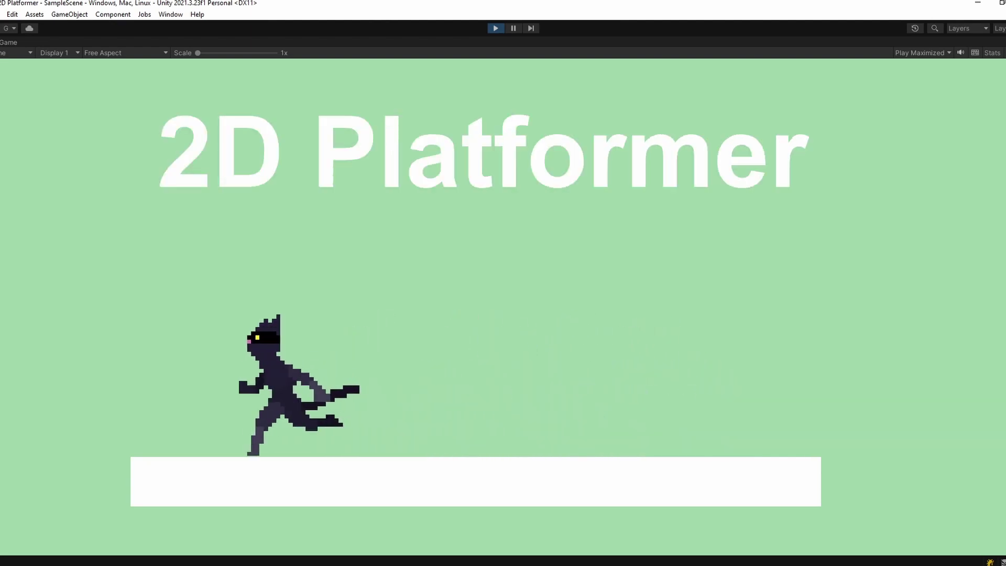
{"action": "key", "text": "Right"}
{"action": "key", "text": "space"}
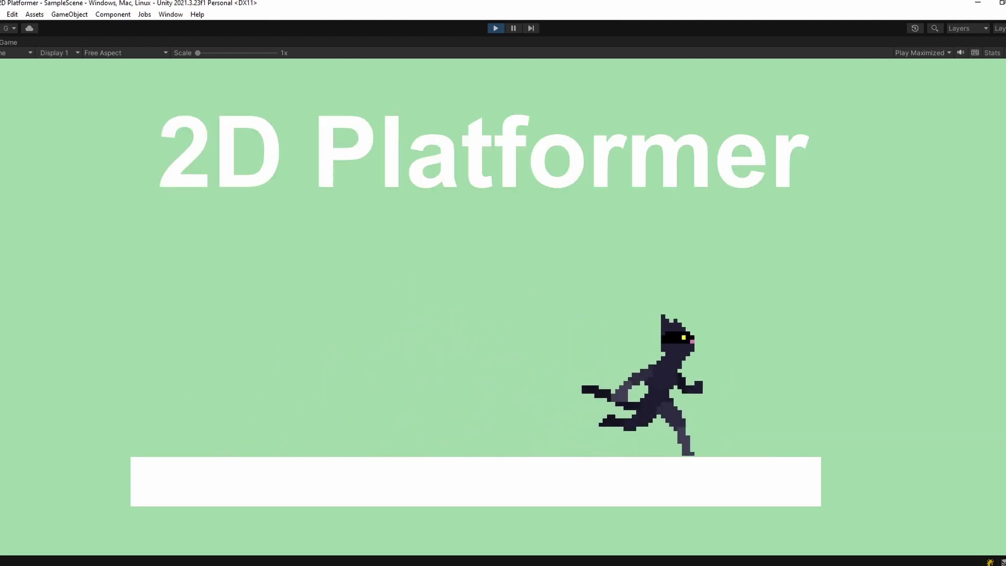
{"action": "key", "text": "Left"}
{"action": "key", "text": "space"}
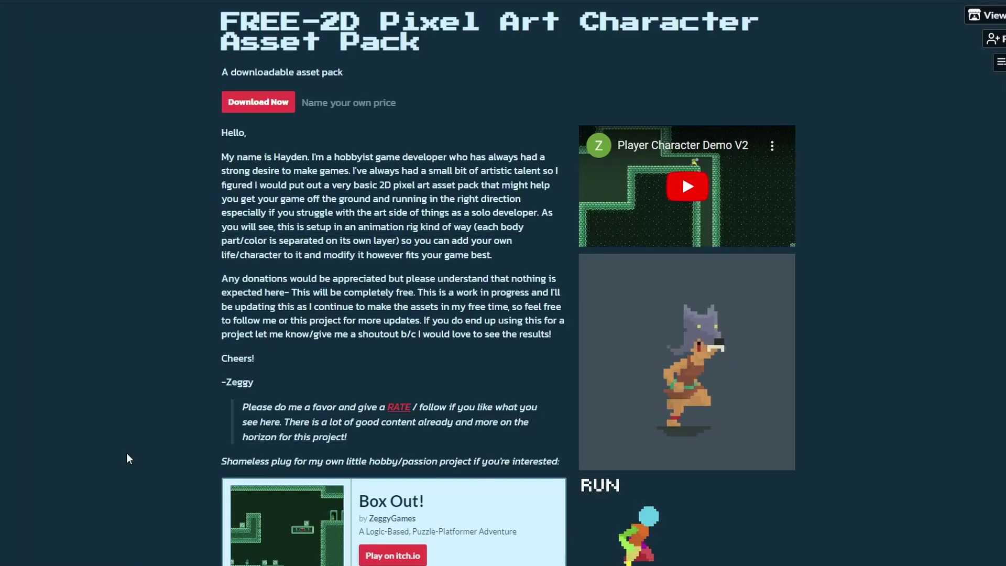
- Scroll the itch.io page down to the Asset Pack V1 heading and highlight it
{"action": "scroll", "coordinate": [127, 453], "scroll_direction": "down", "scroll_amount": 2}
{"action": "scroll", "coordinate": [126, 453], "scroll_direction": "down", "scroll_amount": 9}
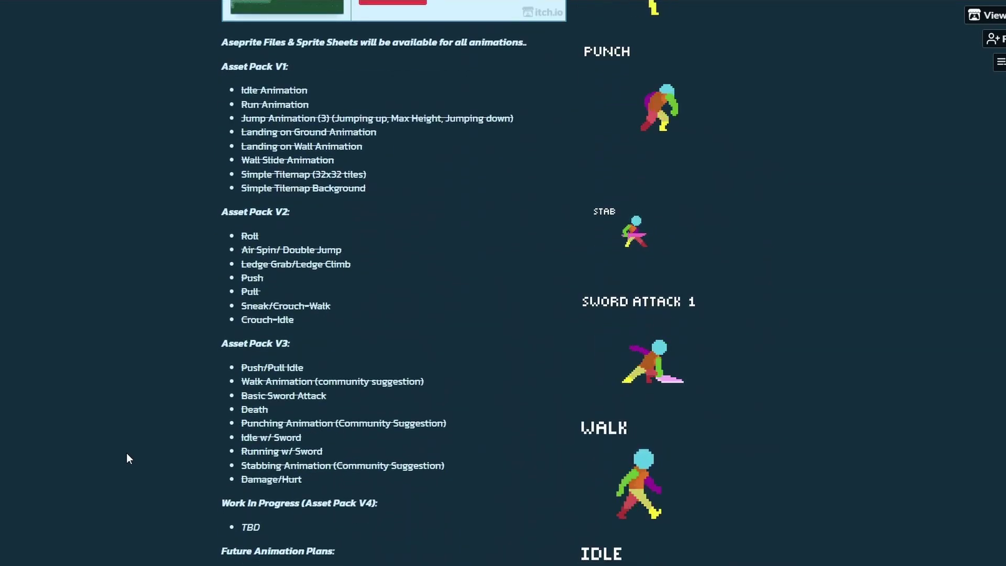
{"action": "double_click", "coordinate": [234, 66]}
- Highlight the Asset Pack V1 heading and its Idle Animation entry
{"action": "left_click", "coordinate": [294, 68], "text": "shift"}
{"action": "left_click", "coordinate": [315, 74]}
{"action": "left_click_drag", "start_coordinate": [242, 90], "coordinate": [316, 105]}
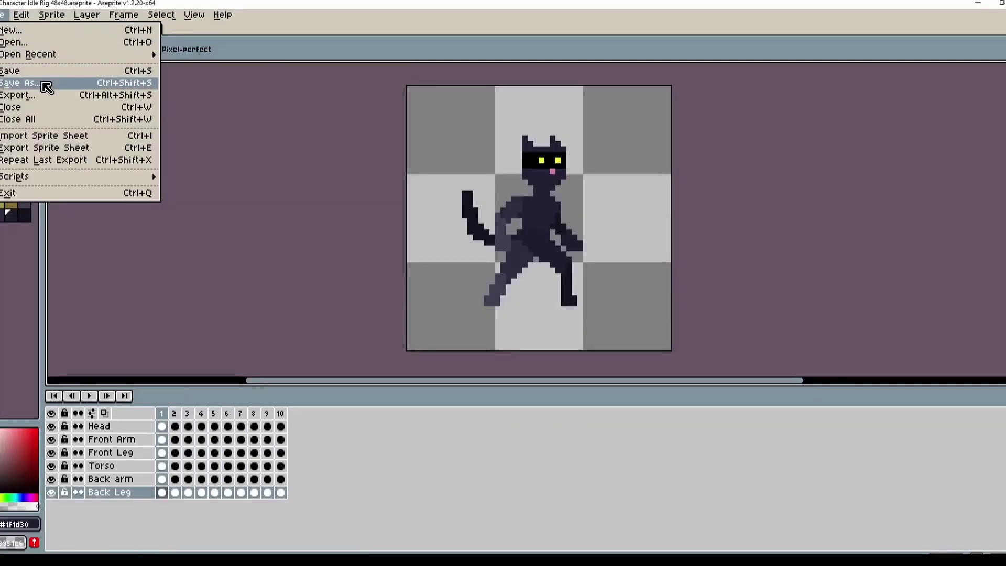
- Export the cat idle animation from Aseprite as ten CatIdle PNG frames
{"action": "left_click", "coordinate": [47, 87]}
{"action": "type", "text": "CatIdl"}
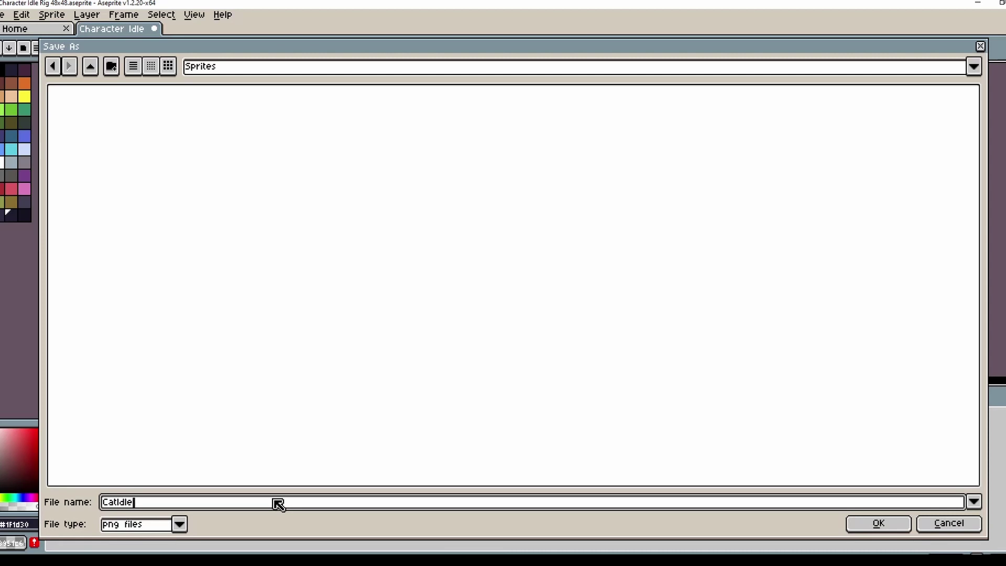
{"action": "type", "text": "e"}
{"action": "key", "text": "Return"}
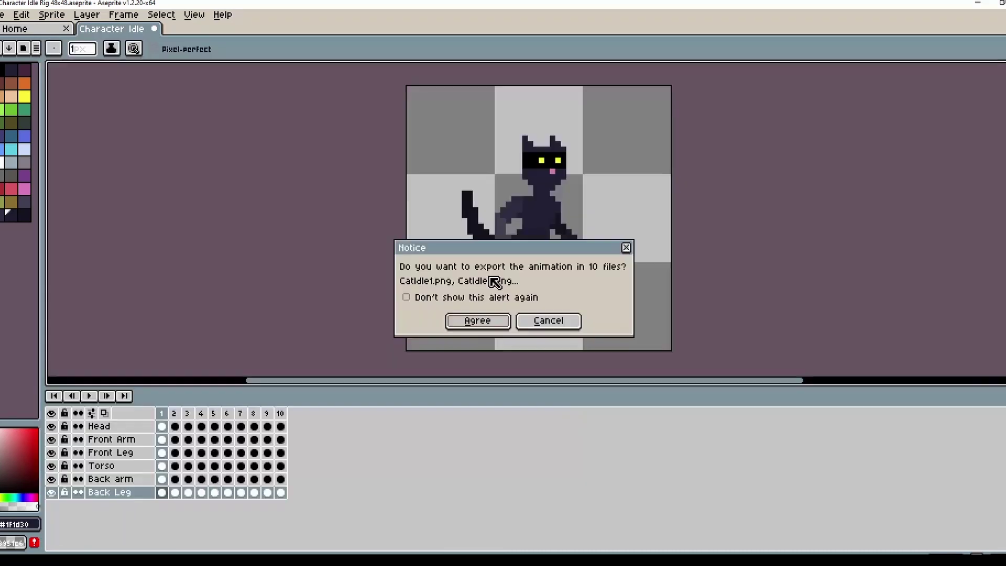
{"action": "left_click", "coordinate": [492, 320]}
{"action": "key", "text": "alt+Tab"}
{"action": "left_click_drag", "start_coordinate": [745, 375], "coordinate": [254, 254]}
{"action": "left_click", "coordinate": [541, 415]}
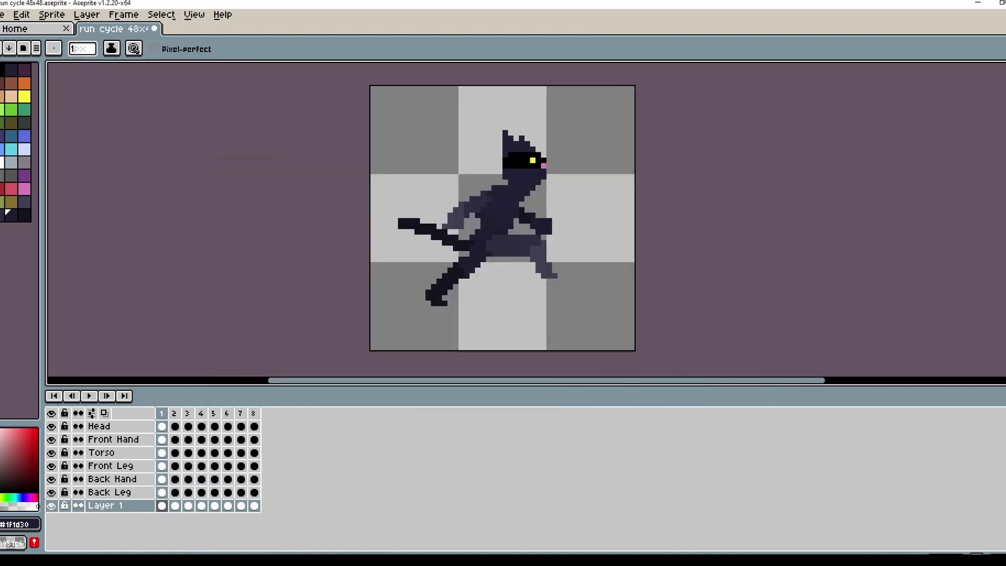
- Export the run cycle as CatRun1–8 PNG frames into the Sprites folder
{"action": "left_click", "coordinate": [4, 14]}
{"action": "left_click", "coordinate": [52, 82]}
{"action": "double_click", "coordinate": [63, 90]}
{"action": "left_click", "coordinate": [179, 523]}
{"action": "left_click", "coordinate": [152, 471]}
{"action": "type", "text": "CatRun"}
{"action": "left_click", "coordinate": [870, 523]}
{"action": "left_click", "coordinate": [474, 319]}
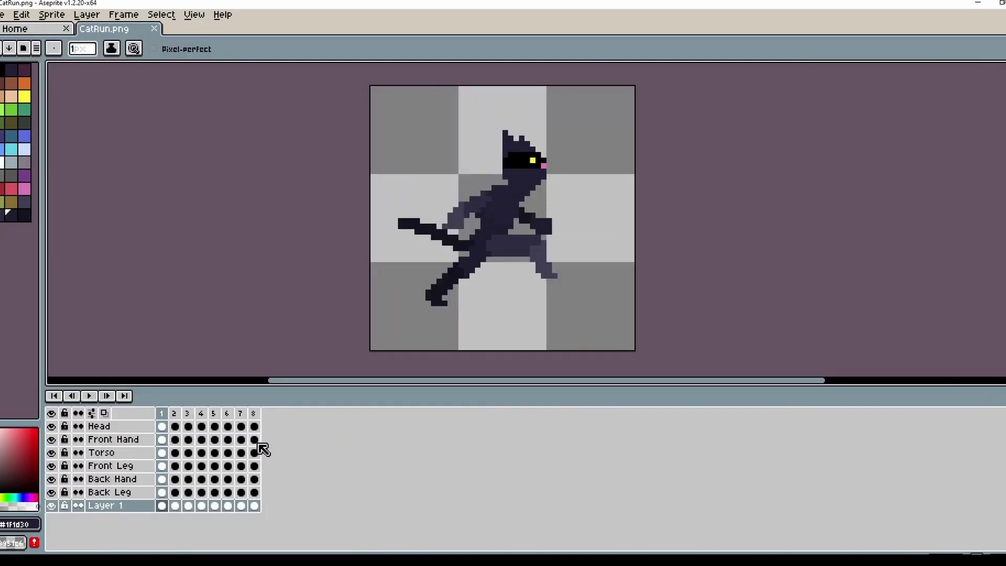
{"action": "key", "text": "alt+Tab"}
{"action": "left_click", "coordinate": [548, 387]}
{"action": "left_click", "coordinate": [531, 302], "text": "shift"}
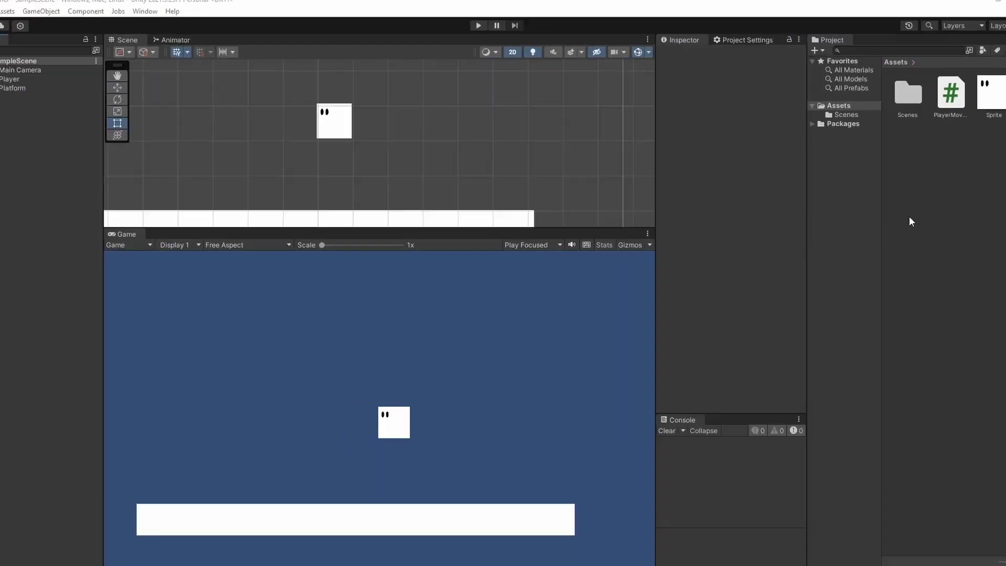
- Create a new folder named Sprites under Assets
{"action": "right_click", "coordinate": [909, 216]}
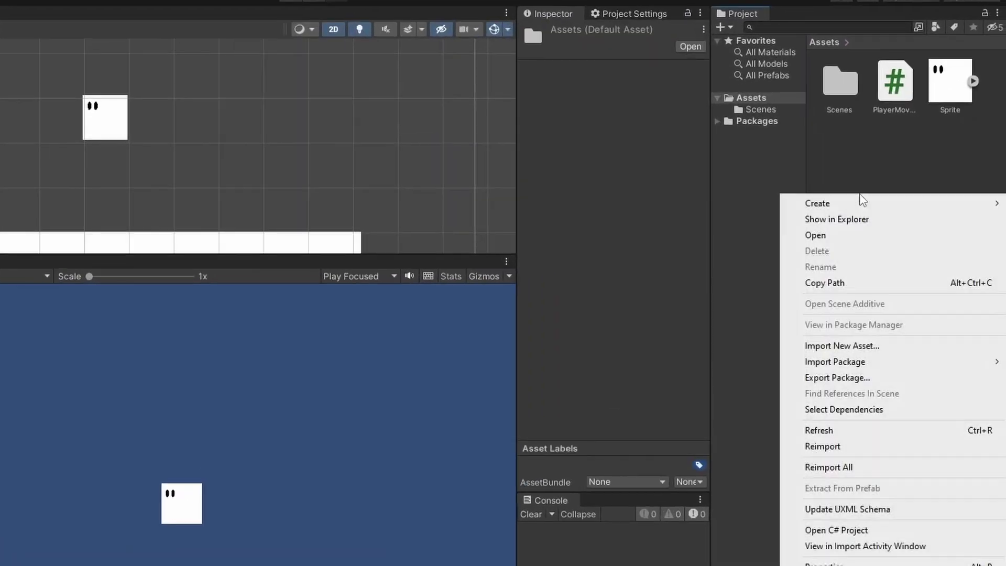
{"action": "mouse_move", "coordinate": [859, 202]}
{"action": "left_click", "coordinate": [684, 67]}
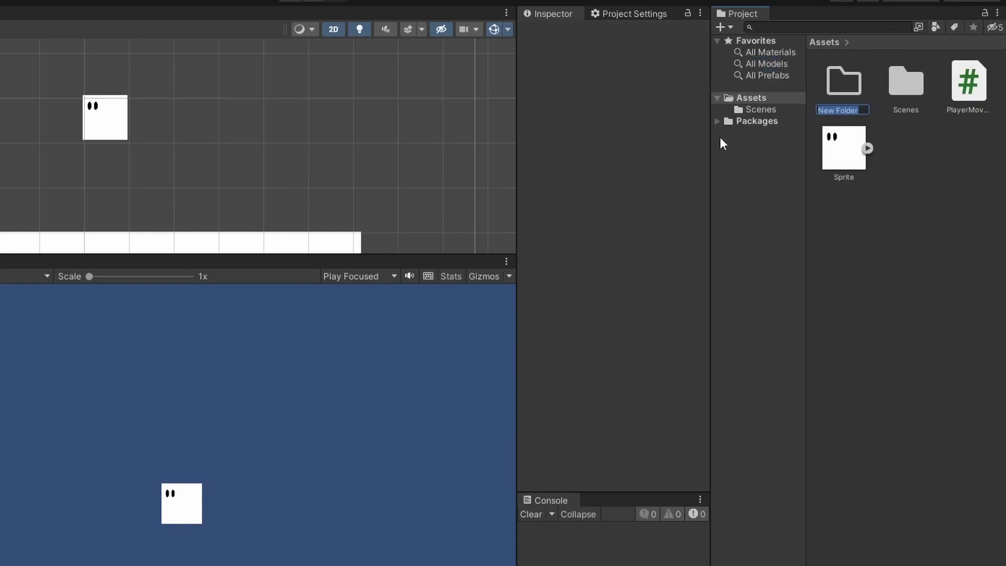
{"action": "type", "text": "Sprites"}
{"action": "key", "text": "Return"}
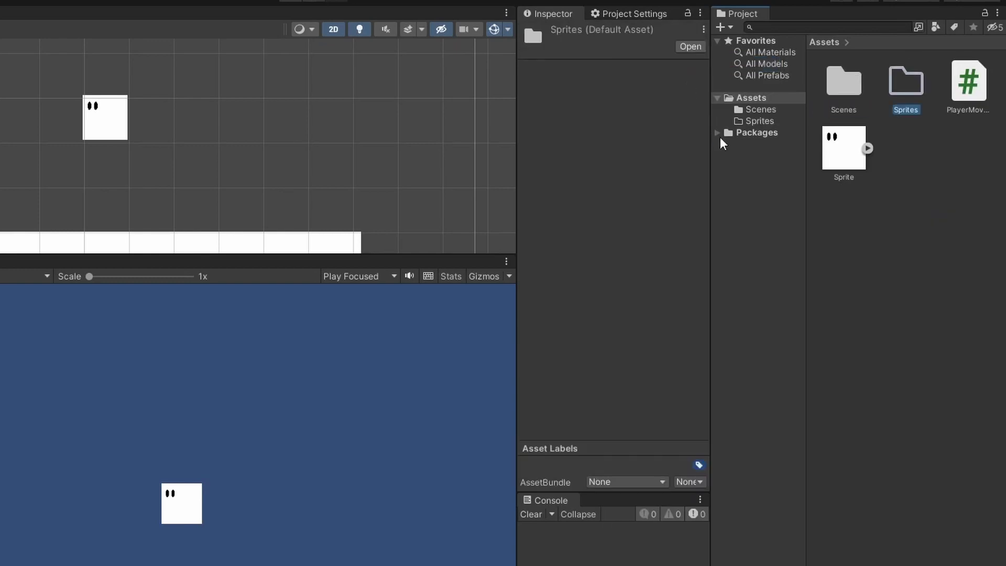
- Drag all 18 CatIdle and CatRun images from Explorer into Sprites
{"action": "double_click", "coordinate": [912, 83]}
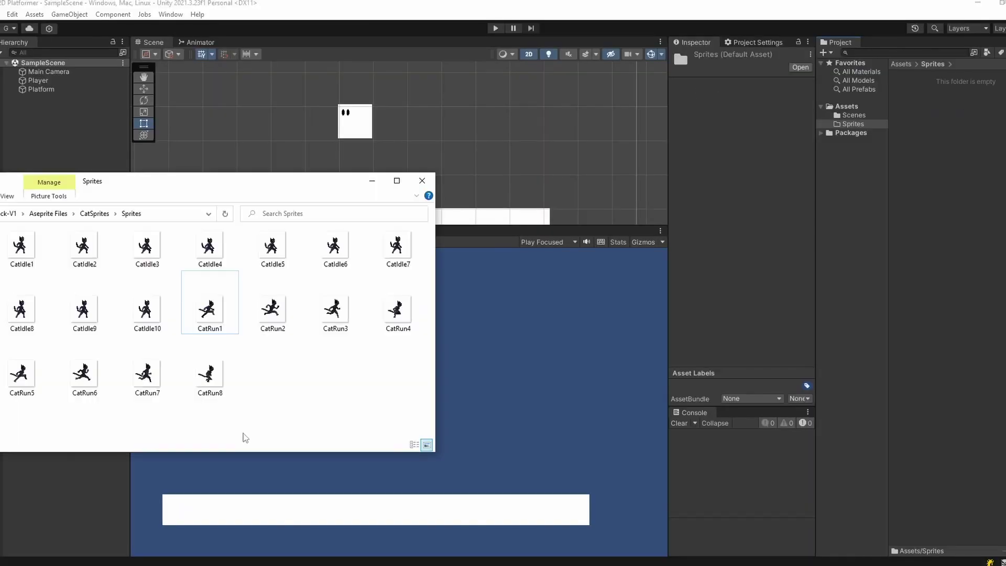
{"action": "left_click_drag", "start_coordinate": [414, 424], "coordinate": [27, 248]}
{"action": "left_click_drag", "start_coordinate": [920, 104], "coordinate": [922, 104]}
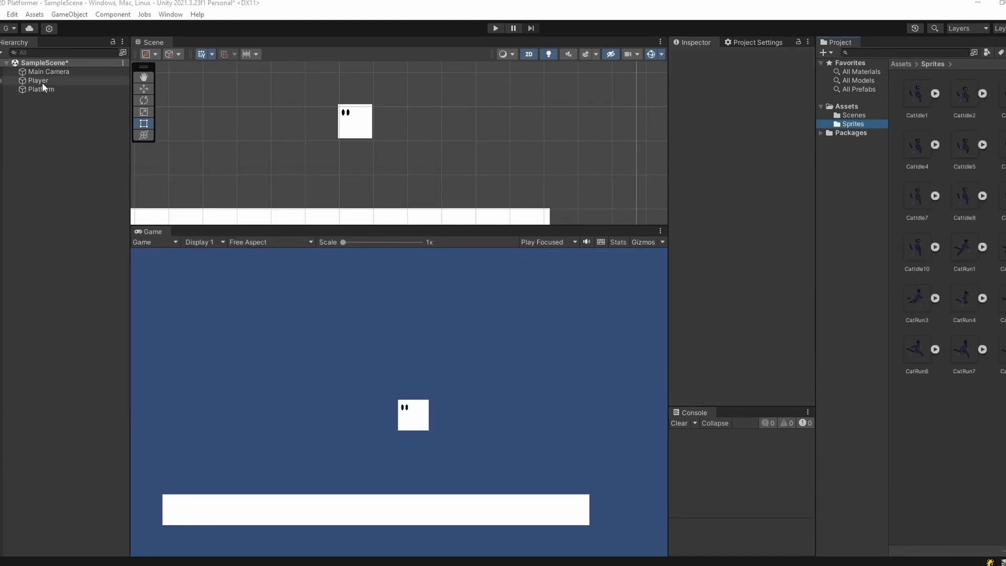
- Assign CatIdle1 as the Player's Sprite Renderer sprite
{"action": "left_click", "coordinate": [43, 80]}
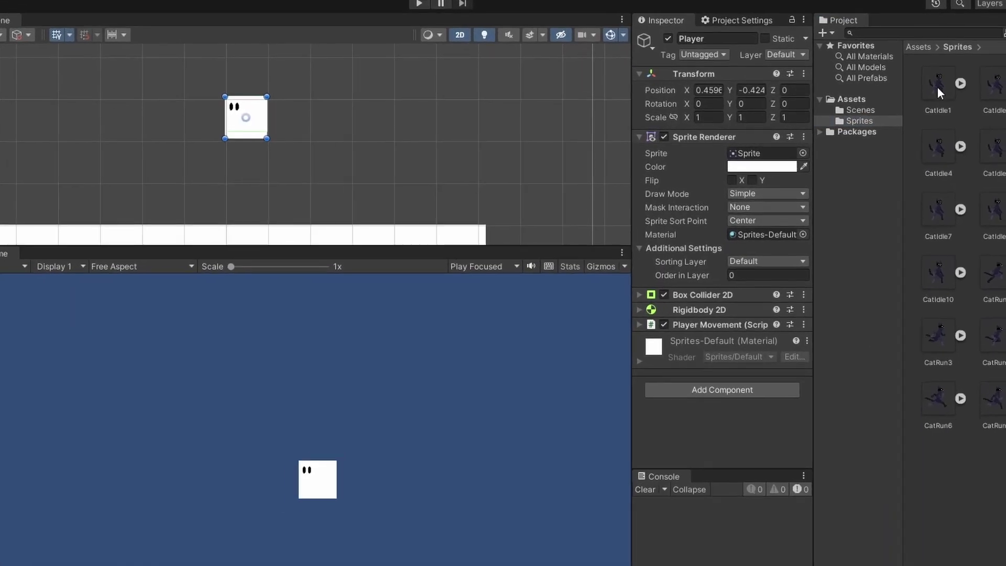
{"action": "left_click_drag", "start_coordinate": [912, 96], "coordinate": [757, 160]}
{"action": "left_click", "coordinate": [942, 82]}
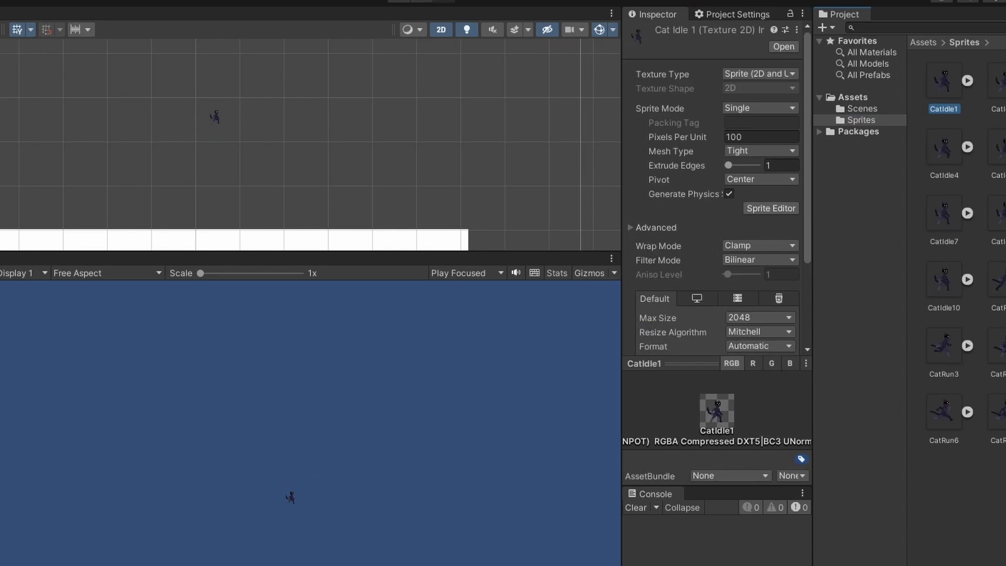
- Import all cat sprites at 48 pixels per unit, Point filtering, no compression, and apply
{"action": "key", "text": "ctrl+a"}
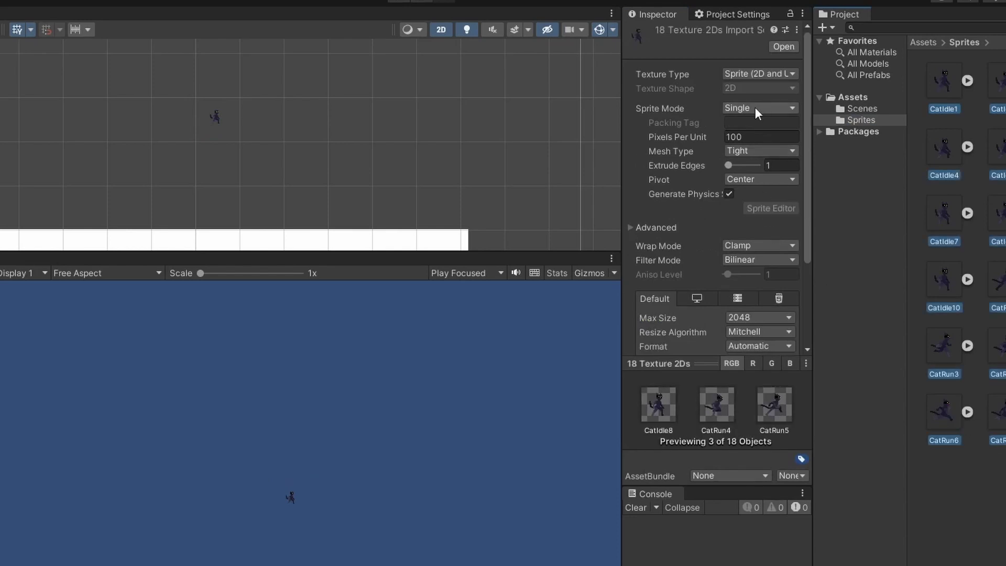
{"action": "left_click", "coordinate": [744, 138]}
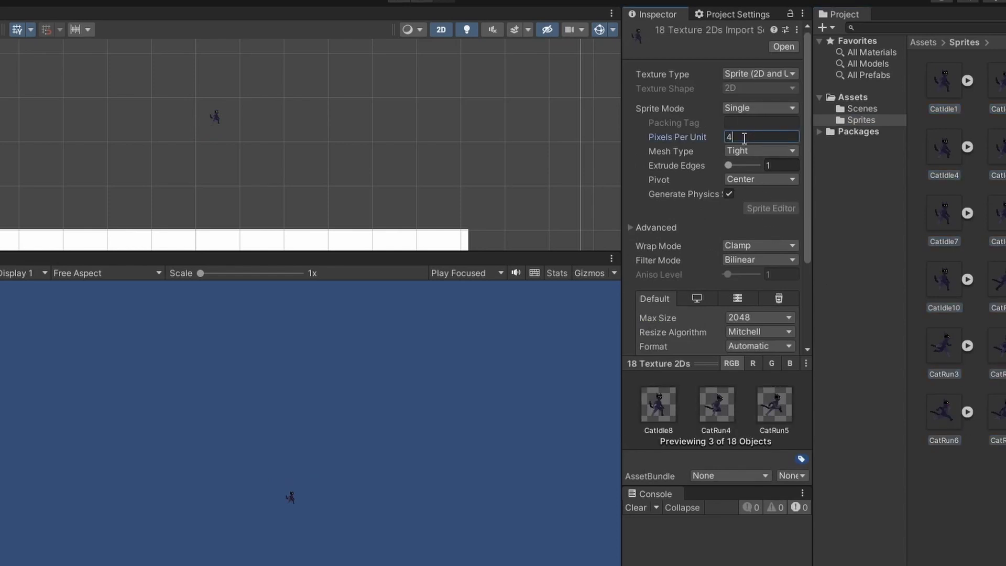
{"action": "scroll", "coordinate": [744, 226], "scroll_direction": "down", "scroll_amount": 2}
{"action": "left_click", "coordinate": [746, 221]}
{"action": "left_click", "coordinate": [760, 233]}
{"action": "left_click", "coordinate": [759, 322]}
{"action": "left_click", "coordinate": [765, 333]}
{"action": "scroll", "coordinate": [754, 330], "scroll_direction": "down", "scroll_amount": 2}
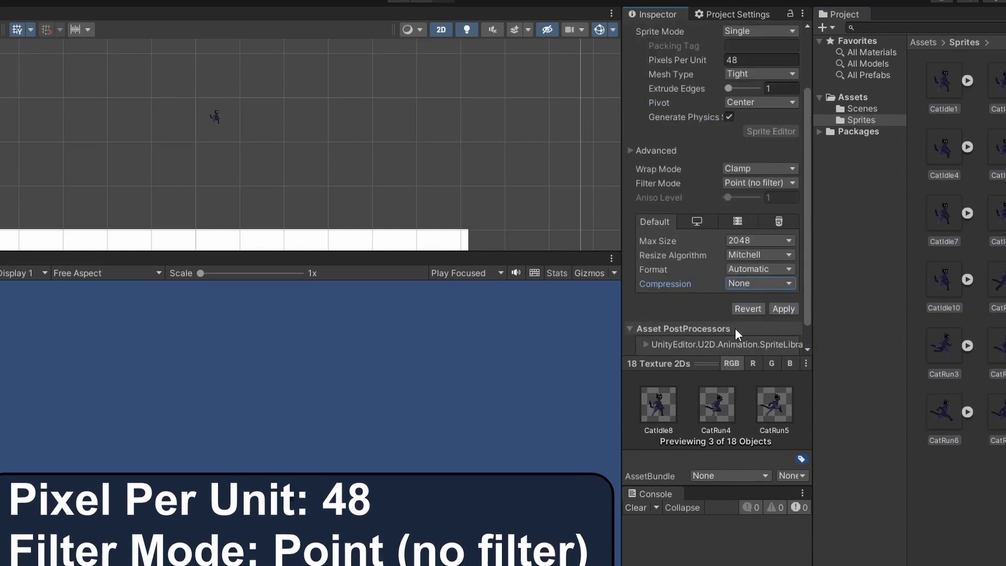
{"action": "left_click", "coordinate": [777, 313]}
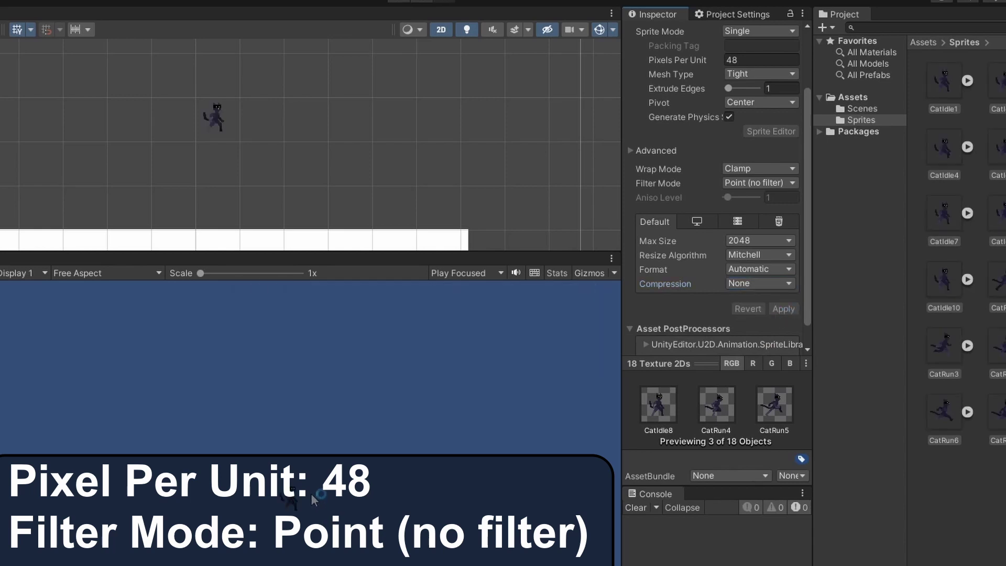
{"action": "scroll", "coordinate": [744, 307], "scroll_direction": "up", "scroll_amount": 3}
- Set the Player's scale X and Y to 3
{"action": "left_click", "coordinate": [214, 115]}
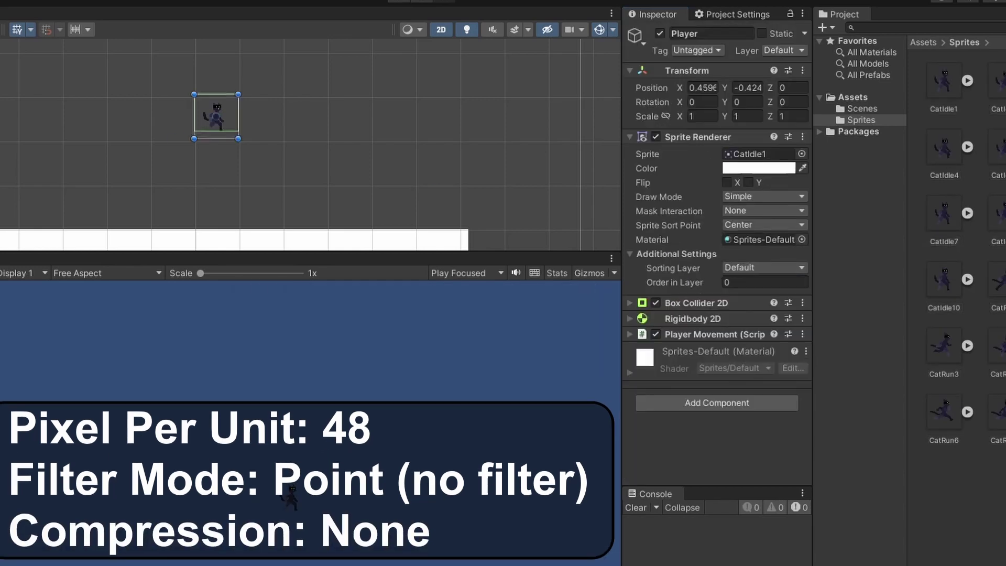
{"action": "type", "text": "3"}
{"action": "left_click", "coordinate": [746, 116]}
{"action": "type", "text": "3"}
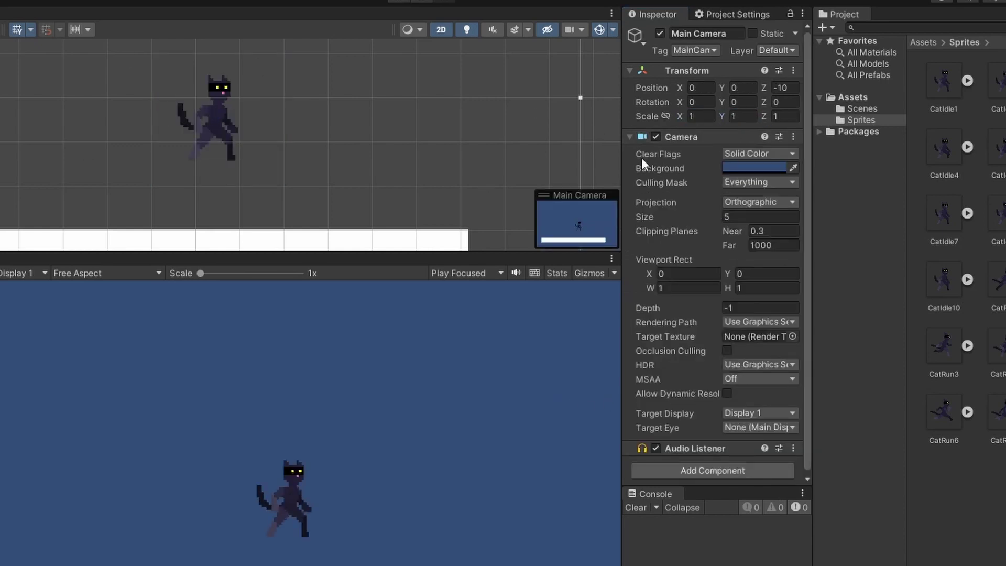
- Change the camera background colour to light green 9FD7AA
{"action": "left_click", "coordinate": [755, 165]}
{"action": "left_click", "coordinate": [791, 228]}
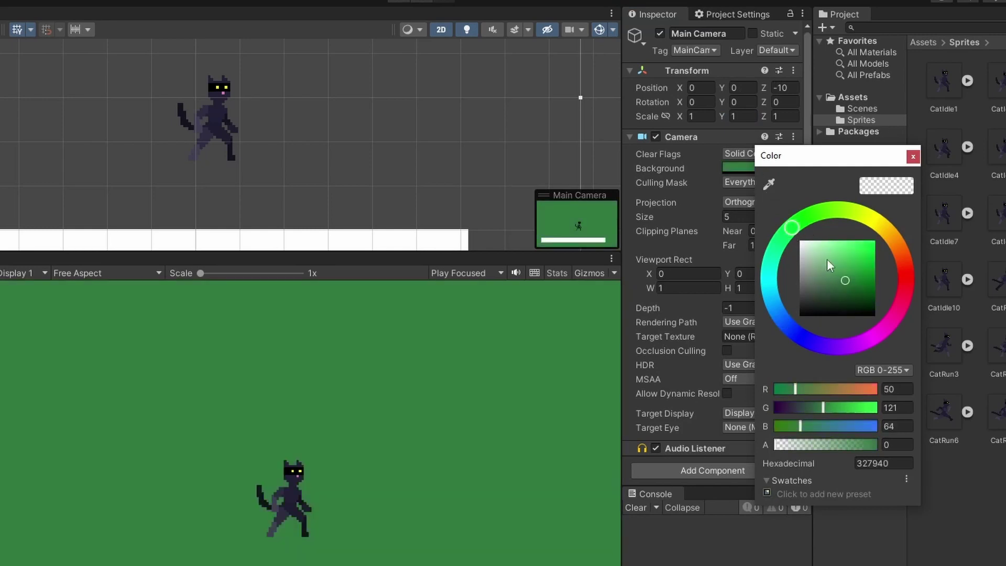
{"action": "left_click_drag", "start_coordinate": [827, 259], "coordinate": [819, 253]}
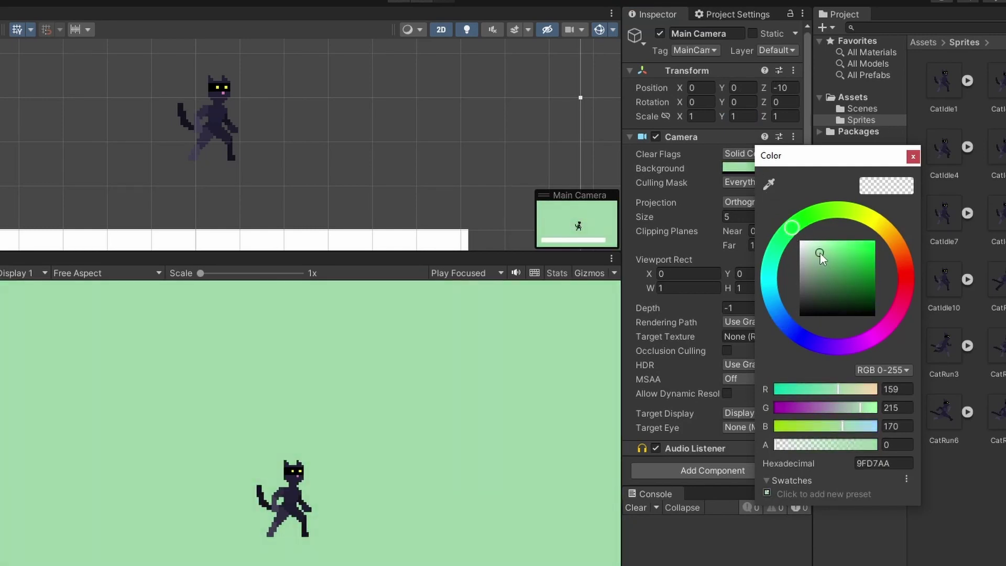
{"action": "left_click", "coordinate": [913, 156]}
- Raise the Player's Box Collider 2D bottom edge to the cat's feet, about 0.83 high
{"action": "left_click", "coordinate": [212, 120]}
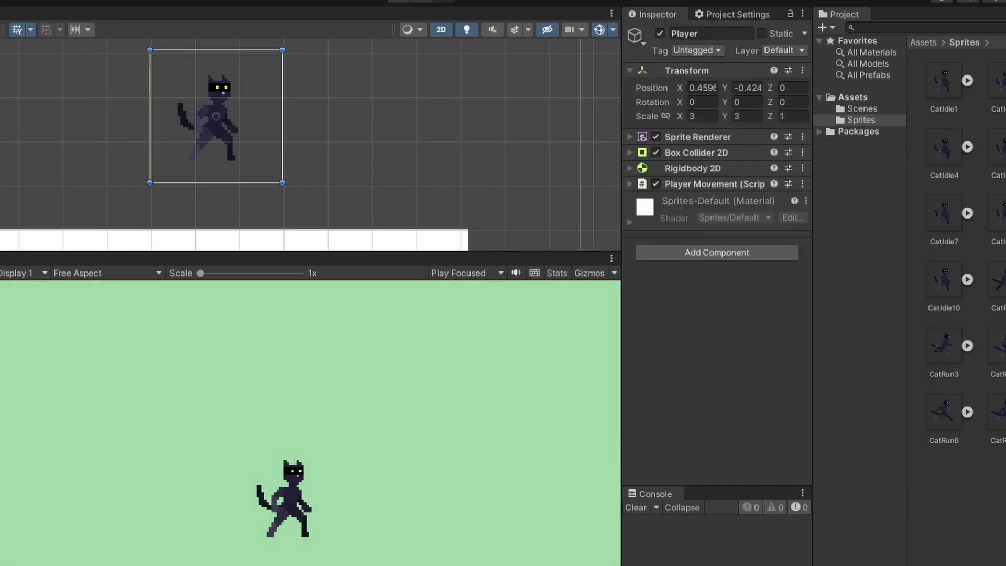
{"action": "left_click", "coordinate": [629, 152]}
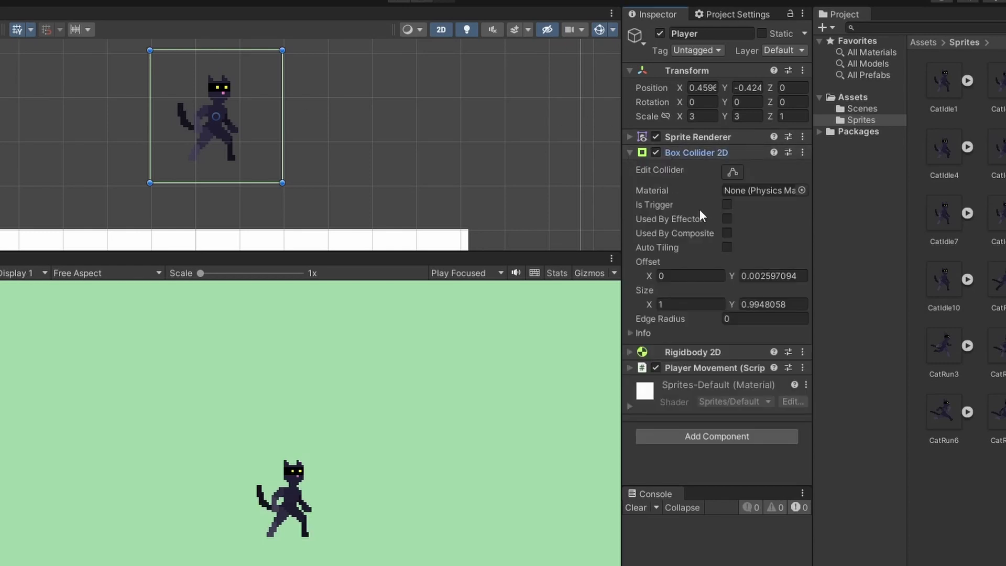
{"action": "left_click", "coordinate": [733, 173]}
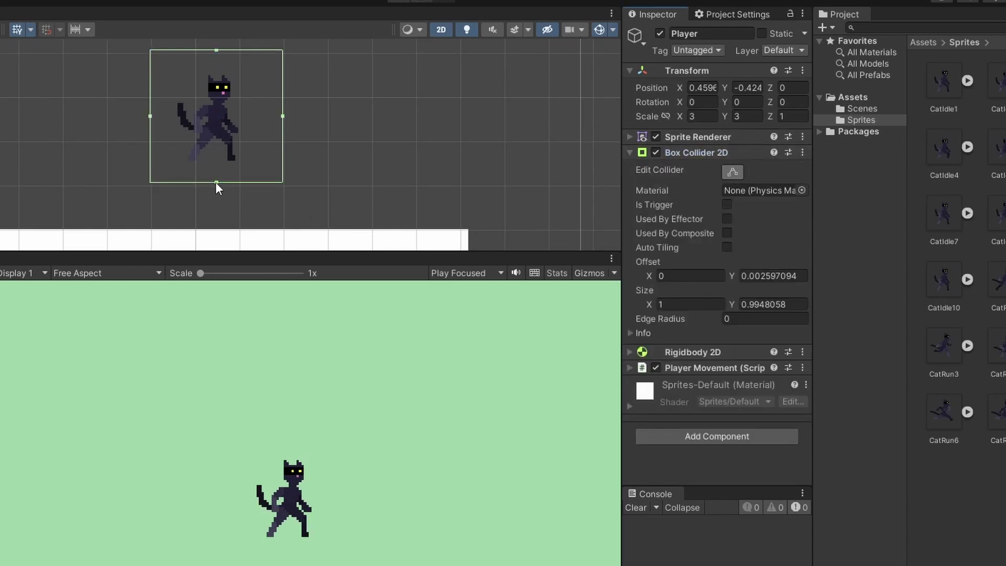
{"action": "left_click_drag", "start_coordinate": [215, 182], "coordinate": [224, 160]}
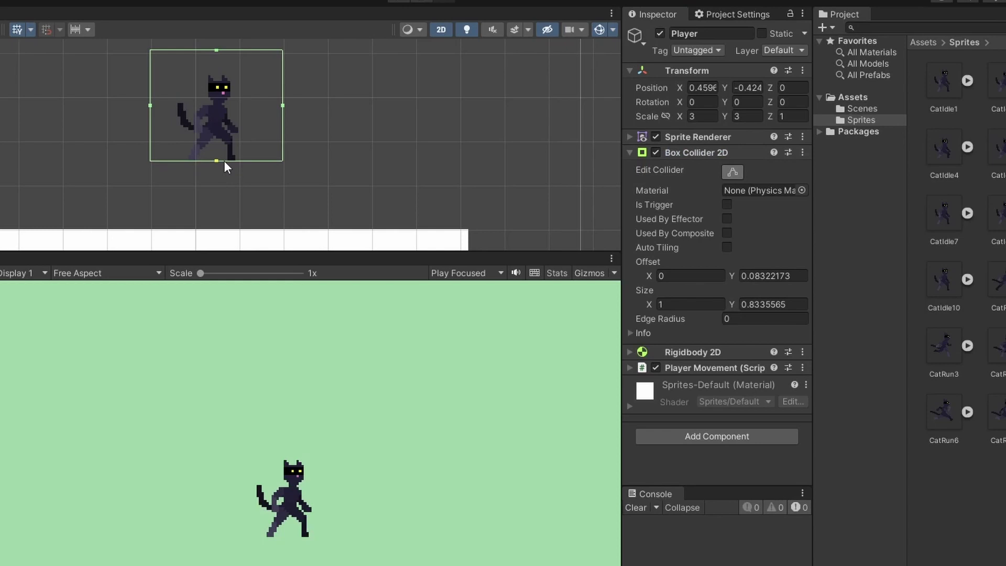
{"action": "key", "text": "t"}
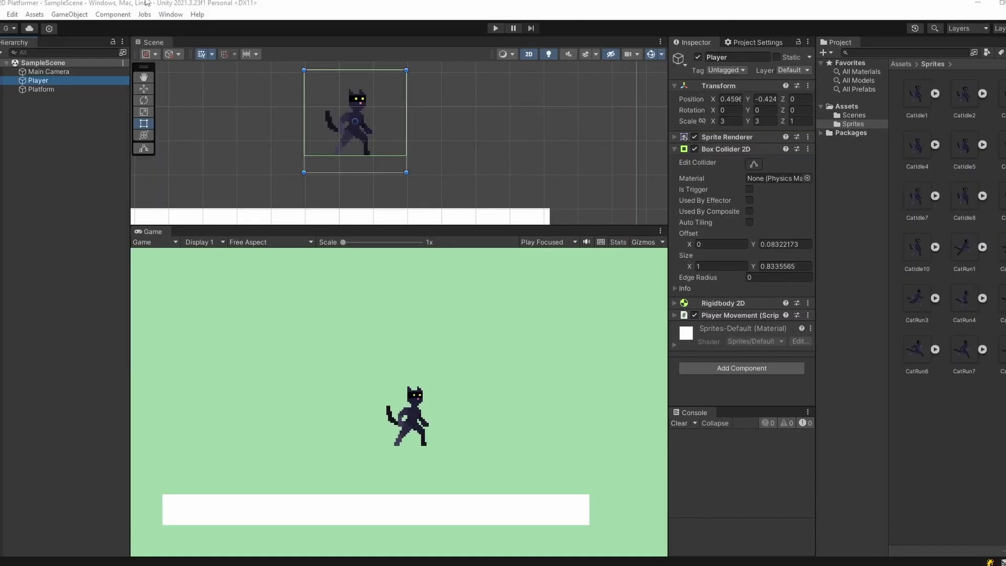
{"action": "left_click", "coordinate": [171, 14]}
- Open the Animation window docked at the bottom, plus the Animator window
{"action": "mouse_move", "coordinate": [283, 219]}
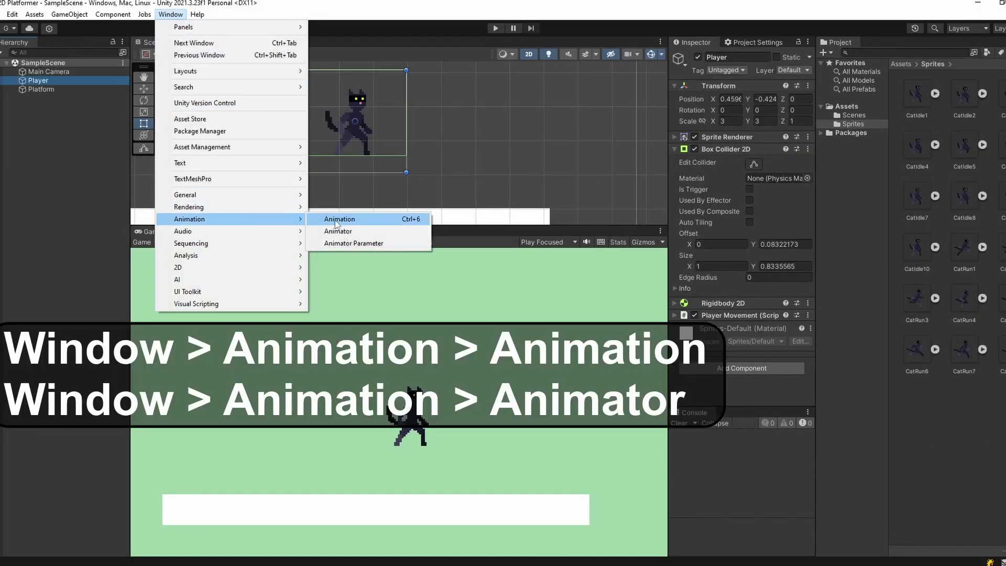
{"action": "left_click", "coordinate": [338, 219]}
{"action": "left_click_drag", "start_coordinate": [394, 226], "coordinate": [336, 481]}
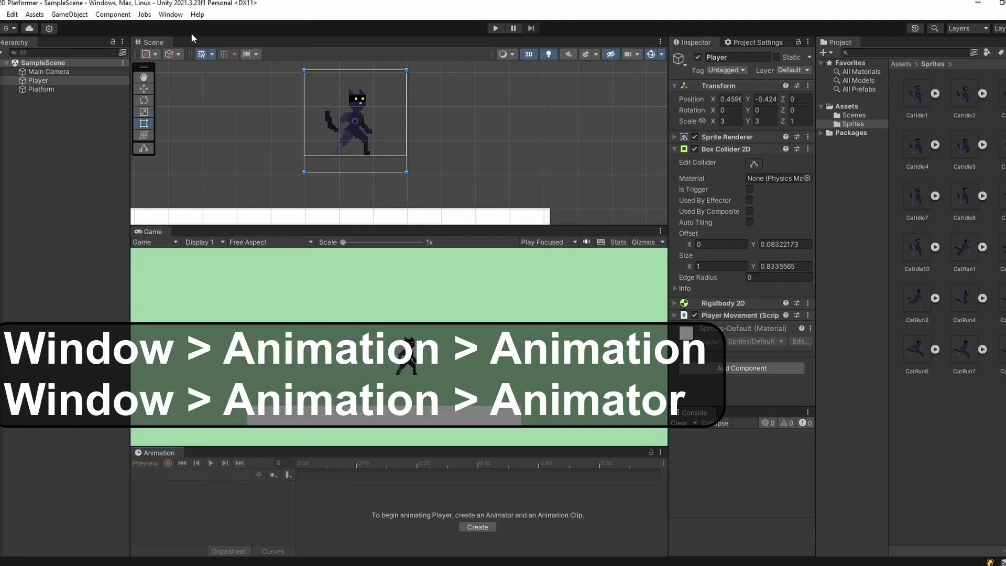
{"action": "left_click", "coordinate": [170, 14]}
{"action": "mouse_move", "coordinate": [268, 218]}
{"action": "left_click", "coordinate": [341, 231]}
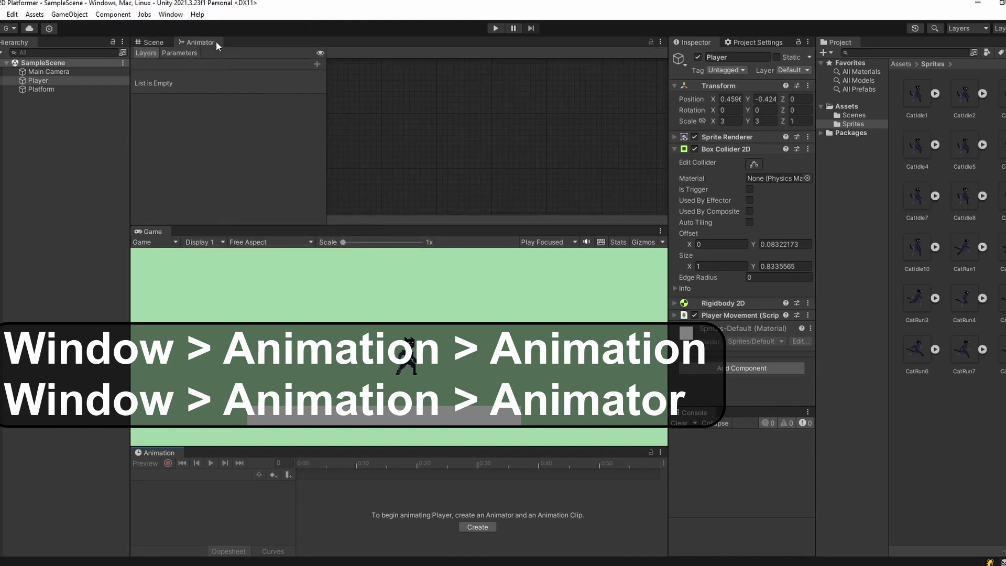
- Set the Player's Transform scale X and Y to 4
{"action": "left_click", "coordinate": [152, 42]}
{"action": "left_click", "coordinate": [198, 42]}
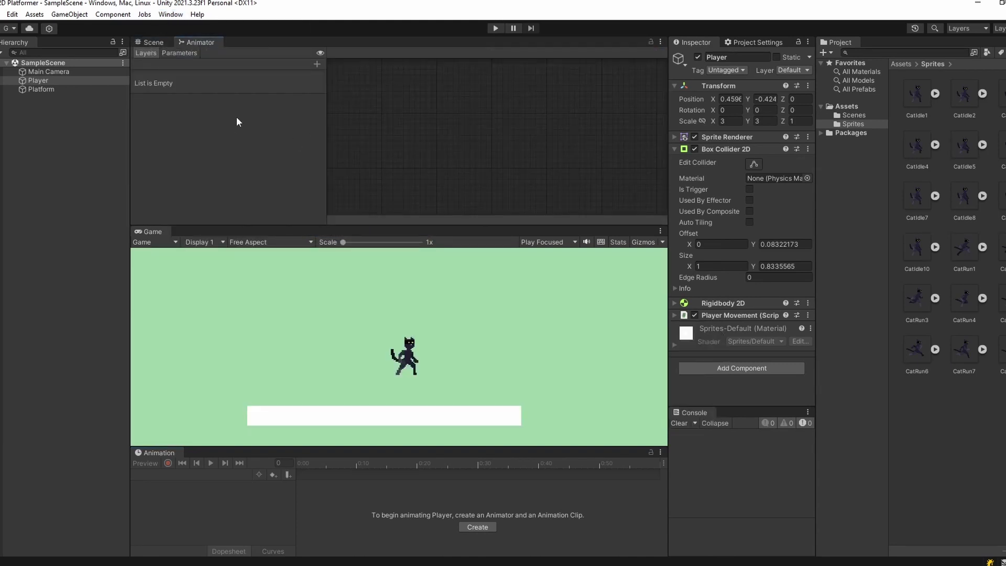
{"action": "left_click", "coordinate": [730, 121]}
{"action": "type", "text": "4"}
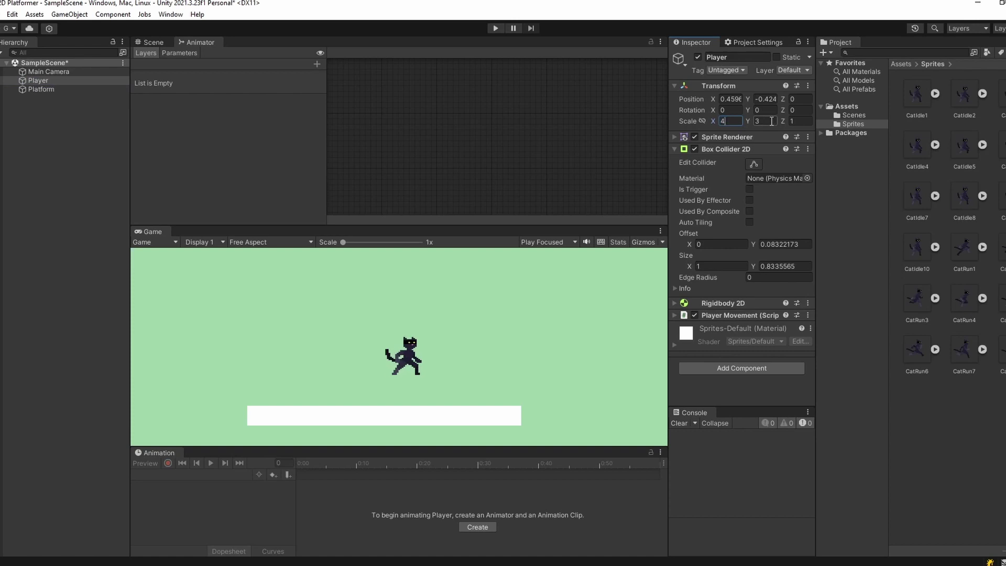
{"action": "left_click", "coordinate": [771, 121]}
{"action": "type", "text": "4"}
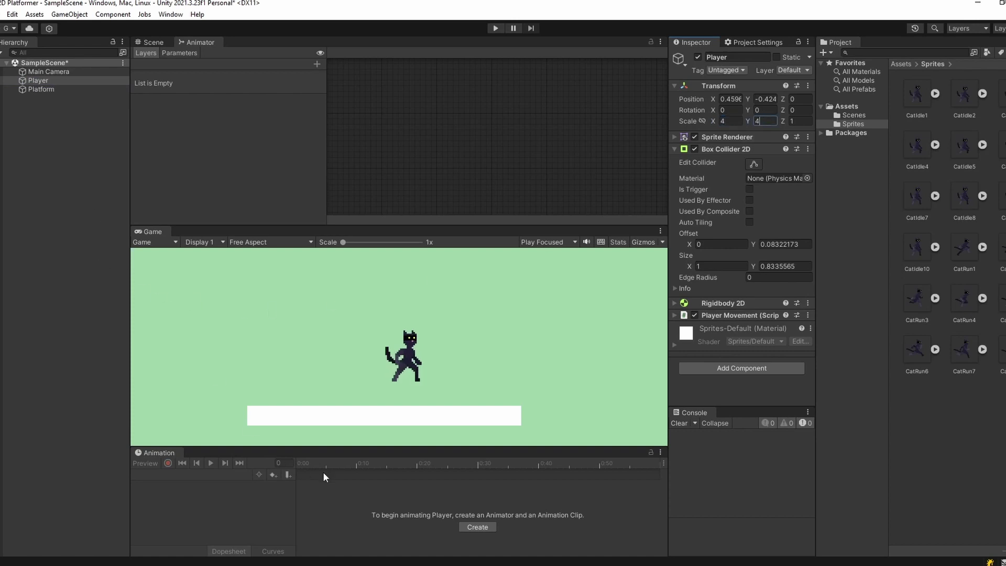
- Create an Idle clip and save it in a new Assets/Animations folder
{"action": "left_click", "coordinate": [477, 528]}
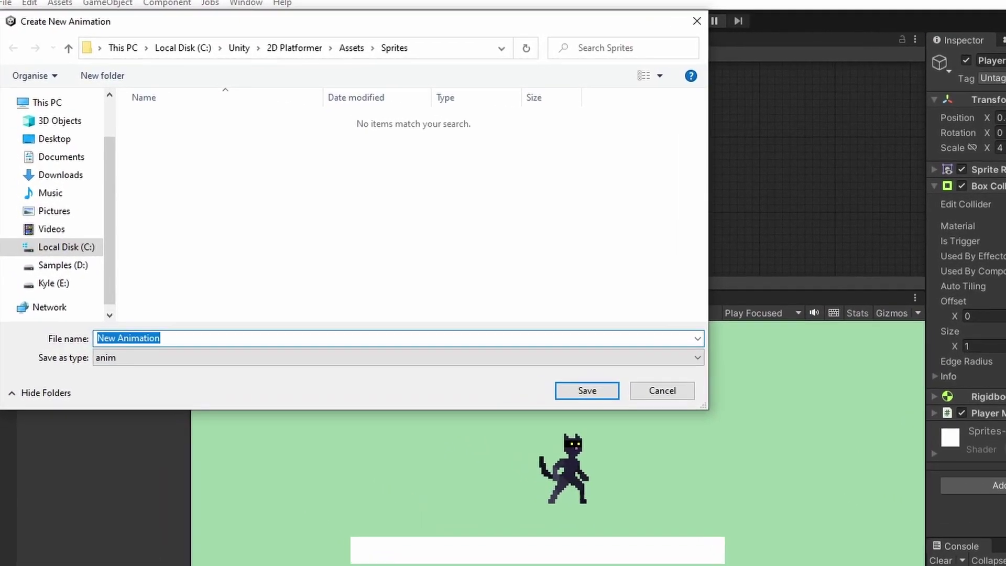
{"action": "type", "text": "Idle"}
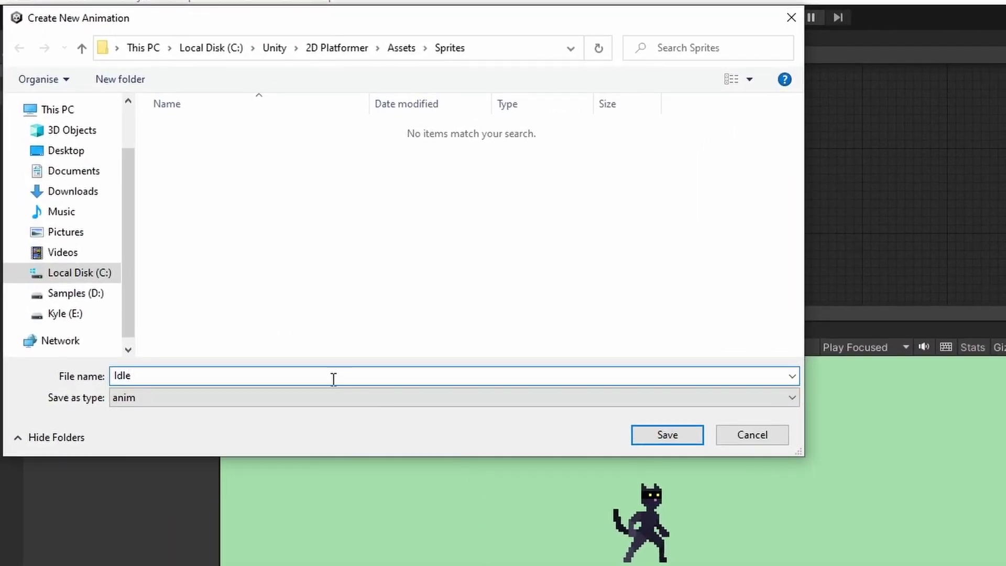
{"action": "left_click", "coordinate": [400, 51]}
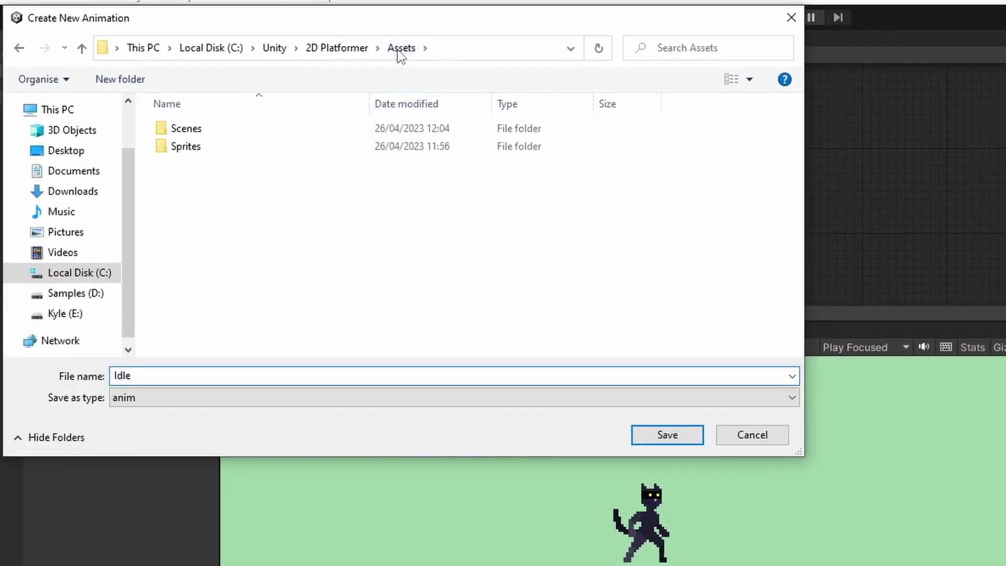
{"action": "right_click", "coordinate": [253, 186]}
{"action": "mouse_move", "coordinate": [393, 383]}
{"action": "left_click", "coordinate": [512, 385]}
{"action": "type", "text": "Animations"}
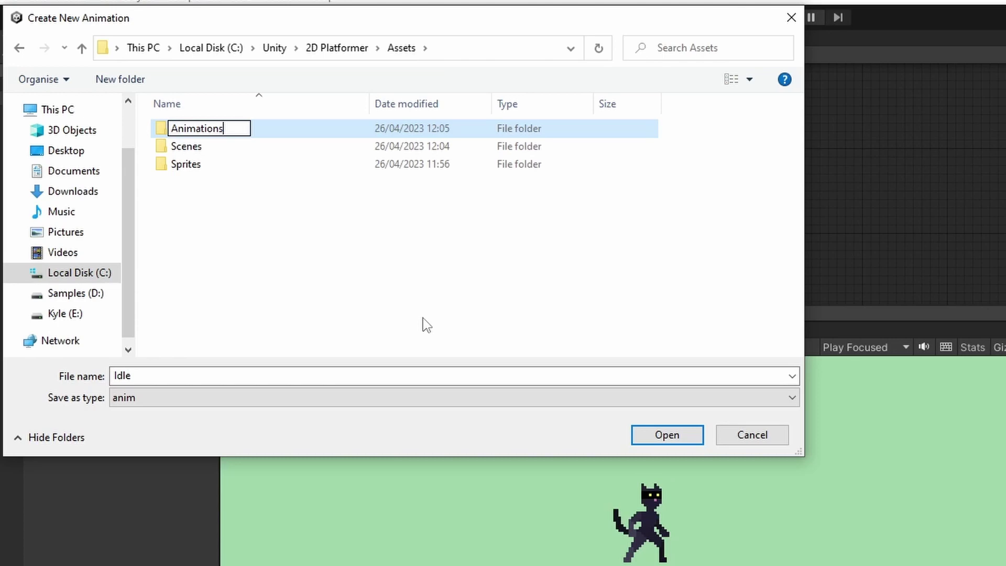
{"action": "key", "text": "Return"}
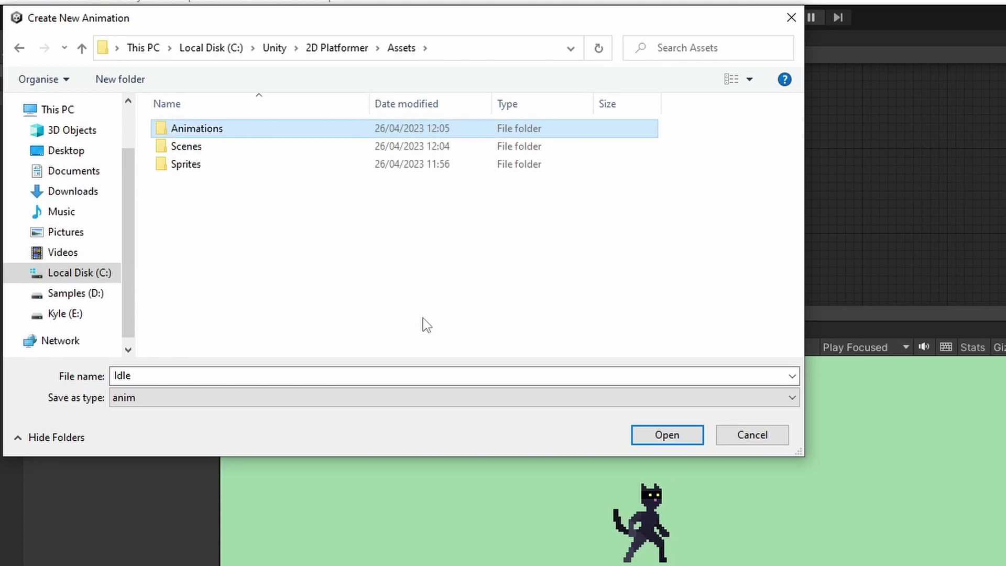
{"action": "double_click", "coordinate": [312, 131]}
{"action": "left_click", "coordinate": [684, 439]}
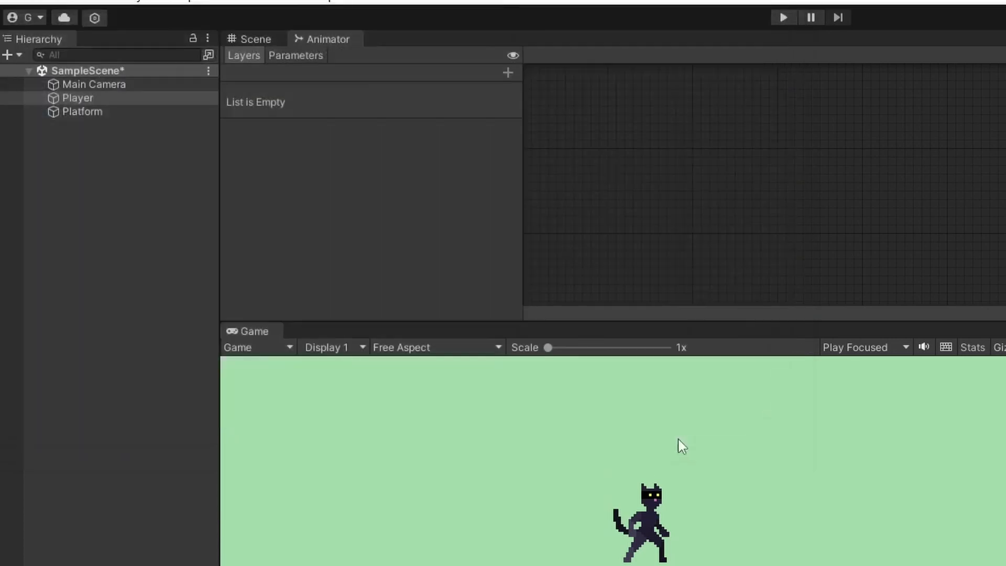
- Open the Player controller from Animations to view its state graph
{"action": "scroll", "coordinate": [693, 276], "scroll_direction": "down", "scroll_amount": 3}
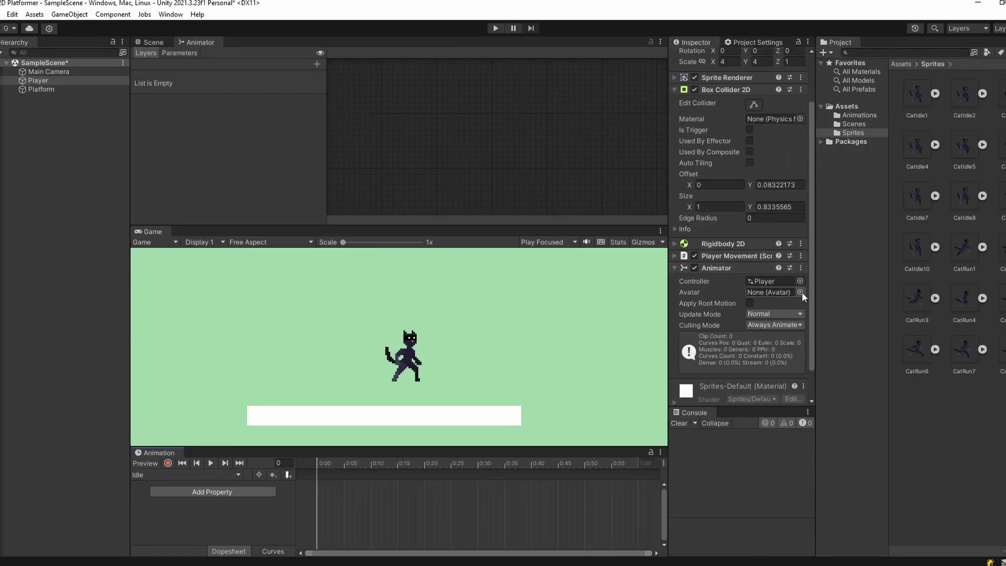
{"action": "left_click", "coordinate": [860, 115]}
{"action": "double_click", "coordinate": [954, 97]}
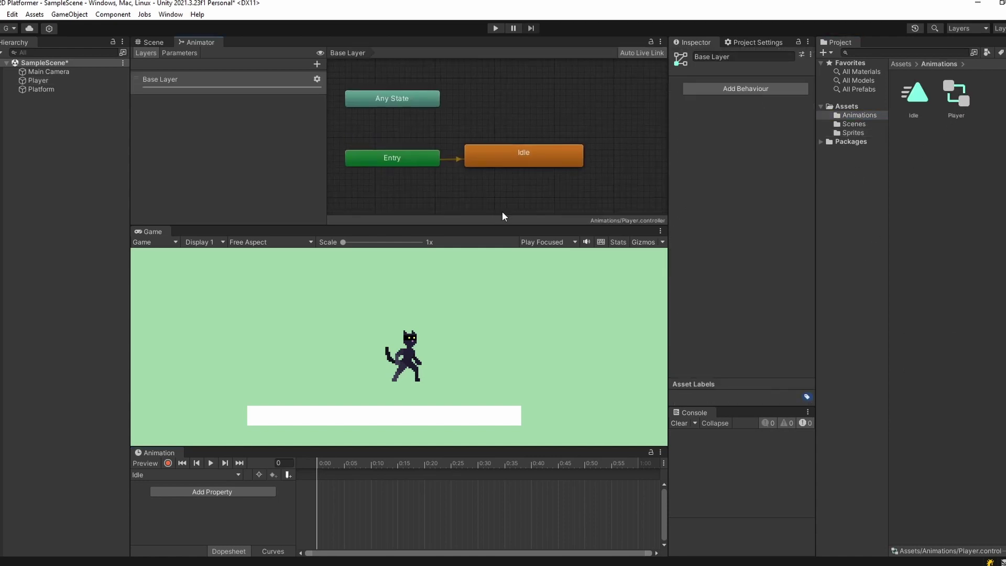
- Add CatIdle1–CatIdle10 as keyframes in the Idle clip
{"action": "left_click", "coordinate": [852, 133]}
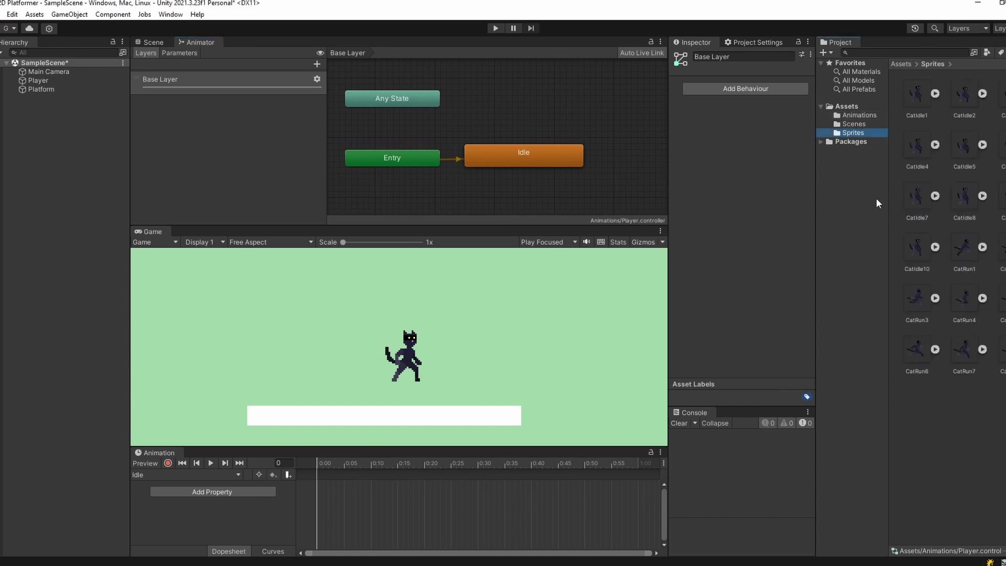
{"action": "left_click", "coordinate": [912, 93]}
{"action": "left_click", "coordinate": [916, 248], "text": "shift"}
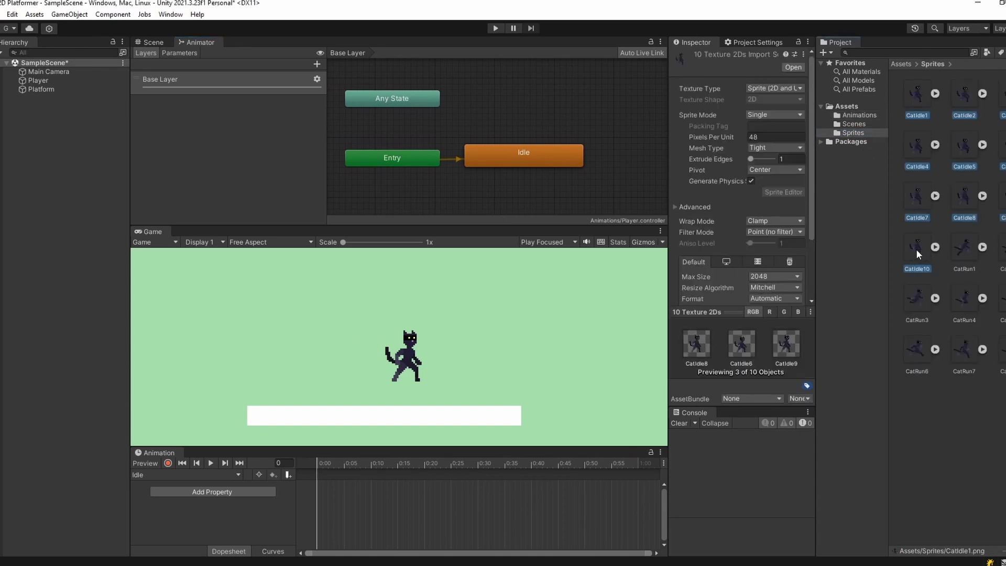
{"action": "left_click_drag", "start_coordinate": [820, 168], "coordinate": [382, 508]}
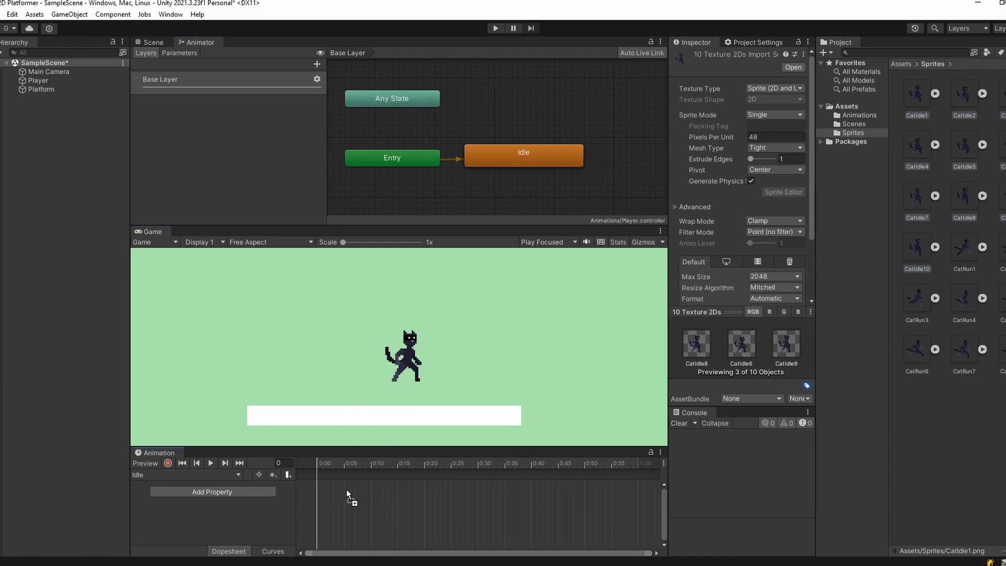
{"action": "left_click_drag", "start_coordinate": [320, 493], "coordinate": [322, 490]}
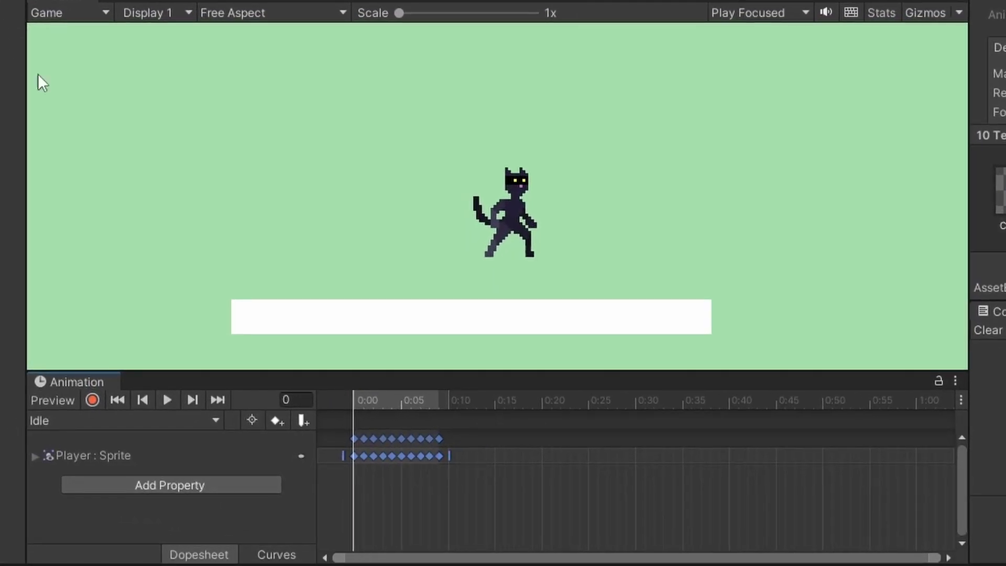
- Play the Idle clip and stretch its keyframes out to 0:40
{"action": "left_click", "coordinate": [401, 401]}
{"action": "left_click_drag", "start_coordinate": [399, 13], "coordinate": [464, 20]}
{"action": "left_click", "coordinate": [167, 399]}
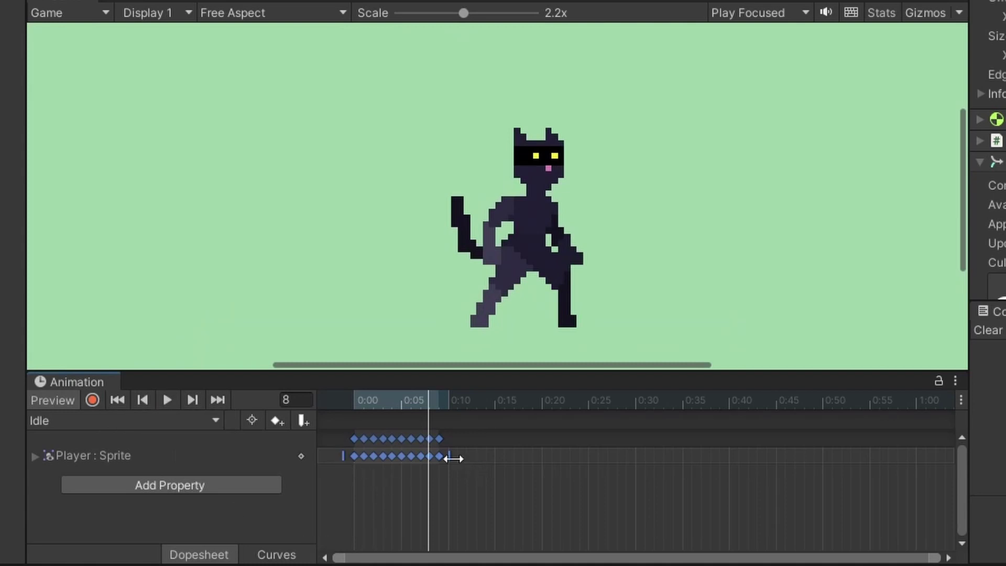
{"action": "left_click_drag", "start_coordinate": [452, 458], "coordinate": [736, 470]}
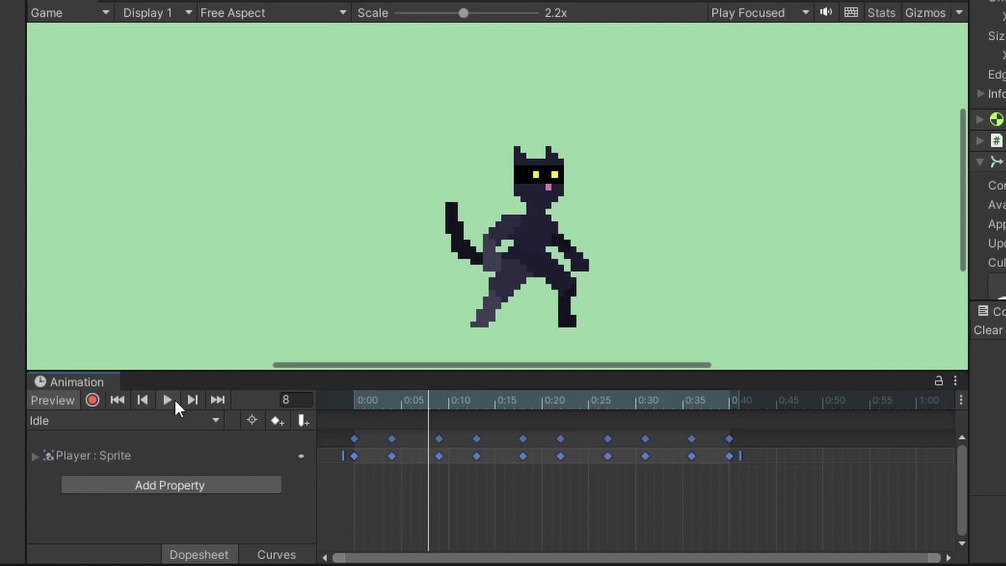
{"action": "key", "text": "ctrl+p"}
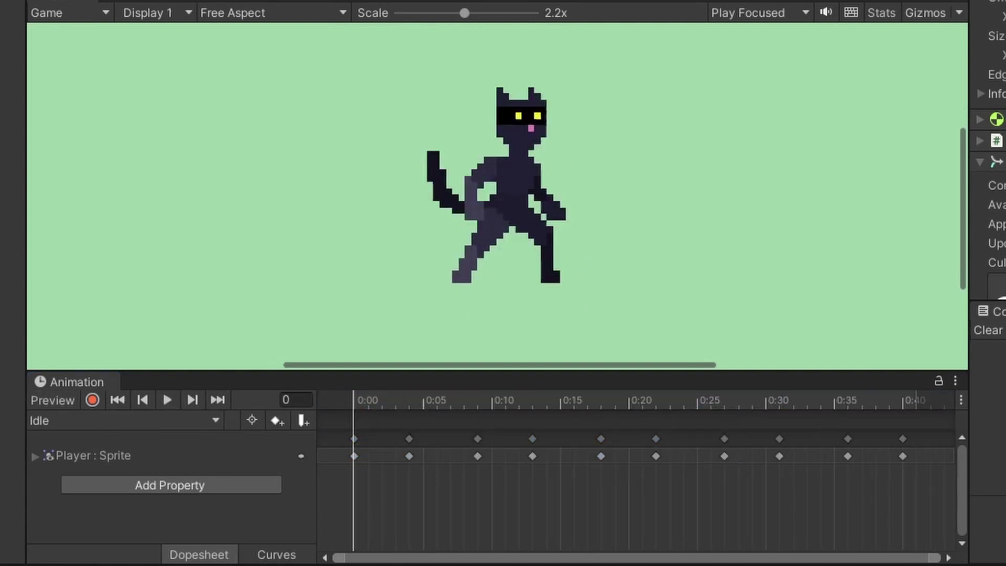
- Create a new Walk clip and add the CatRun sprites as keyframes
{"action": "left_click", "coordinate": [215, 419]}
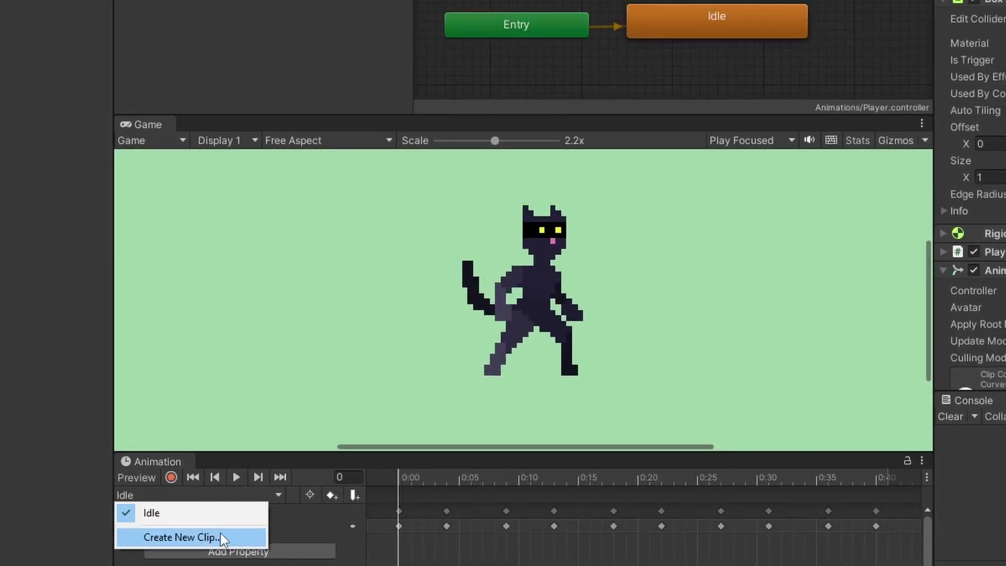
{"action": "left_click", "coordinate": [173, 467]}
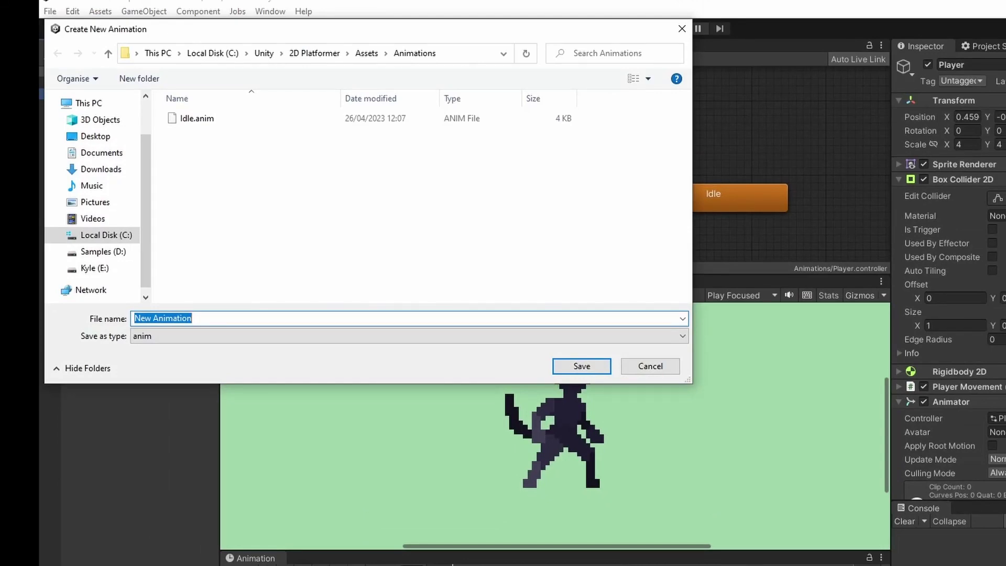
{"action": "type", "text": "Walk"}
{"action": "key", "text": "Return"}
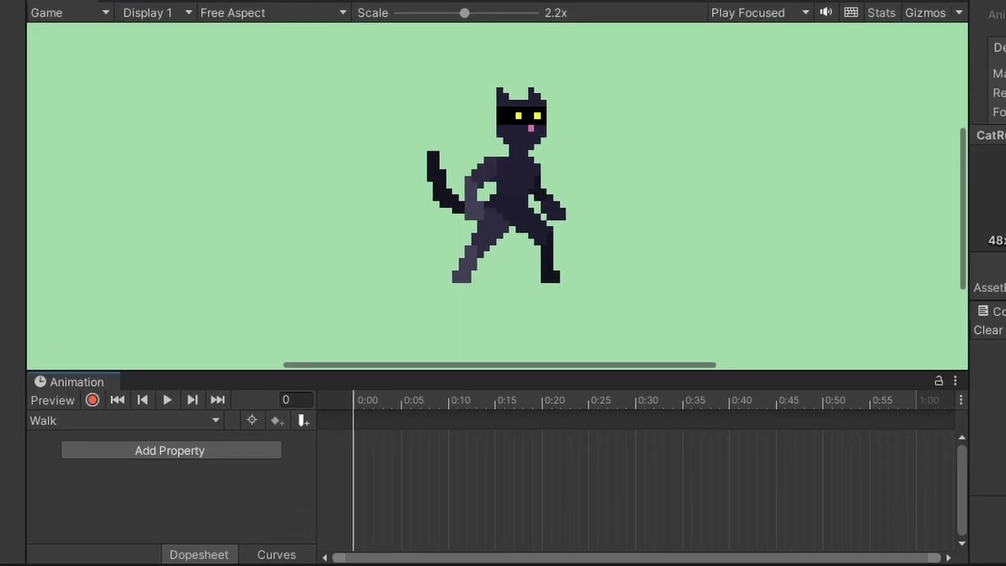
{"action": "left_click_drag", "start_coordinate": [1005, 286], "coordinate": [395, 454]}
- Stretch the Walk keyframes to about 0:54 and add a closing sprite keyframe at 1:00
{"action": "left_click", "coordinate": [167, 400]}
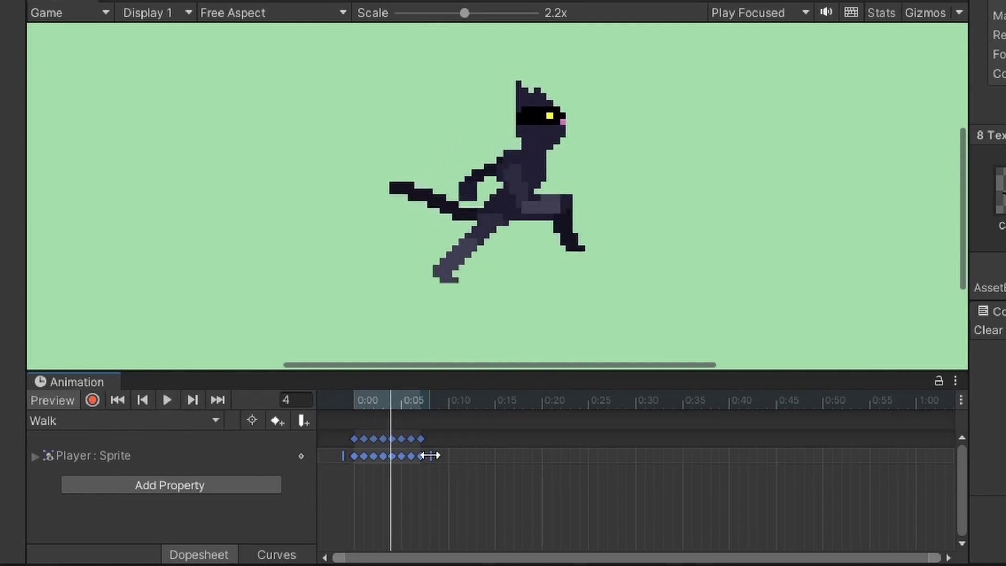
{"action": "left_click_drag", "start_coordinate": [430, 456], "coordinate": [879, 469]}
{"action": "left_click", "coordinate": [168, 400]}
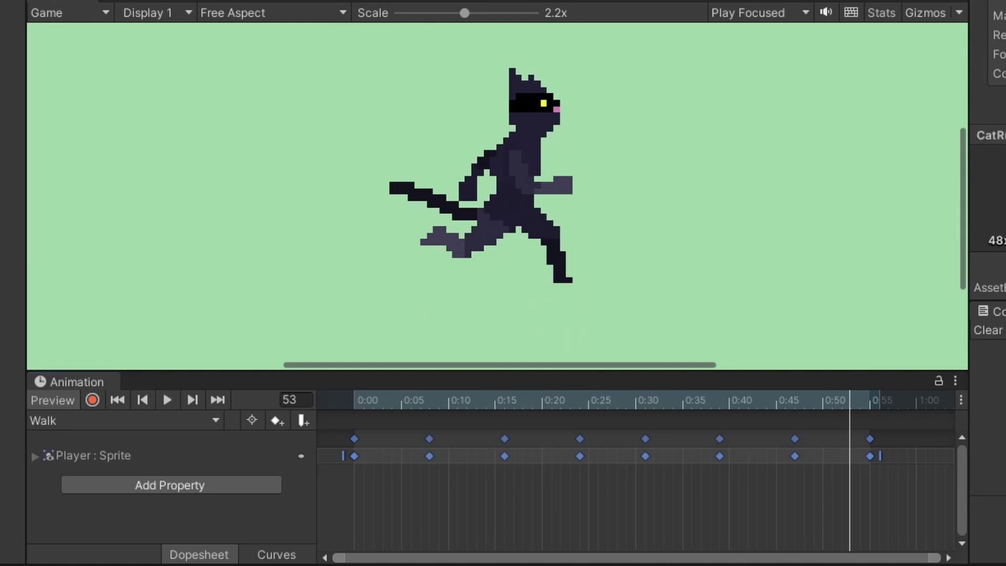
{"action": "left_click_drag", "start_coordinate": [1003, 434], "coordinate": [945, 457]}
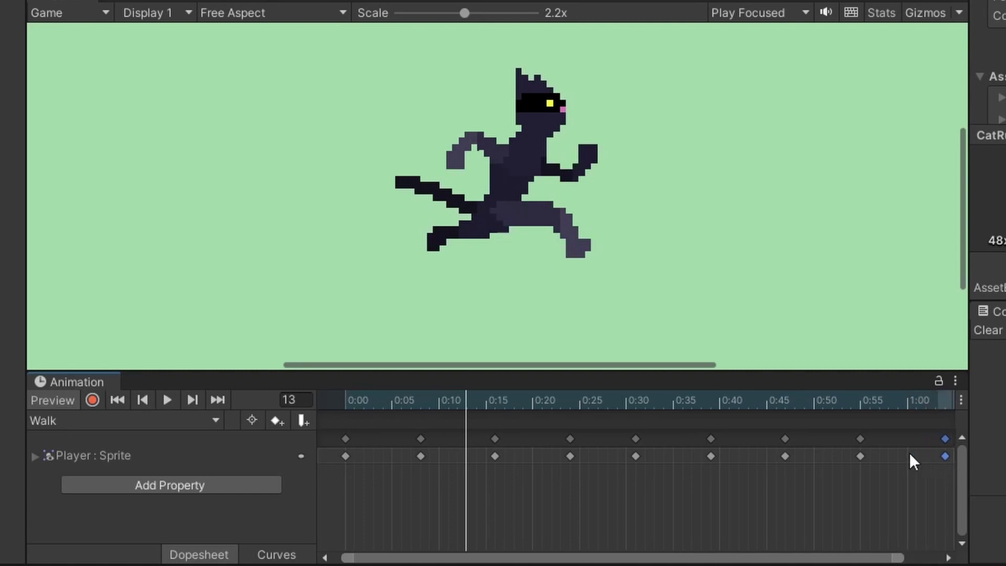
{"action": "left_click", "coordinate": [167, 399]}
- Compress all Walk keyframes so the clip ends around 0:45
{"action": "scroll", "coordinate": [471, 491], "scroll_direction": "down", "scroll_amount": 2}
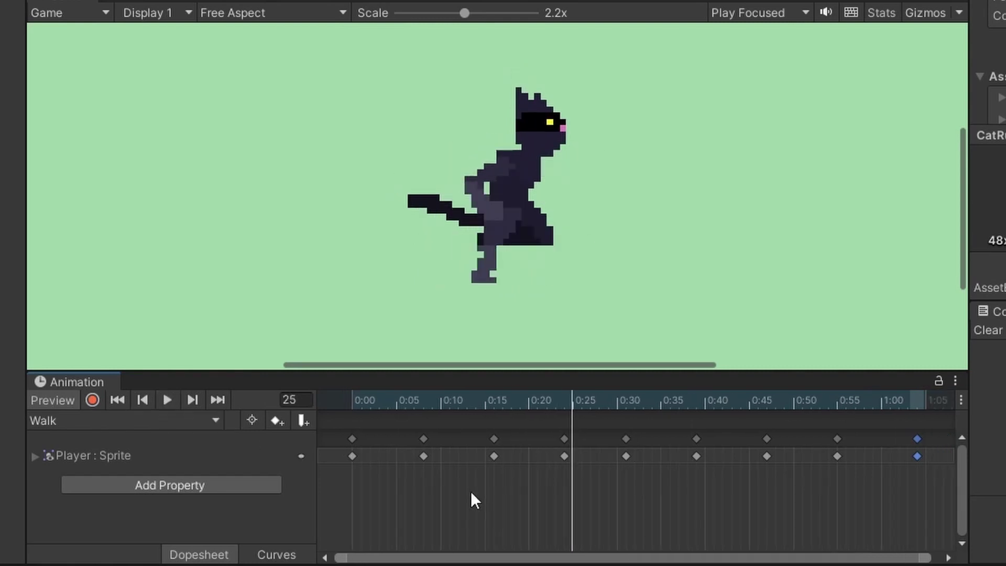
{"action": "scroll", "coordinate": [475, 499], "scroll_direction": "down", "scroll_amount": 1}
{"action": "key", "text": "ctrl+a"}
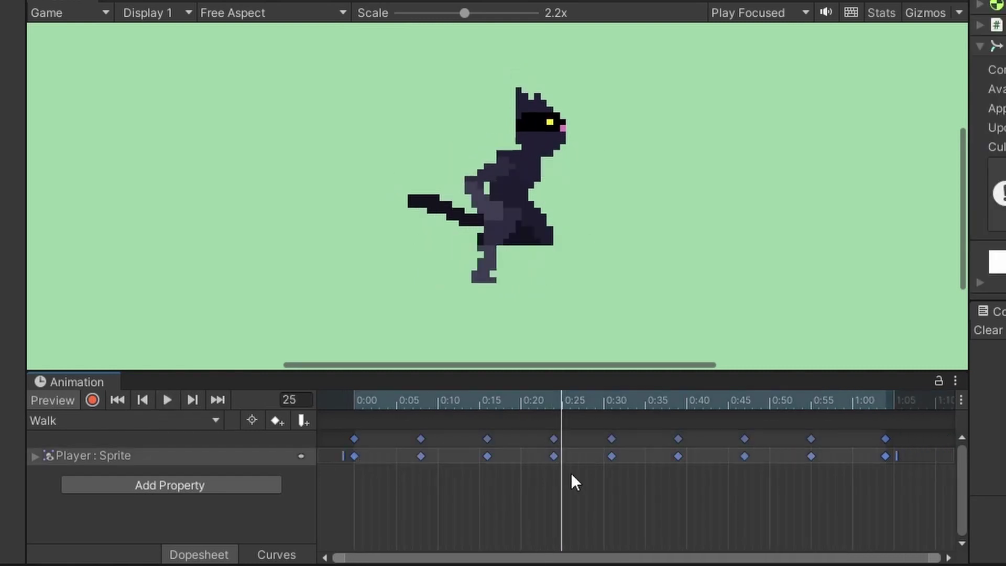
{"action": "left_click_drag", "start_coordinate": [898, 456], "coordinate": [746, 467]}
- Flip the cat sprite, then create a Jump clip with catjump1, its state above Walk
{"action": "left_click", "coordinate": [168, 401]}
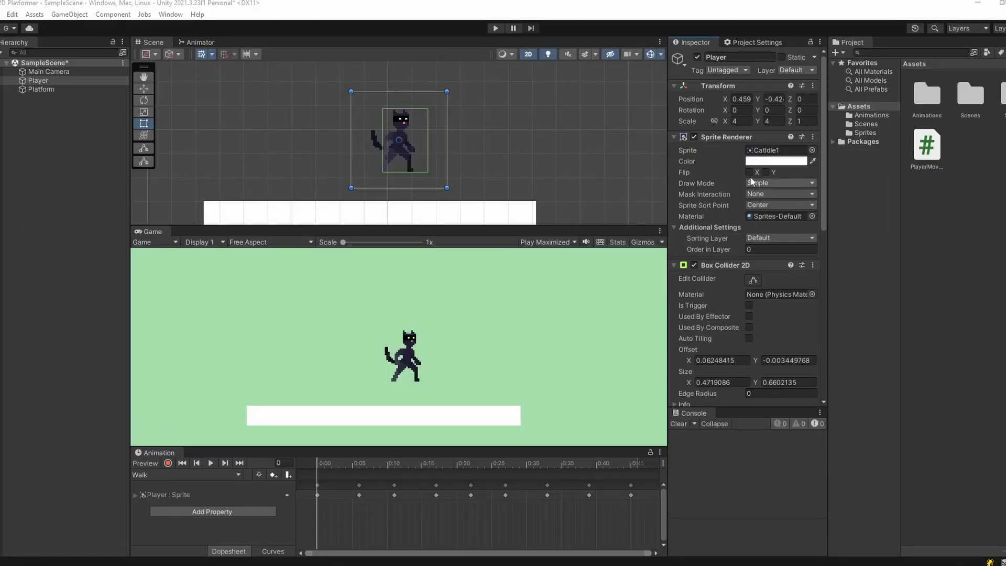
{"action": "left_click", "coordinate": [749, 172]}
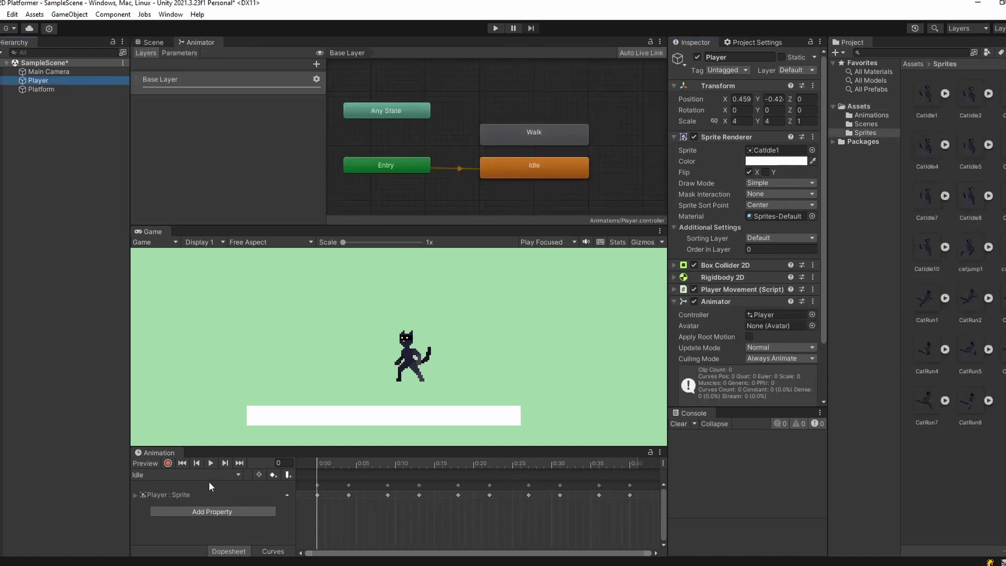
{"action": "left_click", "coordinate": [209, 476]}
{"action": "left_click", "coordinate": [192, 514]}
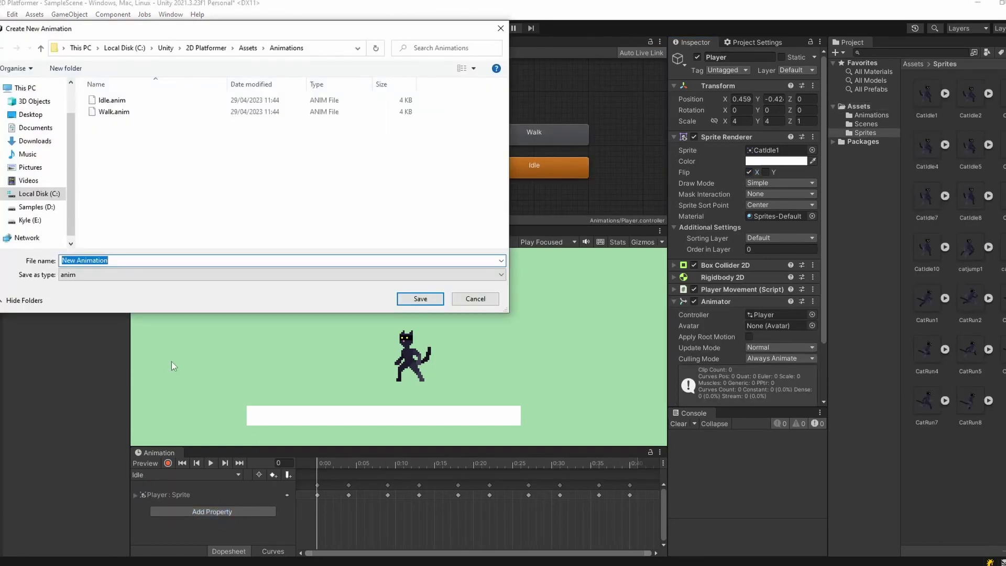
{"action": "type", "text": "Jump"}
{"action": "key", "text": "Return"}
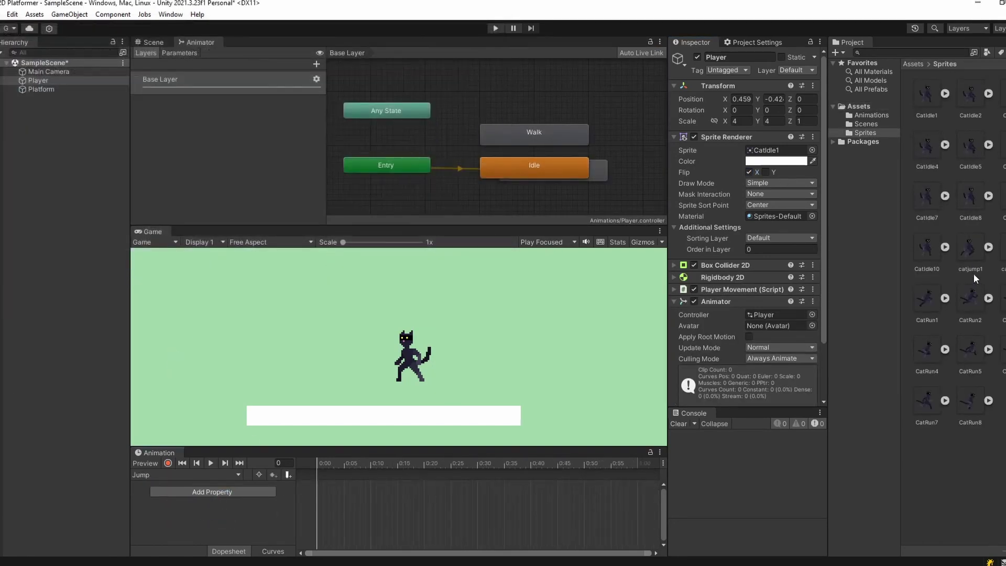
{"action": "left_click_drag", "start_coordinate": [970, 250], "coordinate": [317, 485]}
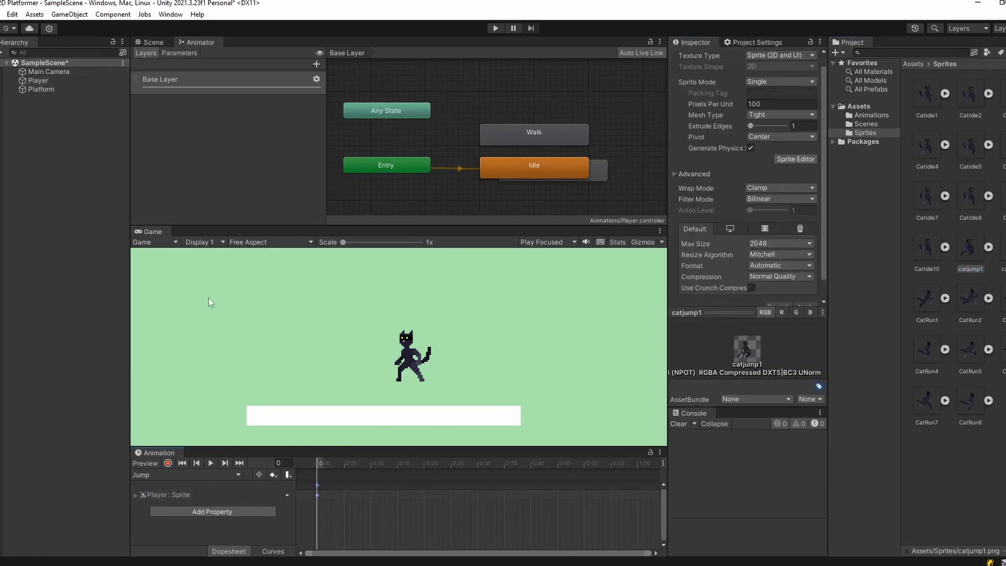
{"action": "left_click_drag", "start_coordinate": [605, 171], "coordinate": [577, 109]}
- Create a Fall clip with the catjump3 sprite and place its state above Jump
{"action": "left_click", "coordinate": [173, 475]}
{"action": "left_click", "coordinate": [172, 526]}
{"action": "type", "text": "Fall"}
{"action": "key", "text": "Return"}
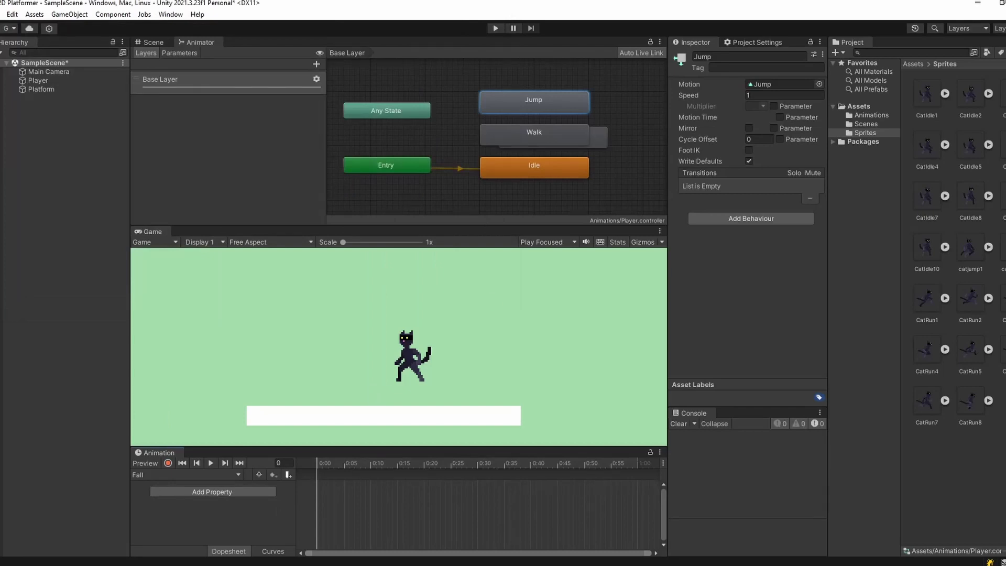
{"action": "left_click", "coordinate": [1002, 267]}
{"action": "scroll", "coordinate": [747, 209], "scroll_direction": "down", "scroll_amount": 3}
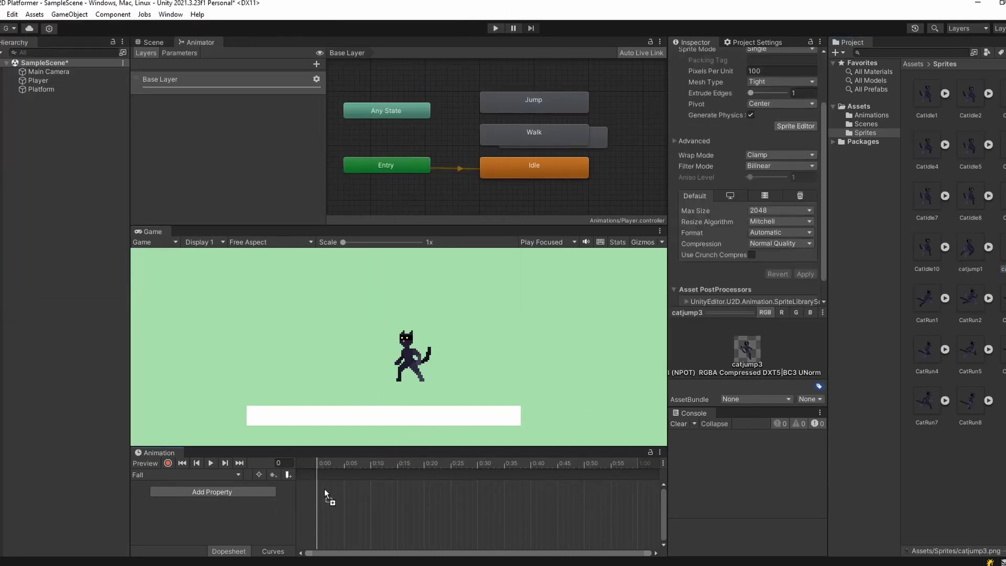
{"action": "left_click_drag", "start_coordinate": [322, 488], "coordinate": [323, 489]}
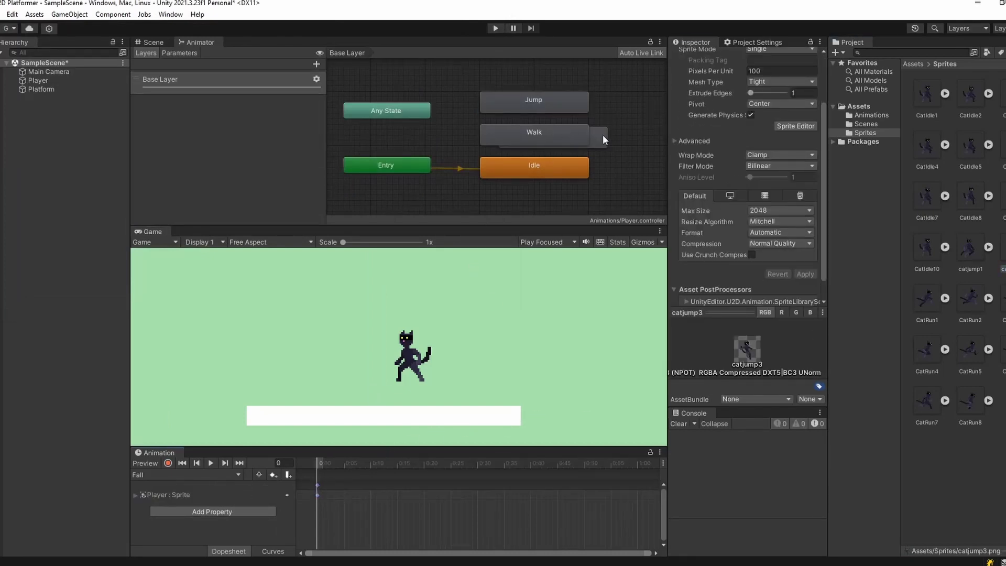
{"action": "left_click_drag", "start_coordinate": [602, 135], "coordinate": [581, 69]}
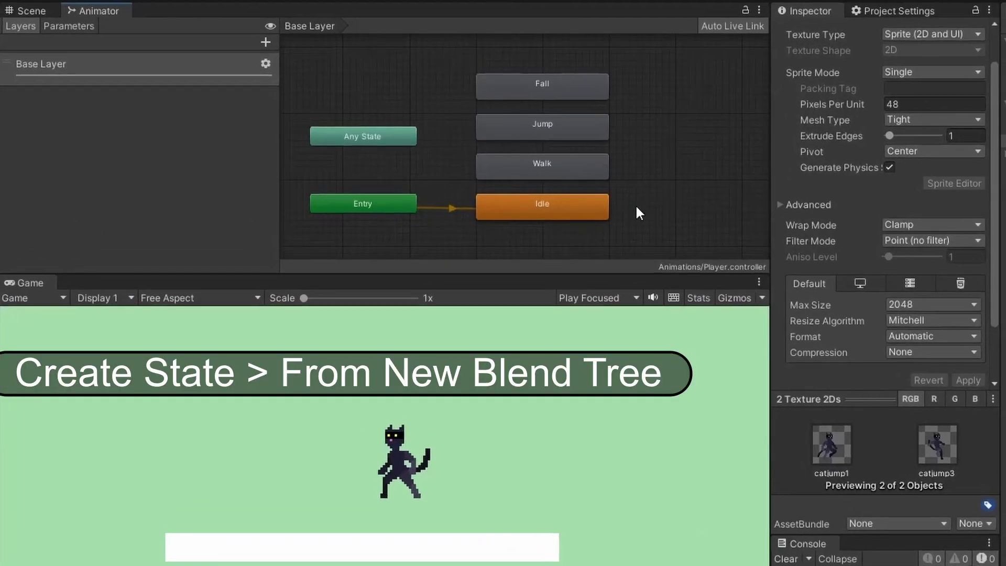
- Create a new blend tree state named Movement and place it next to Idle
{"action": "right_click", "coordinate": [591, 188]}
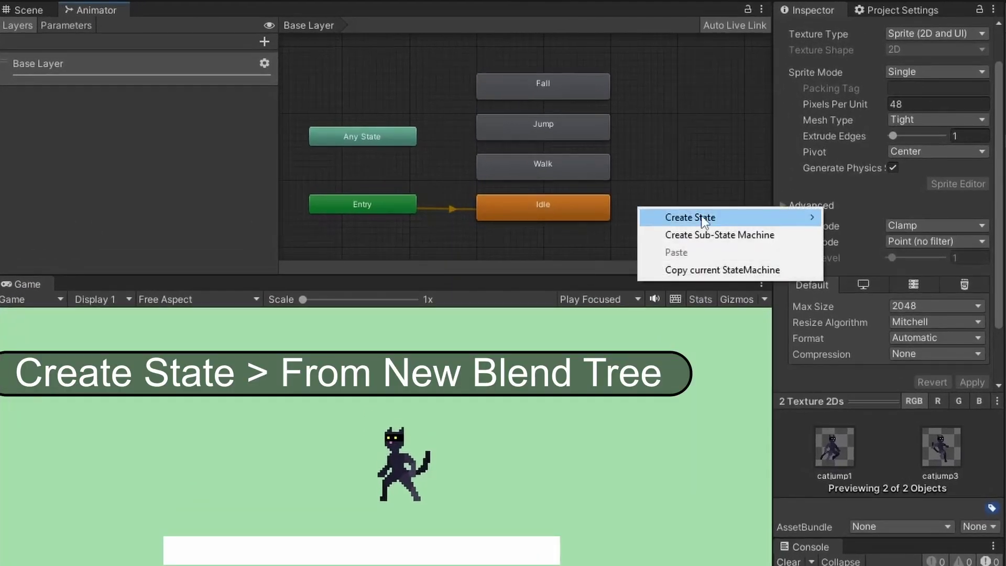
{"action": "mouse_move", "coordinate": [703, 221]}
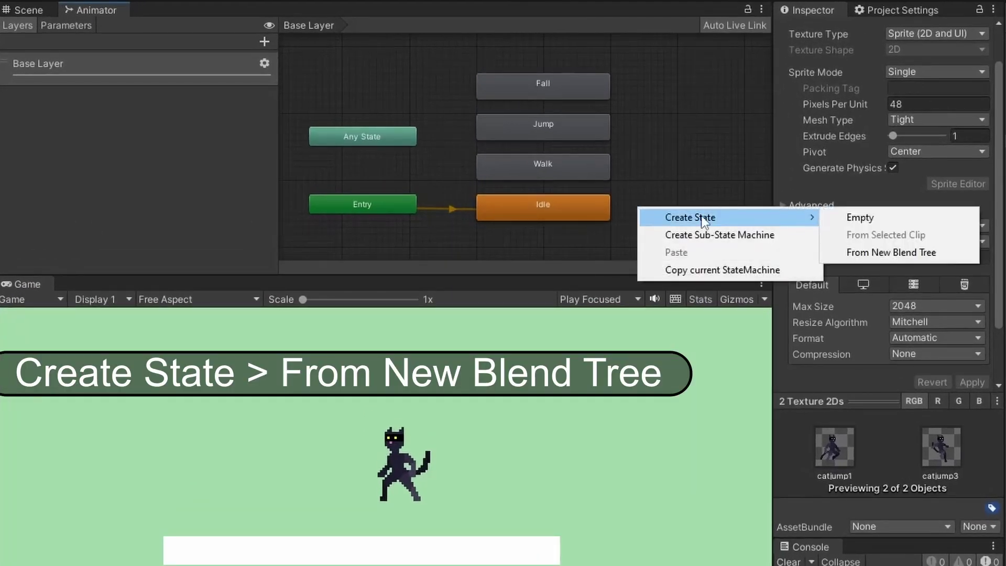
{"action": "left_click", "coordinate": [891, 251]}
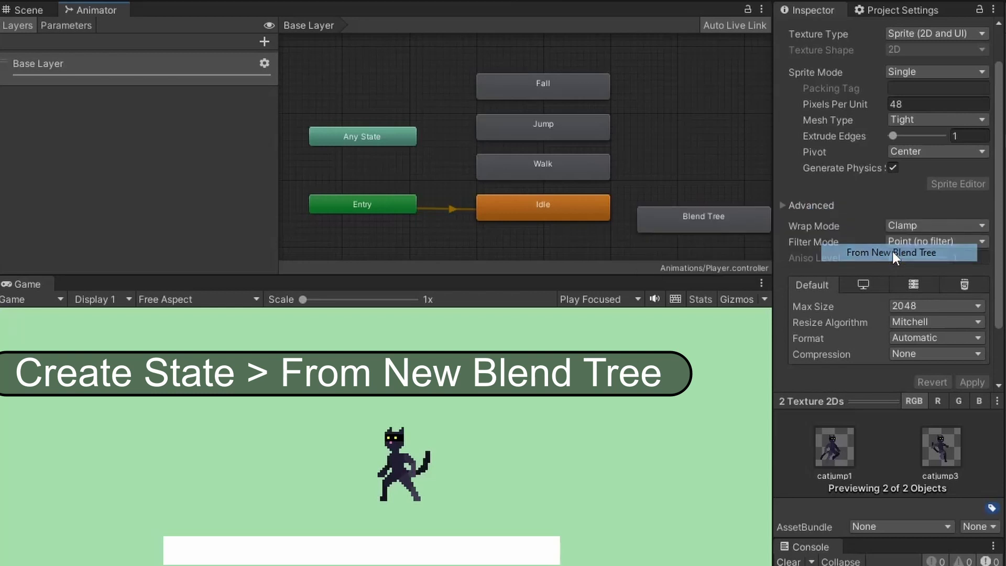
{"action": "left_click", "coordinate": [711, 216]}
{"action": "left_click", "coordinate": [895, 33]}
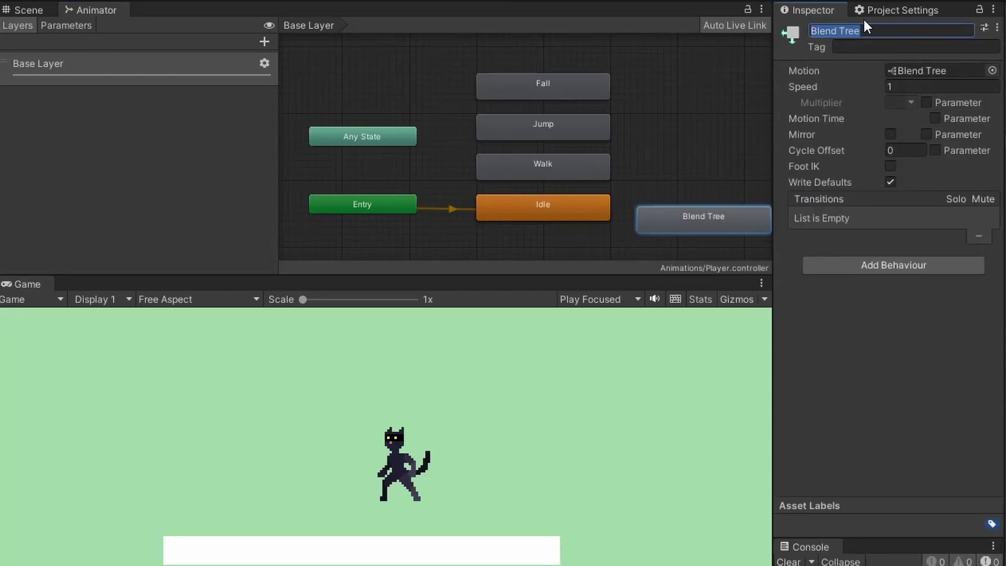
{"action": "type", "text": "Movement"}
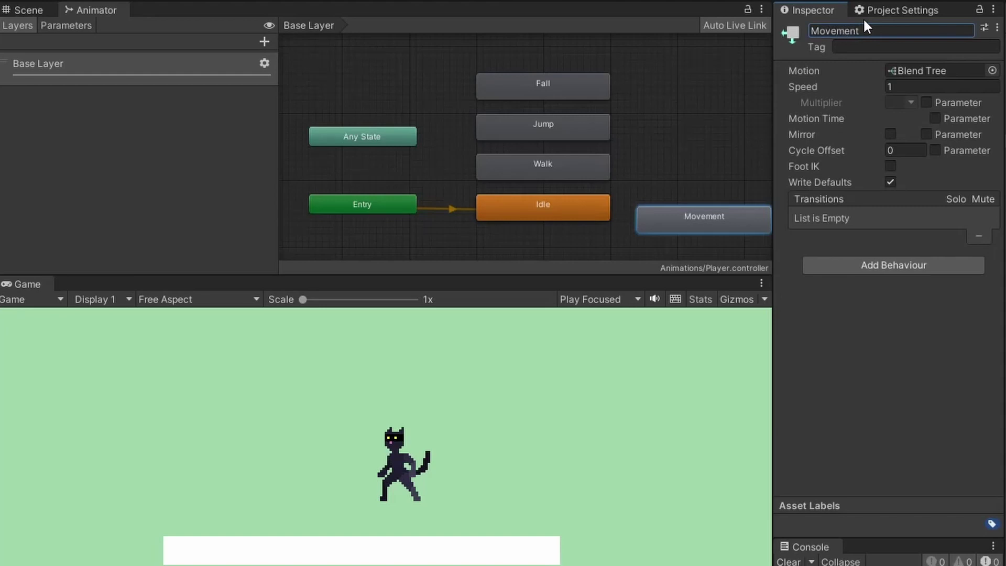
{"action": "left_click_drag", "start_coordinate": [684, 215], "coordinate": [673, 206]}
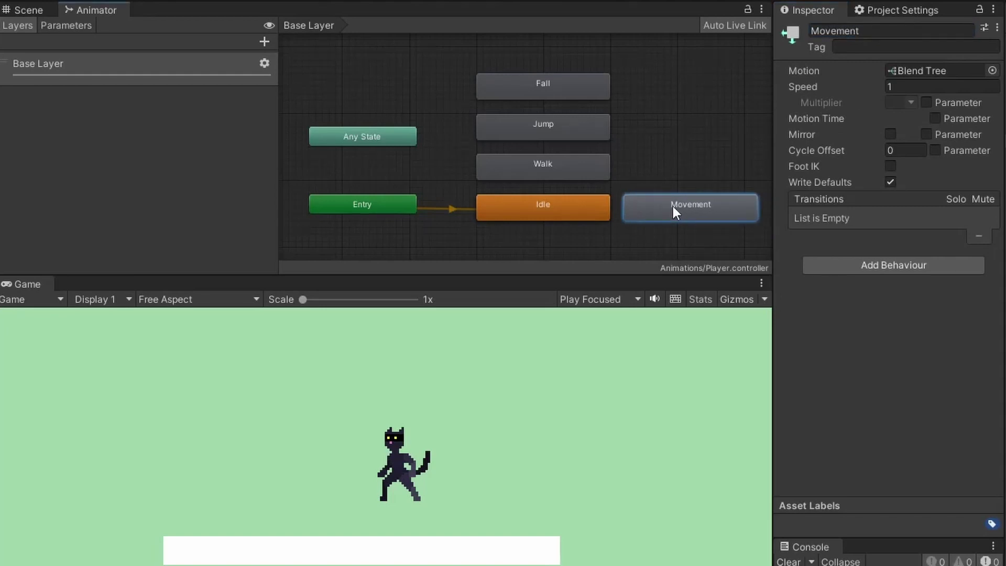
- Add two motion slots to the Movement blend tree and assign the Idle and Walk clips
{"action": "double_click", "coordinate": [659, 203]}
{"action": "left_click", "coordinate": [512, 134]}
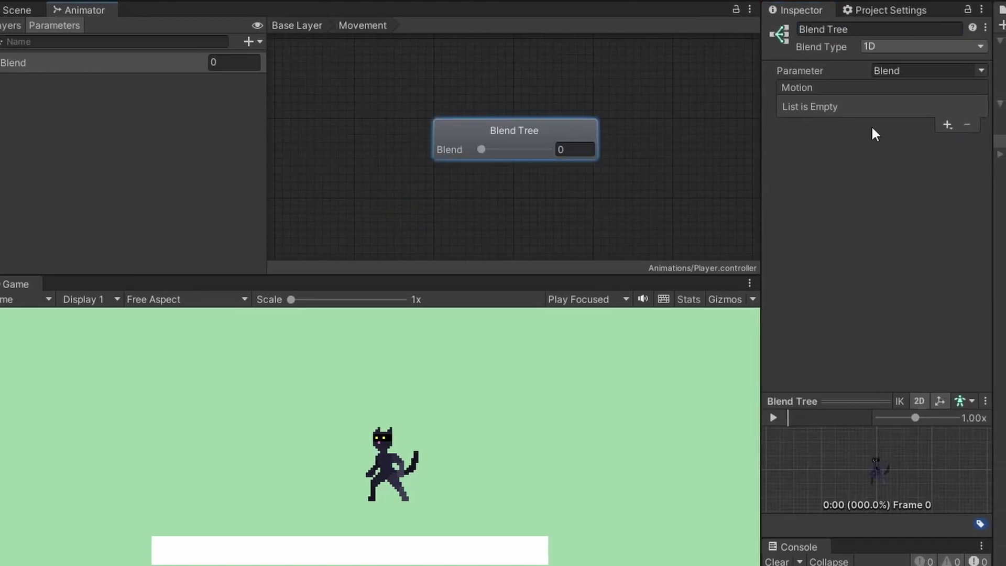
{"action": "left_click", "coordinate": [946, 125]}
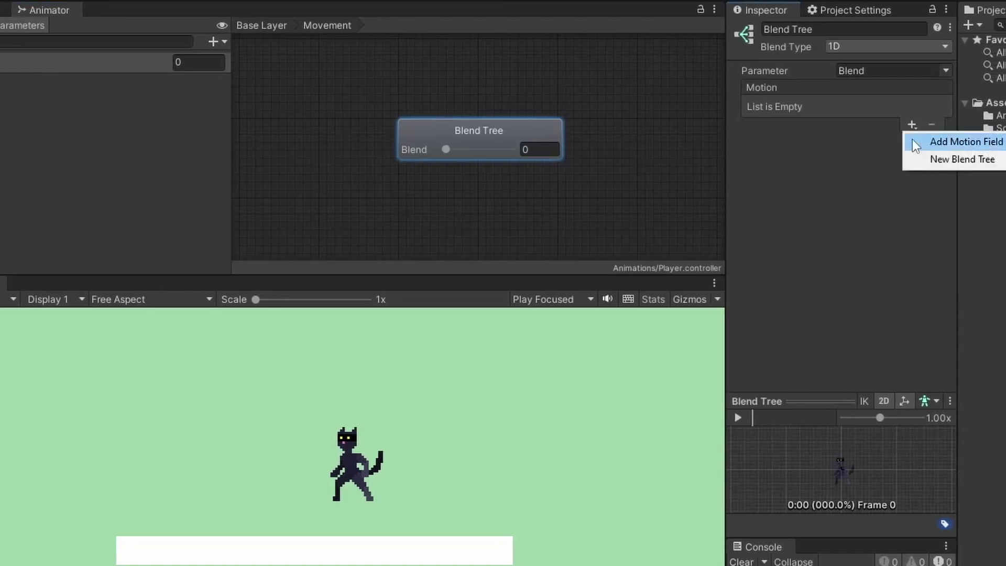
{"action": "left_click", "coordinate": [913, 139]}
{"action": "left_click", "coordinate": [911, 125]}
{"action": "left_click", "coordinate": [942, 143]}
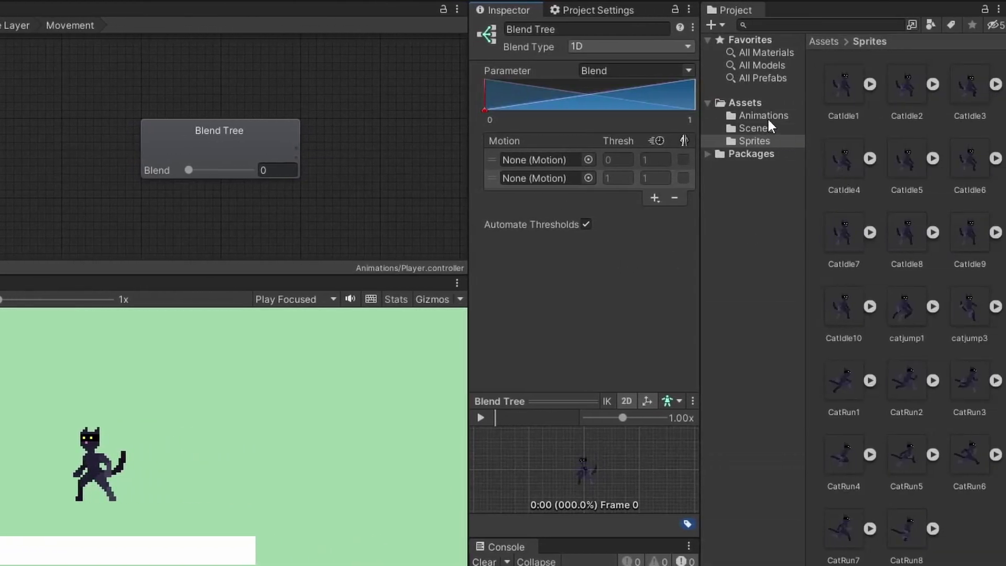
{"action": "left_click", "coordinate": [768, 119]}
{"action": "left_click", "coordinate": [916, 89]}
{"action": "left_click_drag", "start_coordinate": [916, 87], "coordinate": [545, 160]}
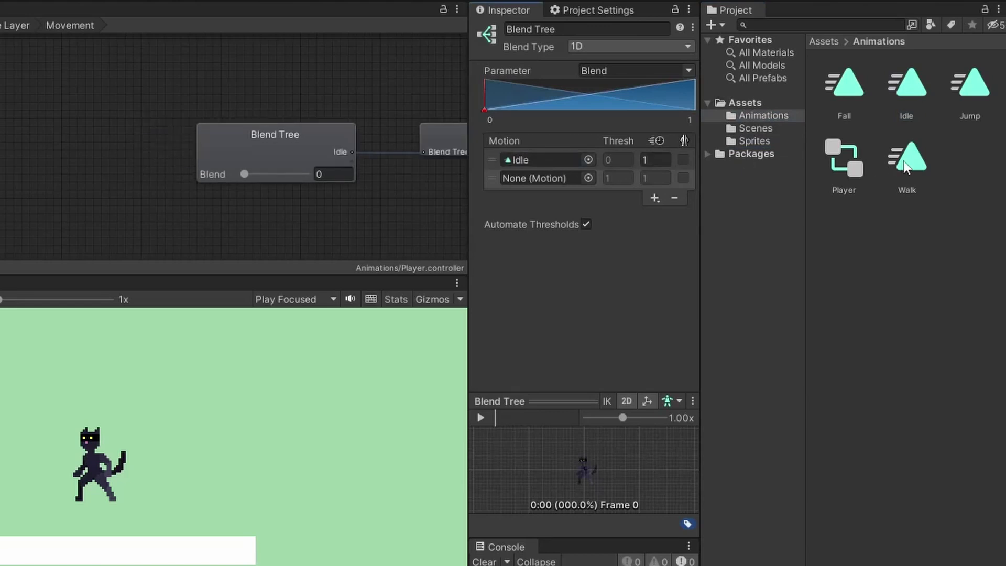
{"action": "left_click_drag", "start_coordinate": [906, 167], "coordinate": [552, 179]}
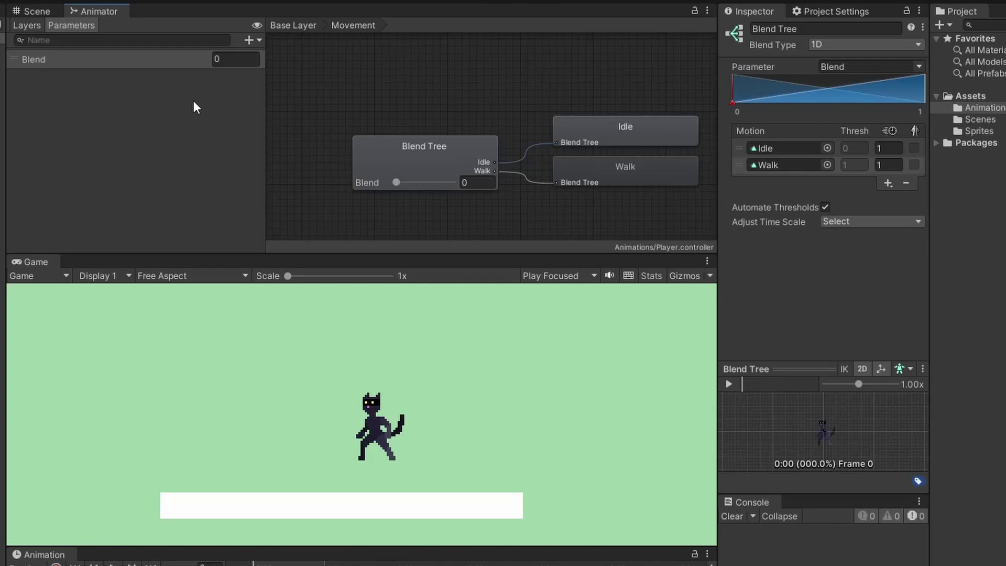
- Add an xVelocity float parameter and choose it as the Movement blend tree's Parameter
{"action": "left_click", "coordinate": [251, 42]}
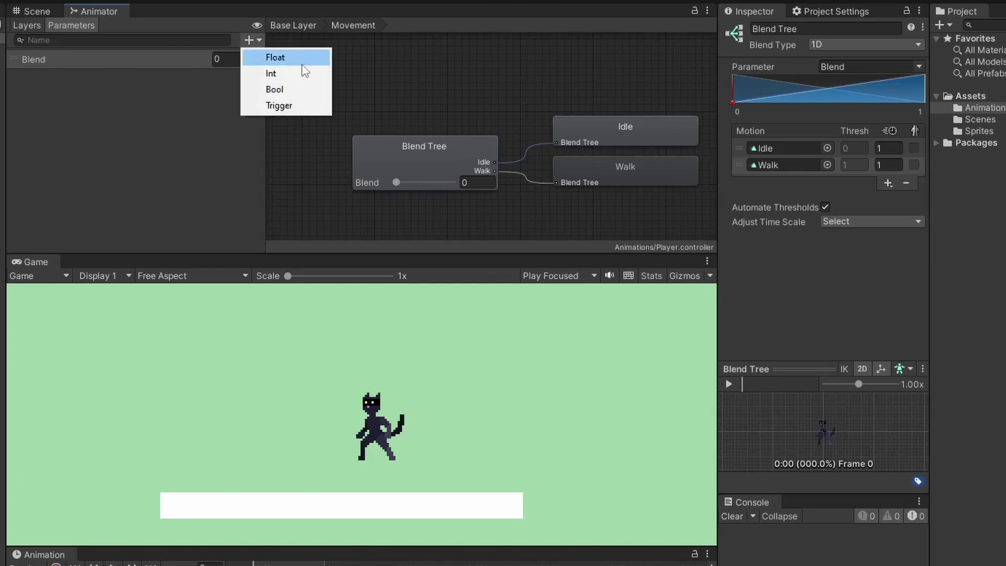
{"action": "left_click", "coordinate": [285, 61]}
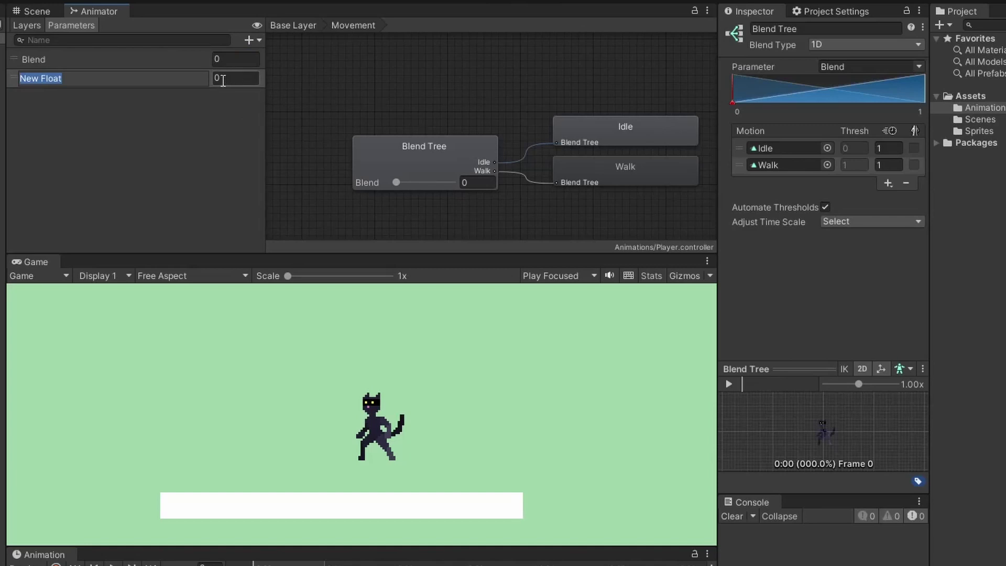
{"action": "type", "text": "xVelocity"}
{"action": "key", "text": "Return"}
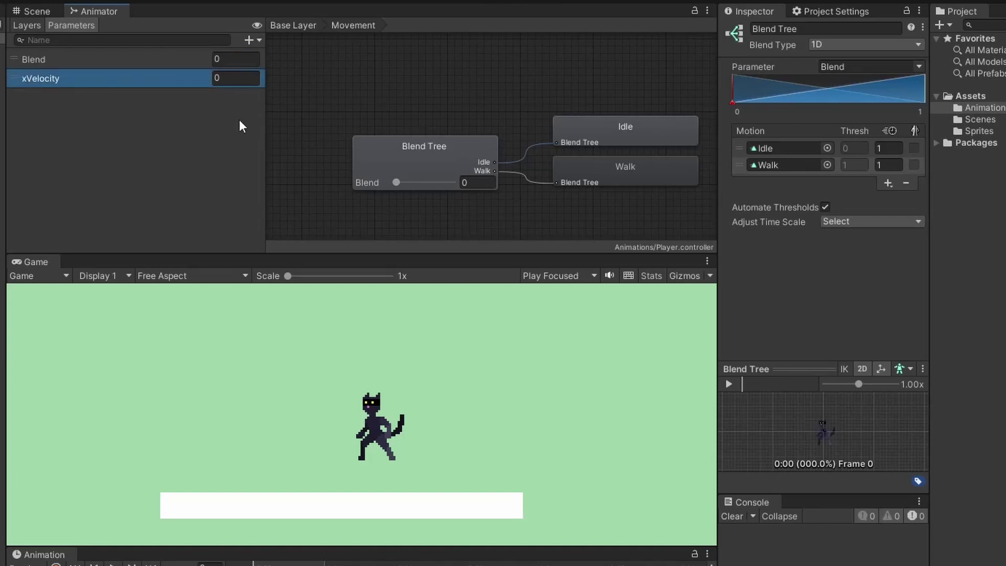
{"action": "left_click", "coordinate": [824, 68]}
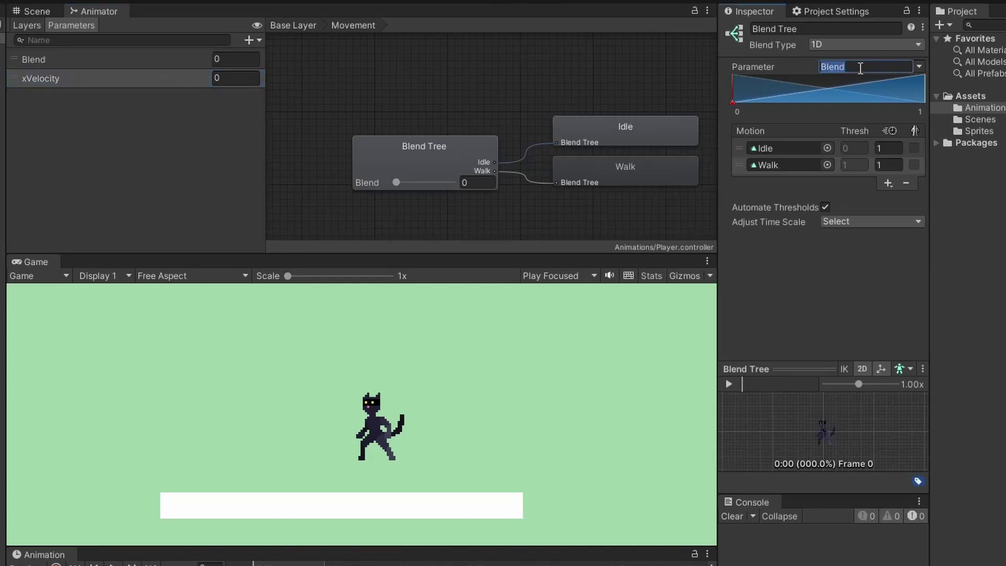
{"action": "left_click", "coordinate": [918, 66]}
{"action": "left_click", "coordinate": [964, 98]}
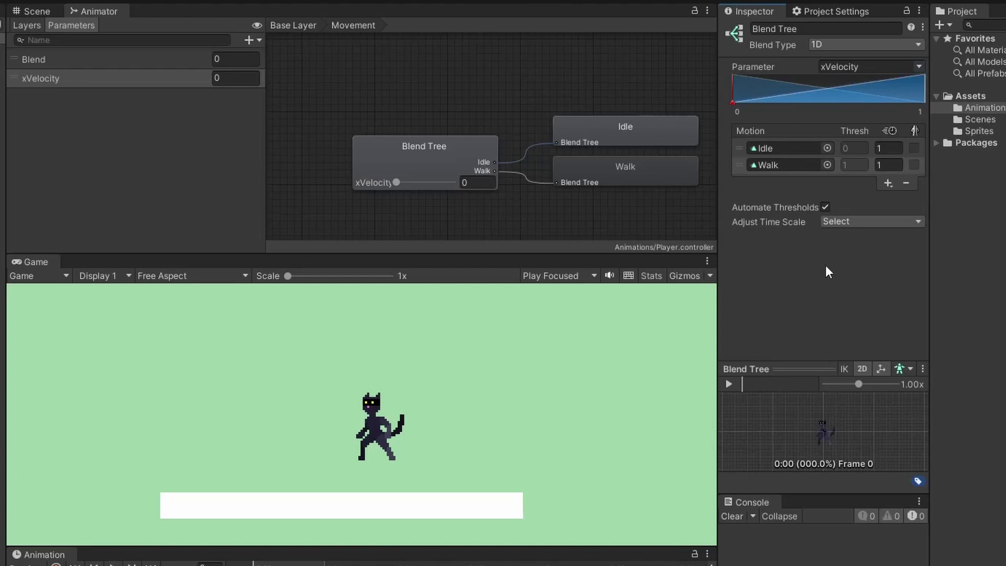
- Delete the Idle and Walk states, then make Movement the default state beside Entry
{"action": "left_click", "coordinate": [292, 25]}
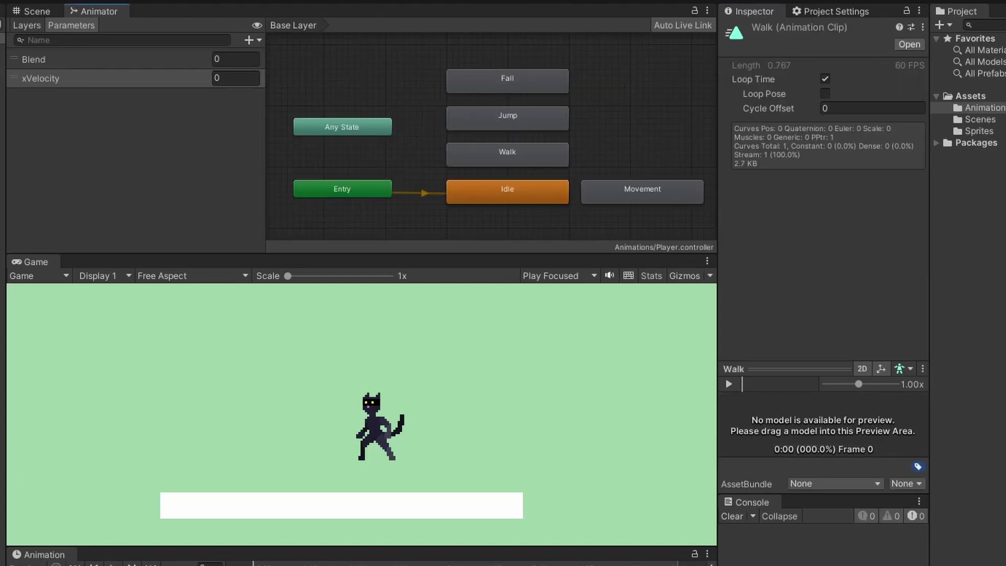
{"action": "left_click", "coordinate": [524, 200]}
{"action": "right_click", "coordinate": [504, 194]}
{"action": "left_click", "coordinate": [579, 269]}
{"action": "right_click", "coordinate": [509, 158]}
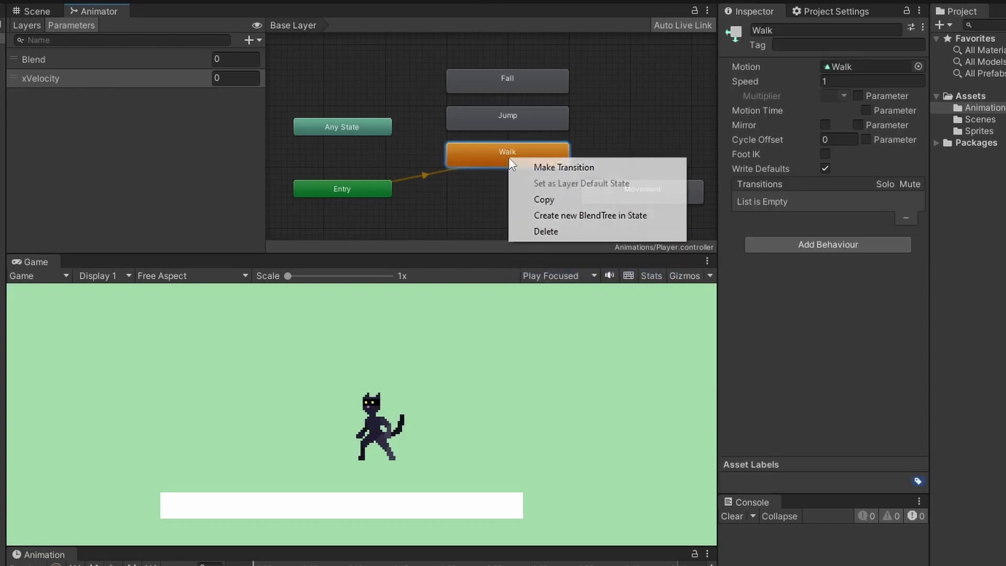
{"action": "left_click", "coordinate": [552, 230]}
{"action": "right_click", "coordinate": [612, 192]}
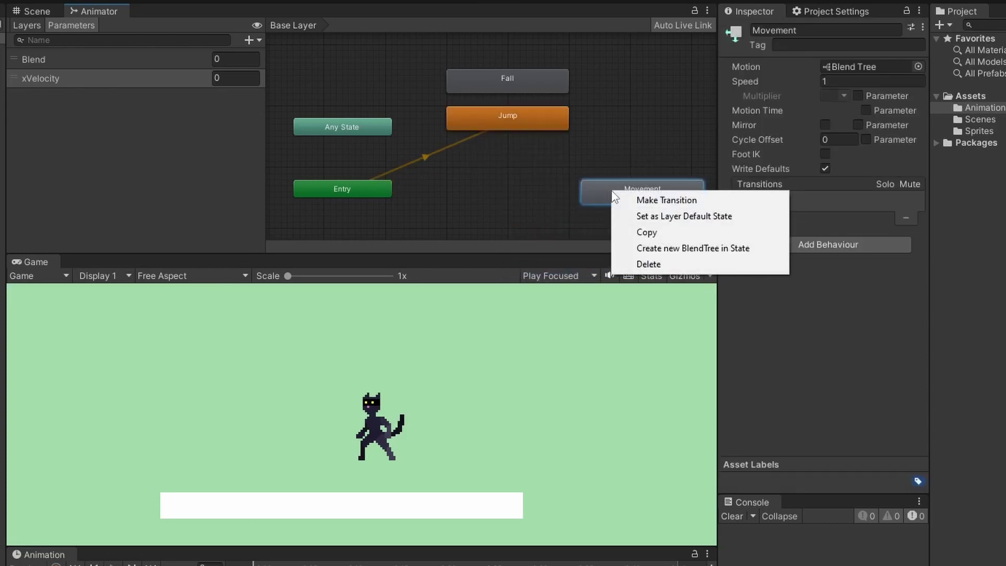
{"action": "left_click", "coordinate": [702, 219]}
{"action": "left_click_drag", "start_coordinate": [663, 200], "coordinate": [523, 199]}
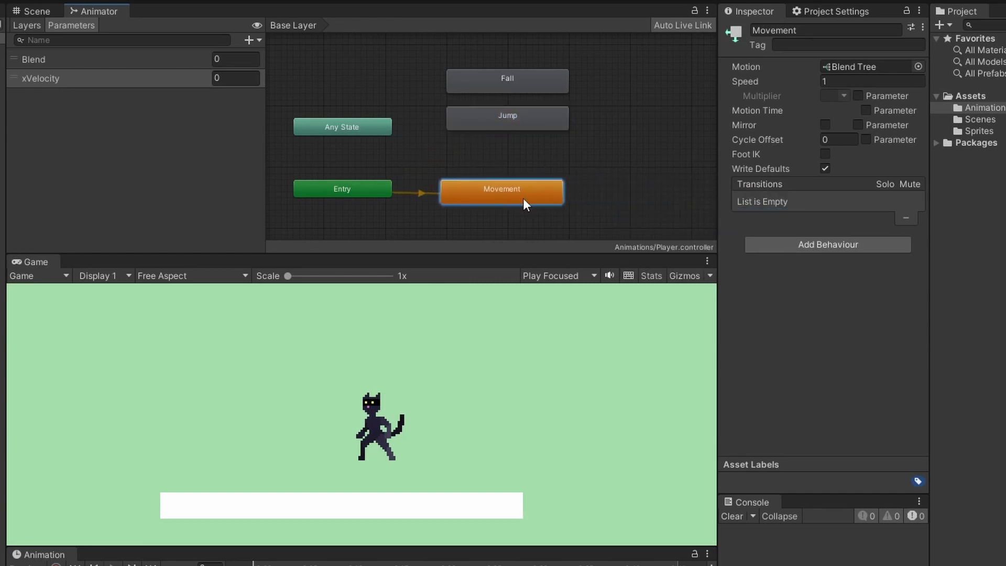
{"action": "left_click", "coordinate": [459, 223]}
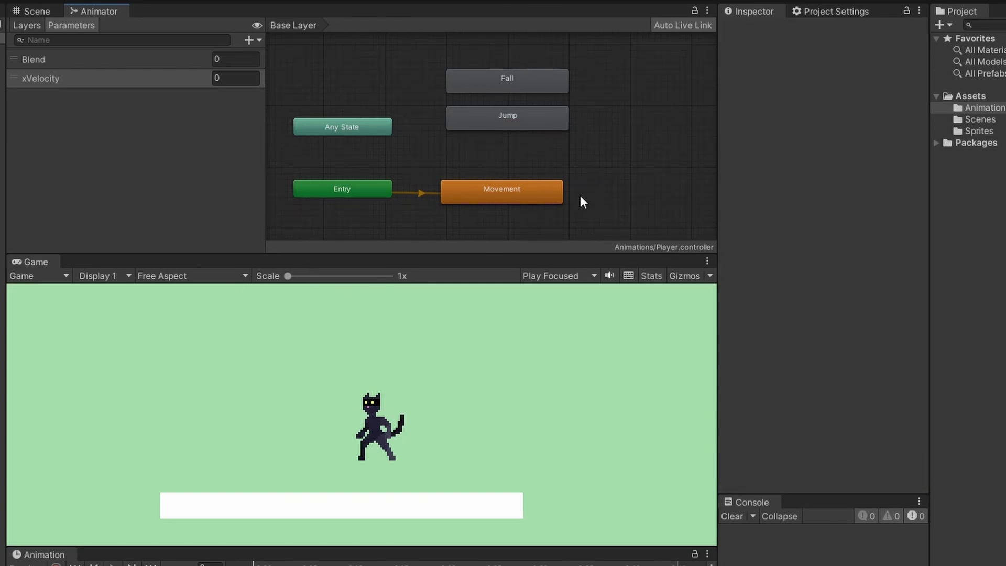
- Create another blend tree state beside Movement and name it Jumping
{"action": "right_click", "coordinate": [629, 186]}
{"action": "mouse_move", "coordinate": [671, 195]}
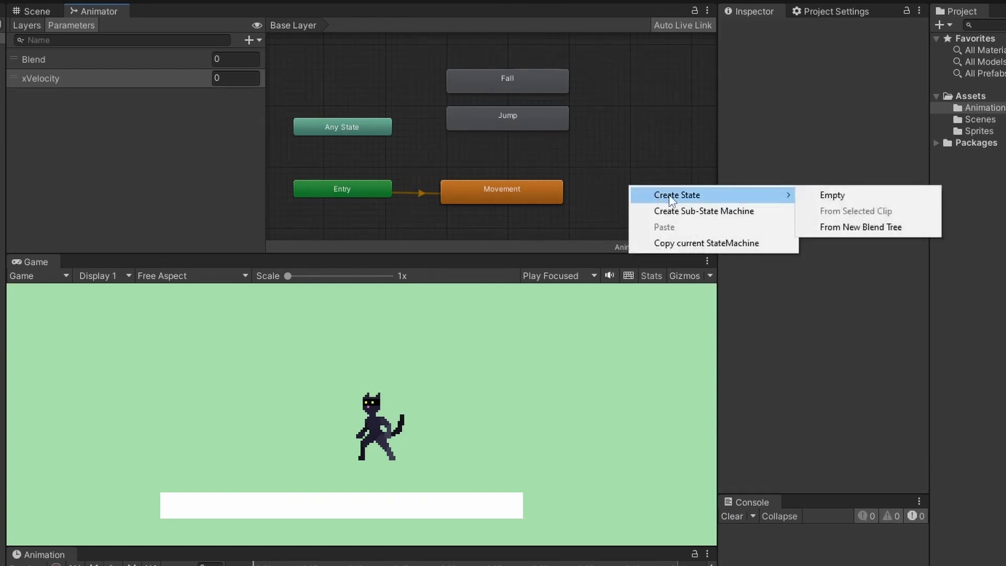
{"action": "left_click", "coordinate": [866, 228]}
{"action": "left_click_drag", "start_coordinate": [671, 198], "coordinate": [636, 196]}
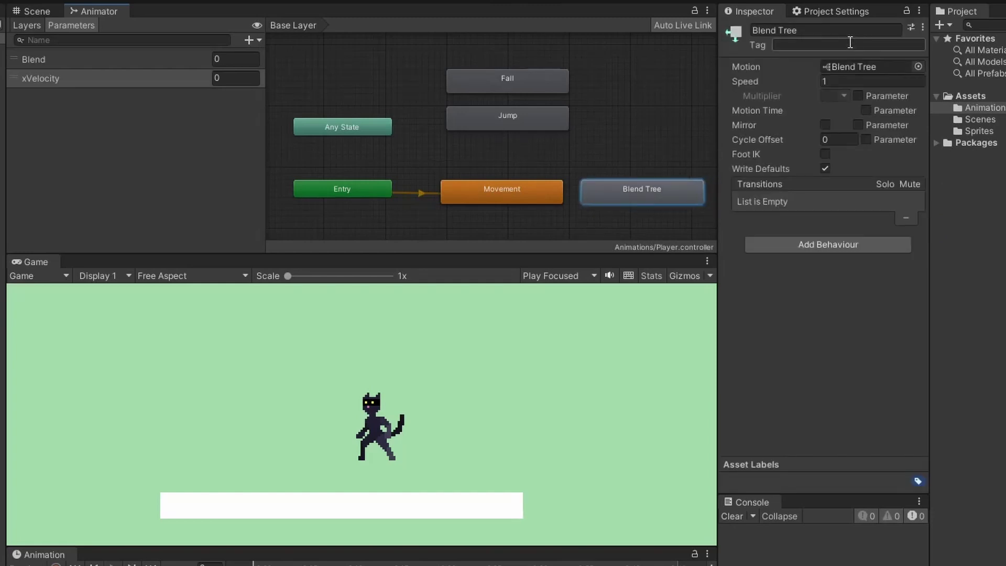
{"action": "left_click", "coordinate": [824, 32]}
{"action": "type", "text": "Jumping"}
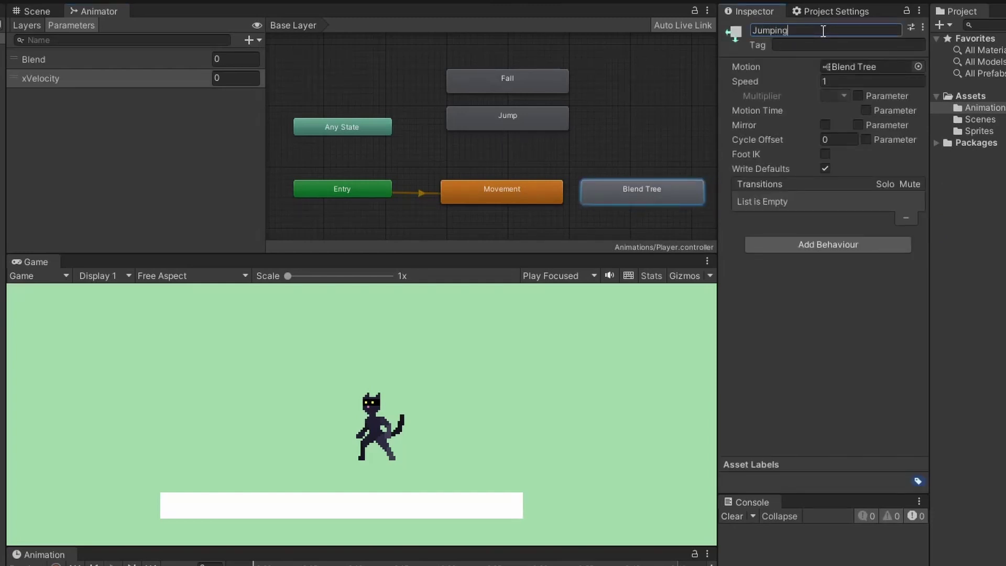
{"action": "key", "text": "Return"}
- Add two motion slots to the Jumping blend tree and assign the Fall and Jump clips
{"action": "double_click", "coordinate": [637, 194]}
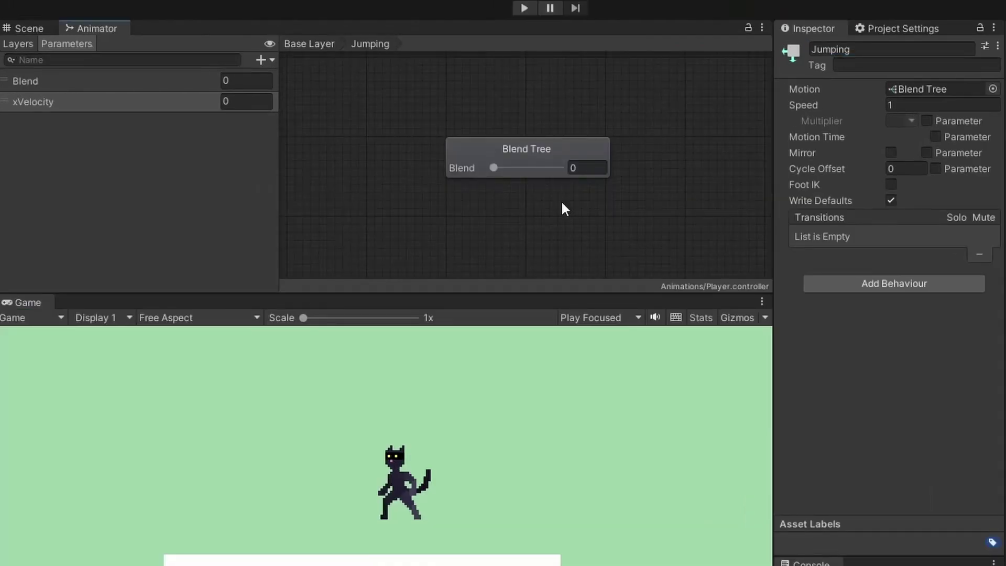
{"action": "left_click", "coordinate": [532, 157]}
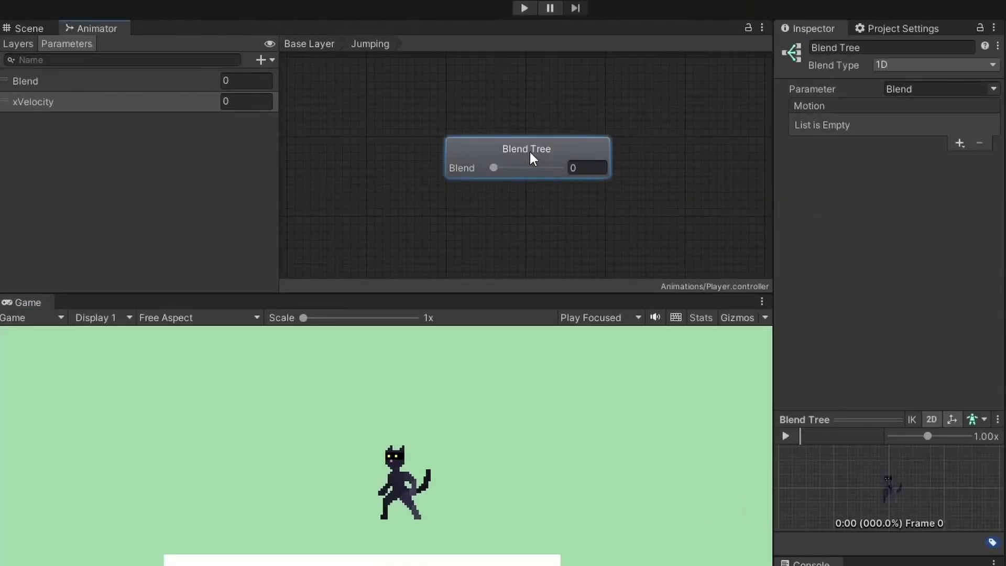
{"action": "left_click", "coordinate": [959, 143]}
{"action": "left_click", "coordinate": [979, 160]}
{"action": "left_click", "coordinate": [959, 144]}
{"action": "left_click", "coordinate": [982, 161]}
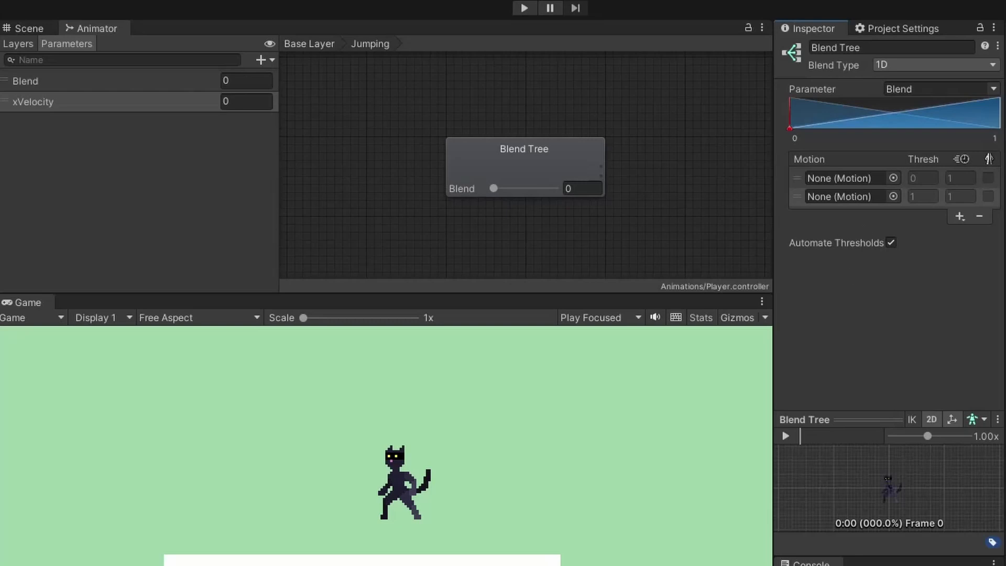
{"action": "left_click_drag", "start_coordinate": [997, 158], "coordinate": [850, 195]}
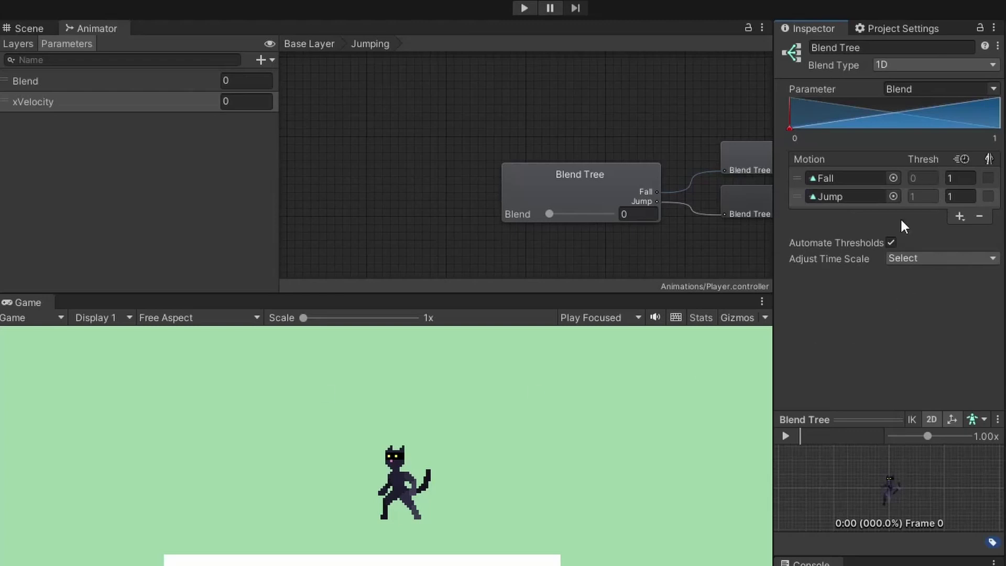
- Turn off Automate Thresholds and set thresholds -1 for Fall and 0 for Jump
{"action": "left_click", "coordinate": [891, 242]}
{"action": "left_click", "coordinate": [925, 179]}
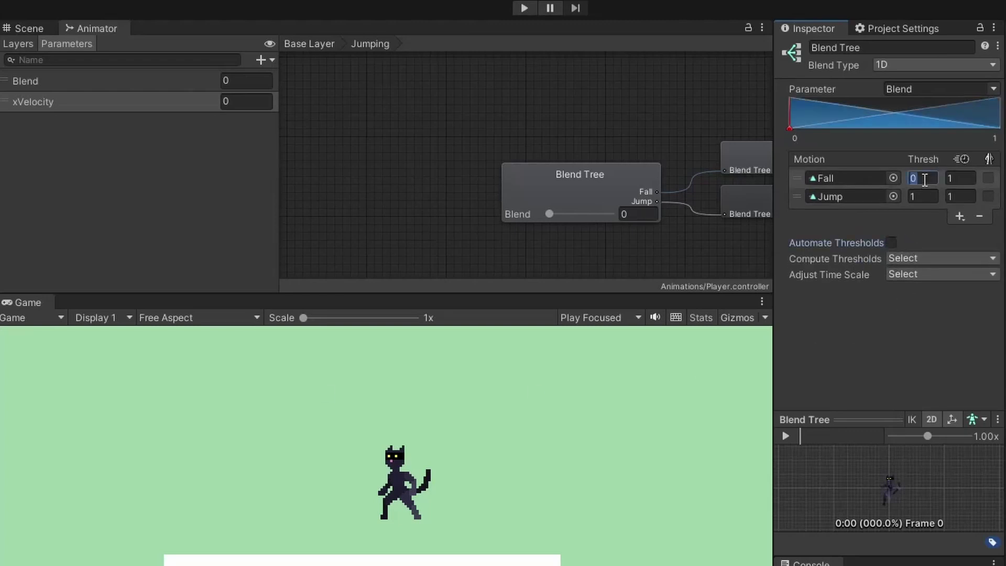
{"action": "type", "text": "-1"}
{"action": "left_click", "coordinate": [934, 197]}
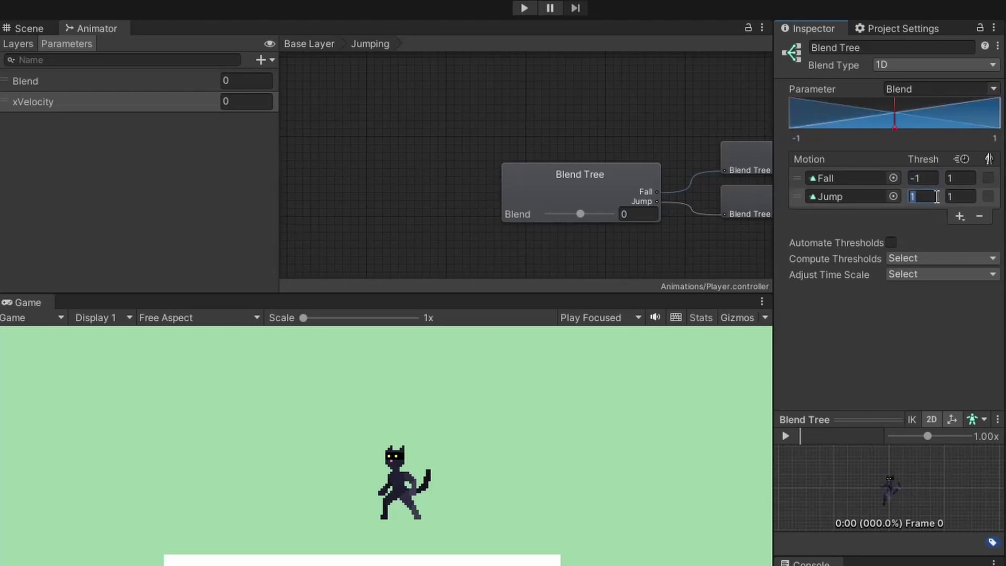
{"action": "type", "text": "0"}
{"action": "key", "text": "Return"}
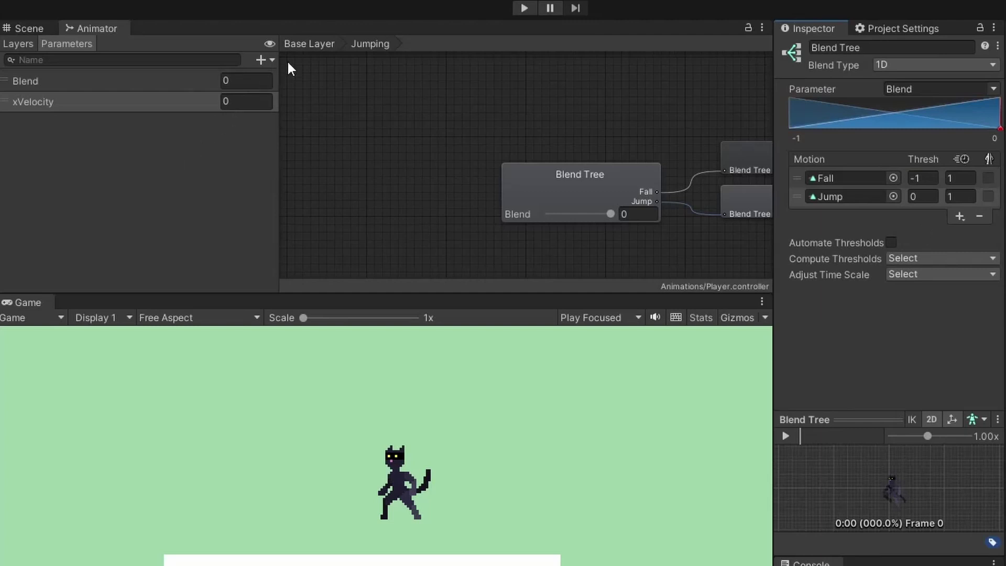
- Add a yVelocity float, delete Blend, and drive the Jumping tree with yVelocity
{"action": "left_click", "coordinate": [268, 61]}
{"action": "left_click", "coordinate": [296, 77]}
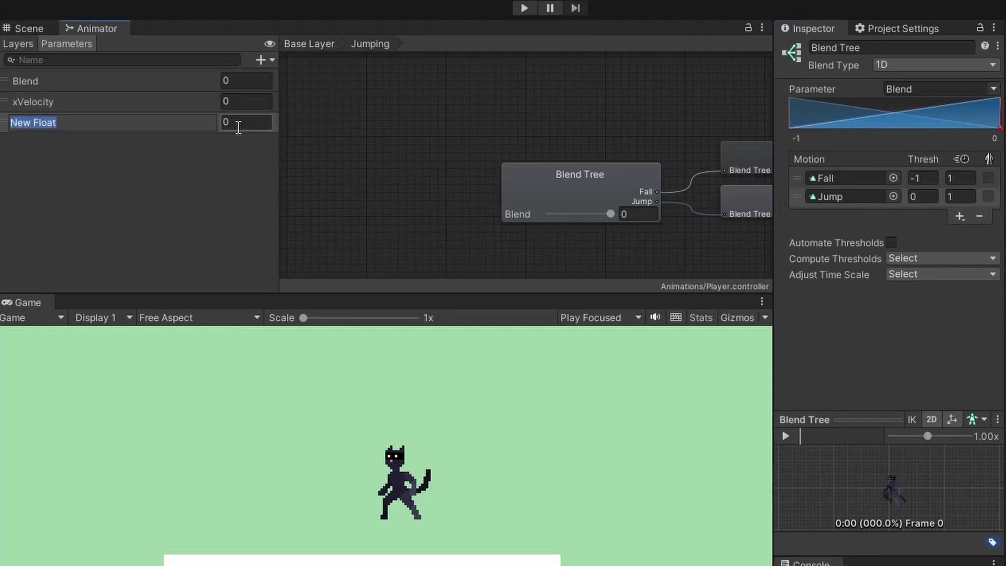
{"action": "type", "text": "yVelocity"}
{"action": "left_click", "coordinate": [84, 129]}
{"action": "left_click", "coordinate": [55, 79]}
{"action": "key", "text": "Delete"}
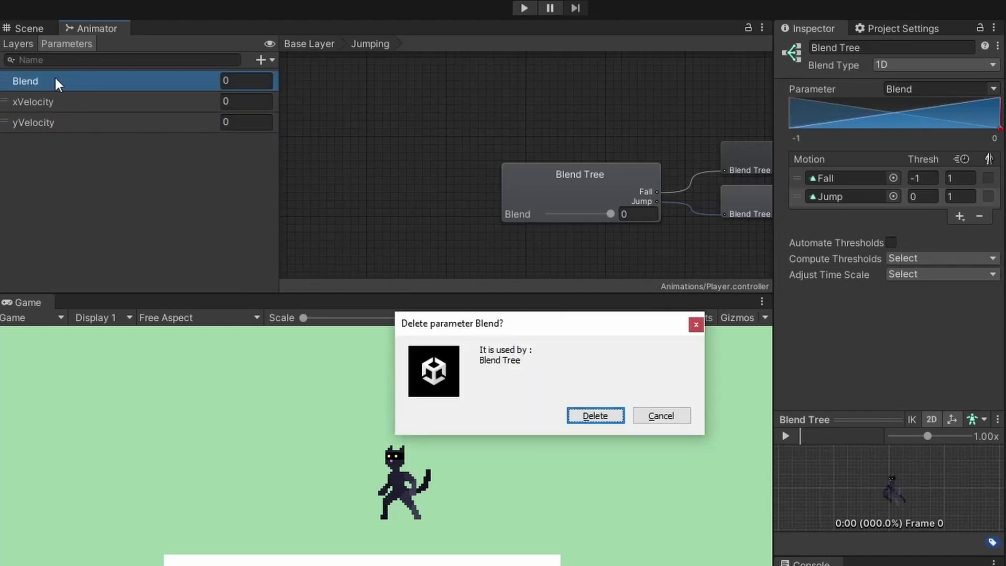
{"action": "left_click", "coordinate": [595, 415]}
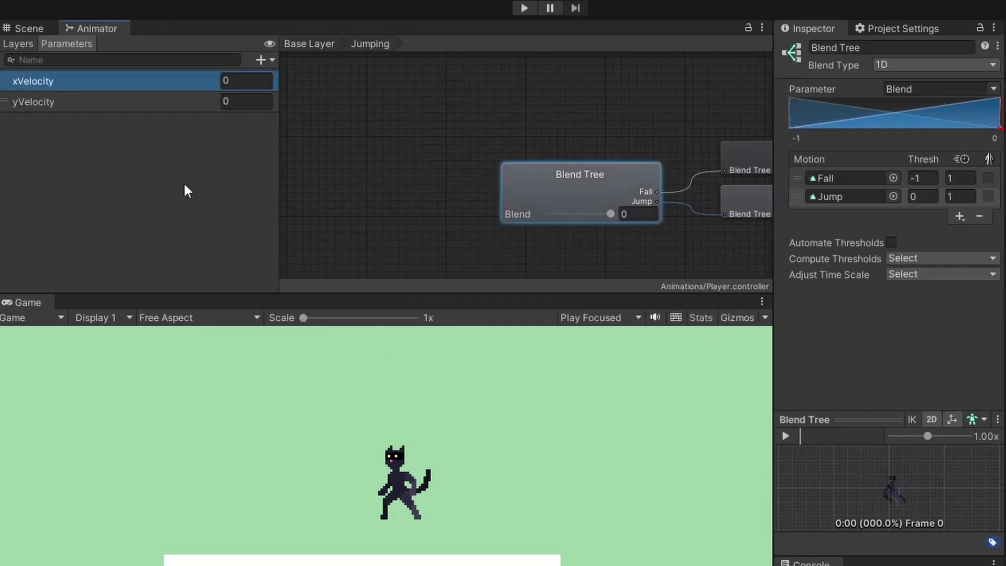
{"action": "left_click", "coordinate": [971, 88]}
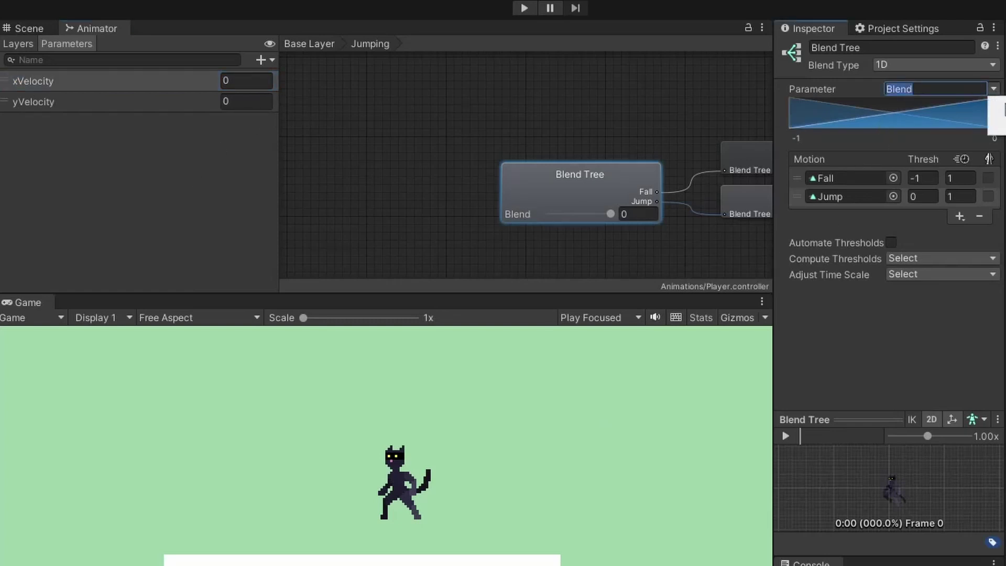
{"action": "left_click", "coordinate": [998, 125]}
- Add an isJumping bool parameter and return to the Base Layer graph
{"action": "left_click", "coordinate": [250, 84]}
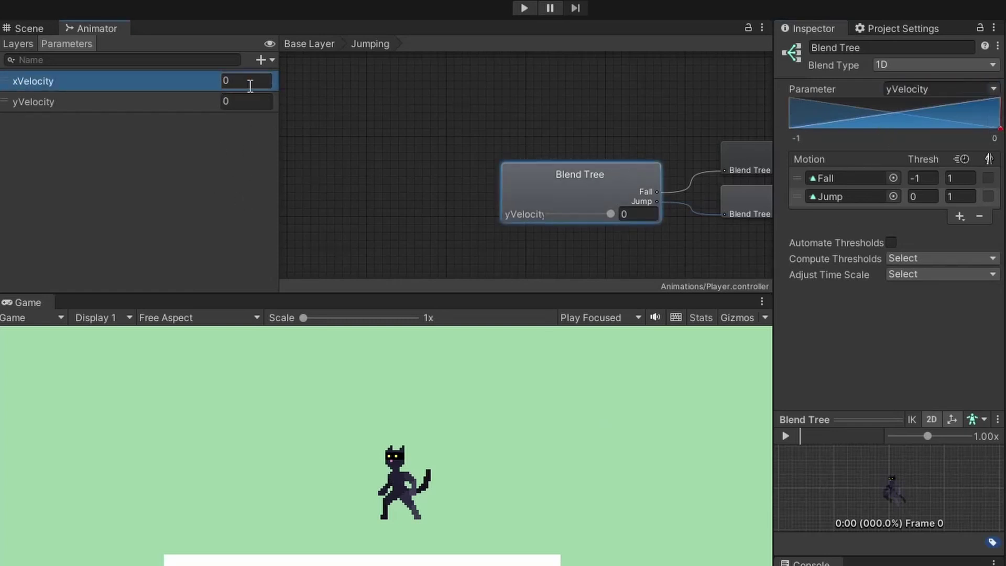
{"action": "left_click", "coordinate": [265, 60]}
{"action": "left_click", "coordinate": [313, 115]}
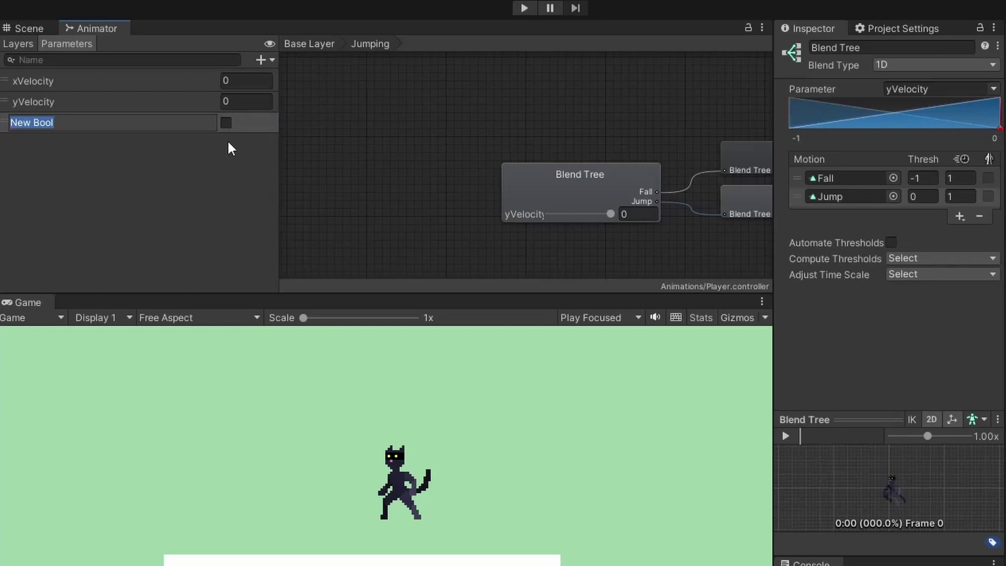
{"action": "type", "text": "isJumping"}
{"action": "key", "text": "Return"}
{"action": "left_click", "coordinate": [307, 92]}
{"action": "key", "text": "a"}
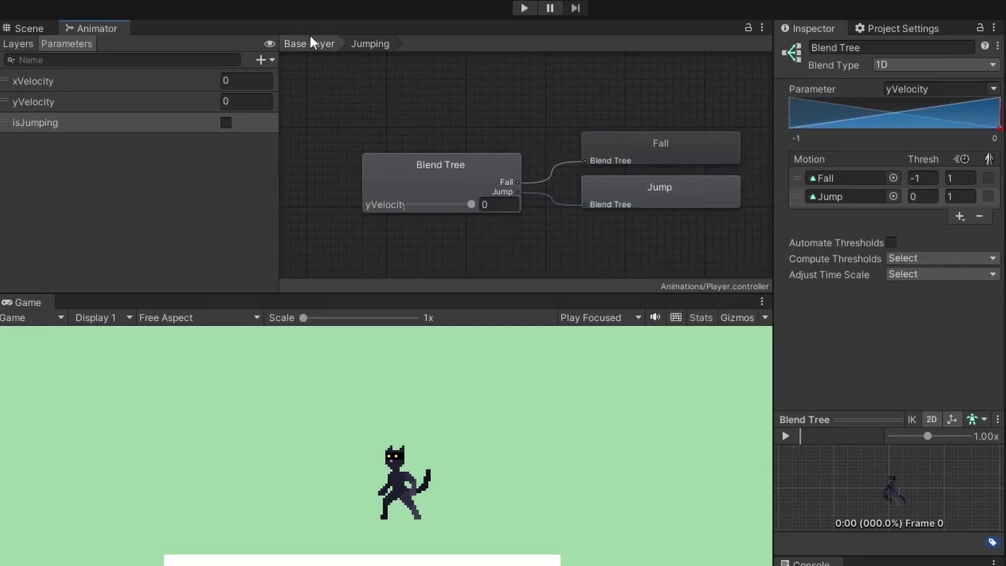
{"action": "left_click", "coordinate": [308, 43]}
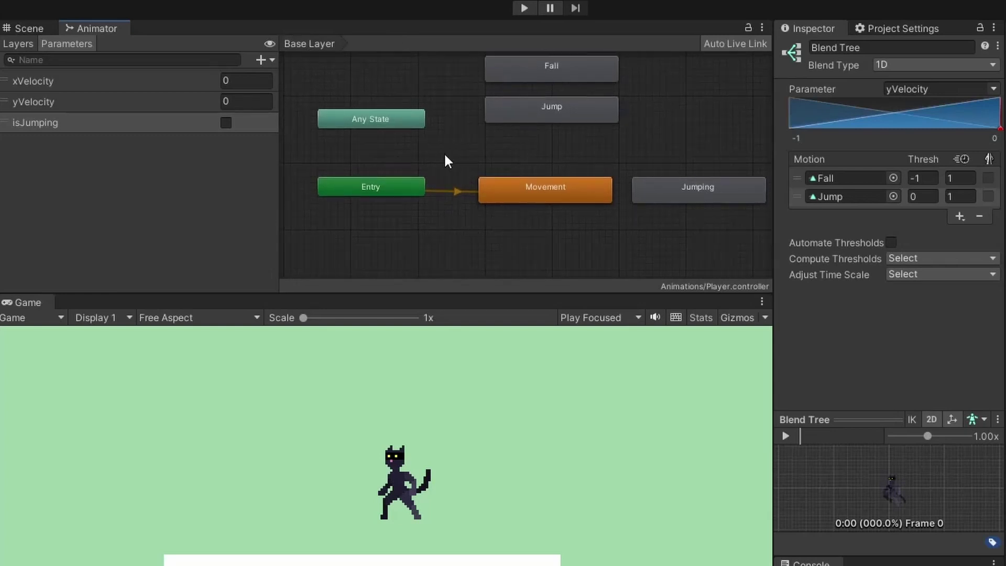
- Delete the Fall and Jump states and arrange Jumping between Movement and Any State
{"action": "left_click_drag", "start_coordinate": [380, 121], "coordinate": [554, 249]}
{"action": "left_click", "coordinate": [624, 140]}
{"action": "left_click_drag", "start_coordinate": [624, 142], "coordinate": [482, 54]}
{"action": "key", "text": "Delete"}
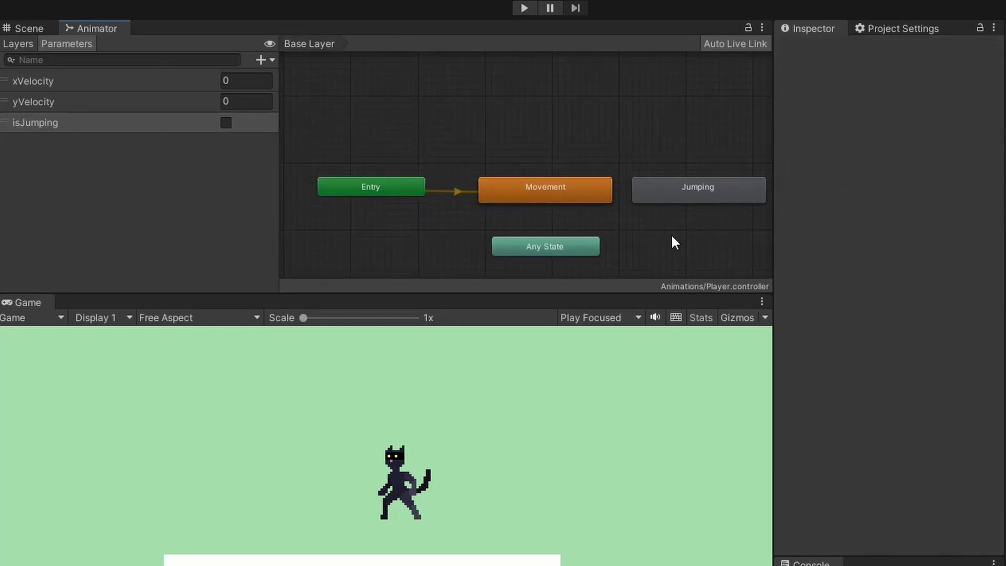
{"action": "middle_click_drag", "start_coordinate": [671, 232], "coordinate": [661, 166]}
{"action": "left_click_drag", "start_coordinate": [570, 174], "coordinate": [571, 204]}
{"action": "left_click_drag", "start_coordinate": [703, 109], "coordinate": [549, 162]}
- Make an Any State to Jumping transition with the condition isJumping true
{"action": "left_click", "coordinate": [542, 211]}
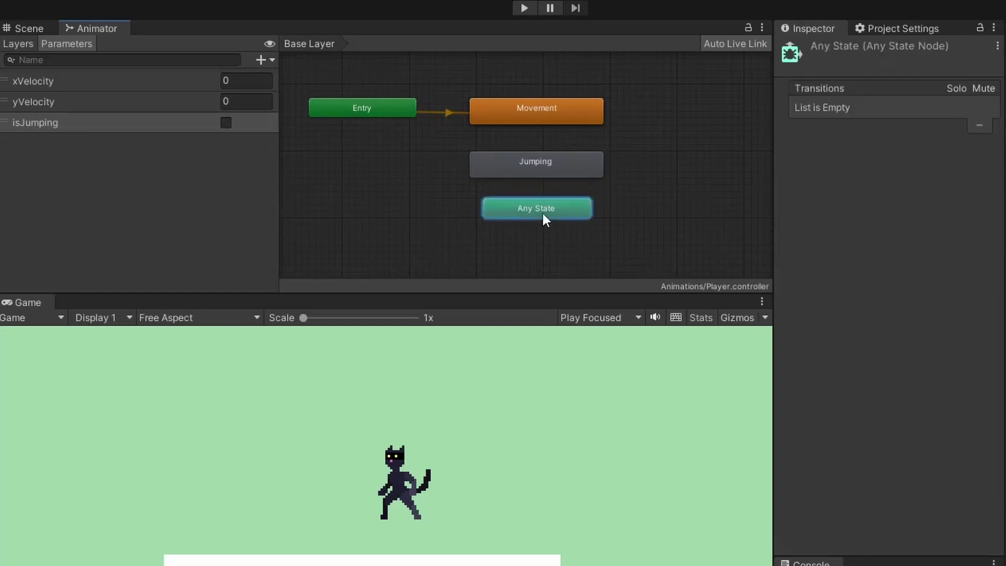
{"action": "right_click", "coordinate": [542, 212]}
{"action": "left_click", "coordinate": [576, 224]}
{"action": "left_click", "coordinate": [537, 177]}
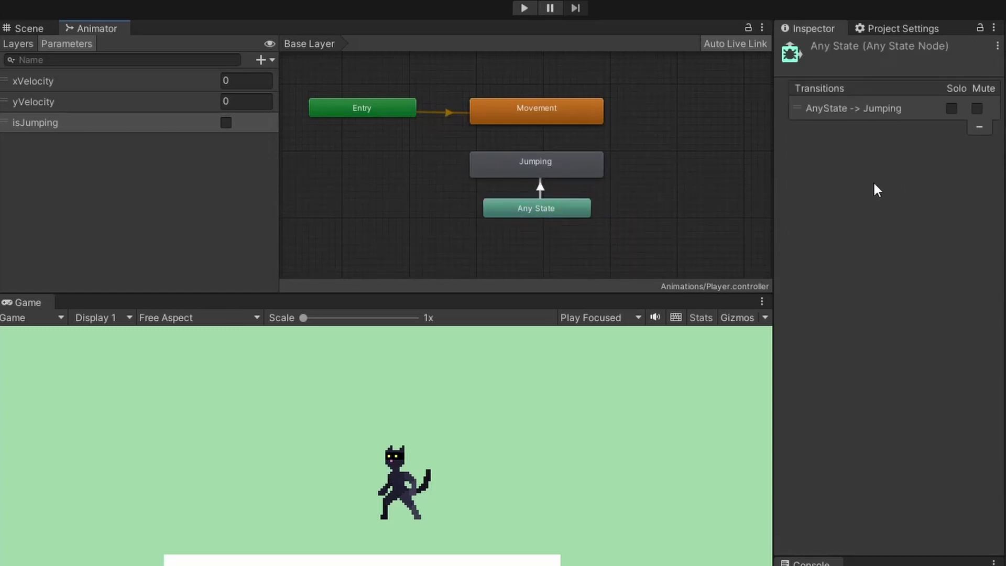
{"action": "left_click", "coordinate": [542, 191]}
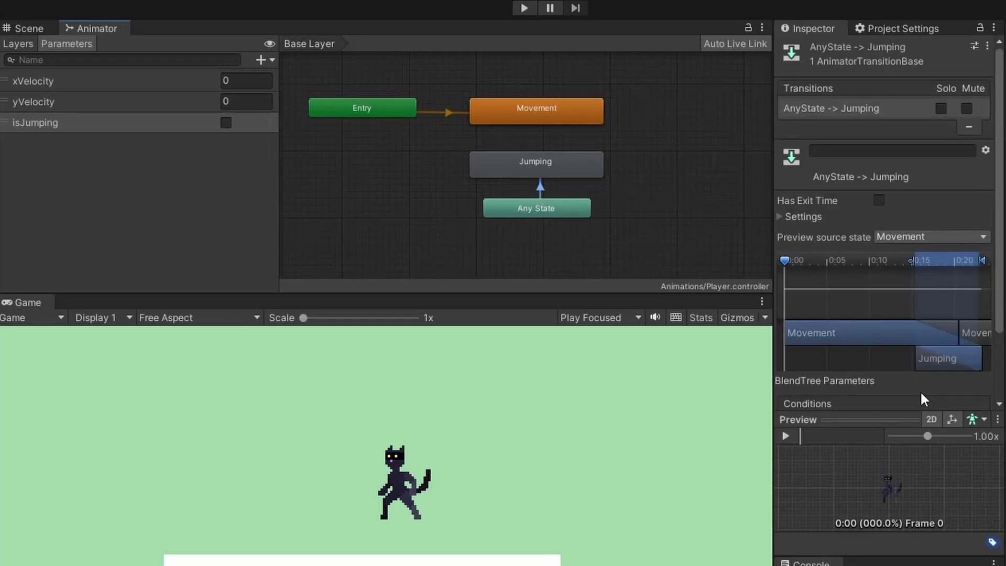
{"action": "scroll", "coordinate": [942, 324], "scroll_direction": "down", "scroll_amount": 3}
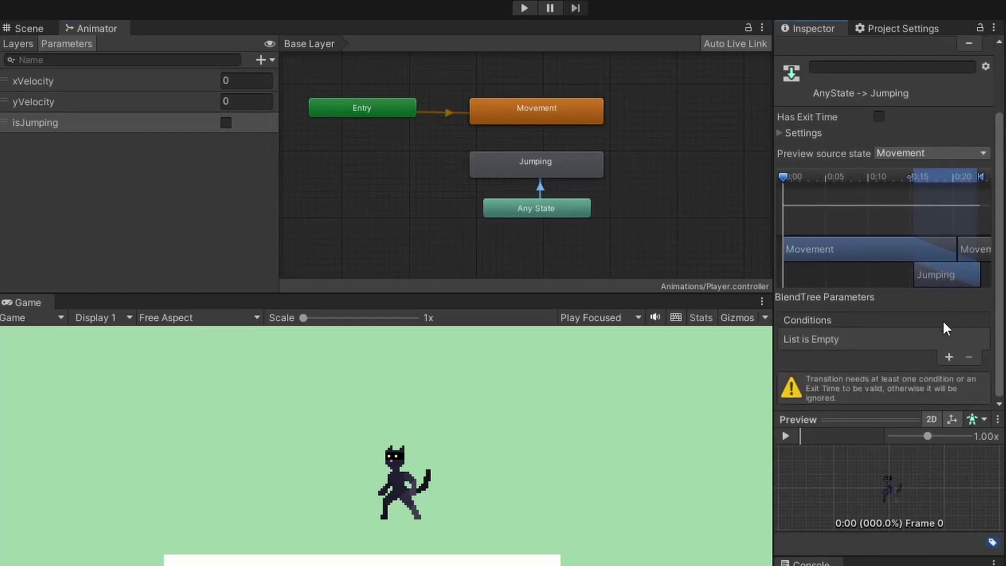
{"action": "left_click", "coordinate": [948, 357]}
{"action": "left_click", "coordinate": [874, 371]}
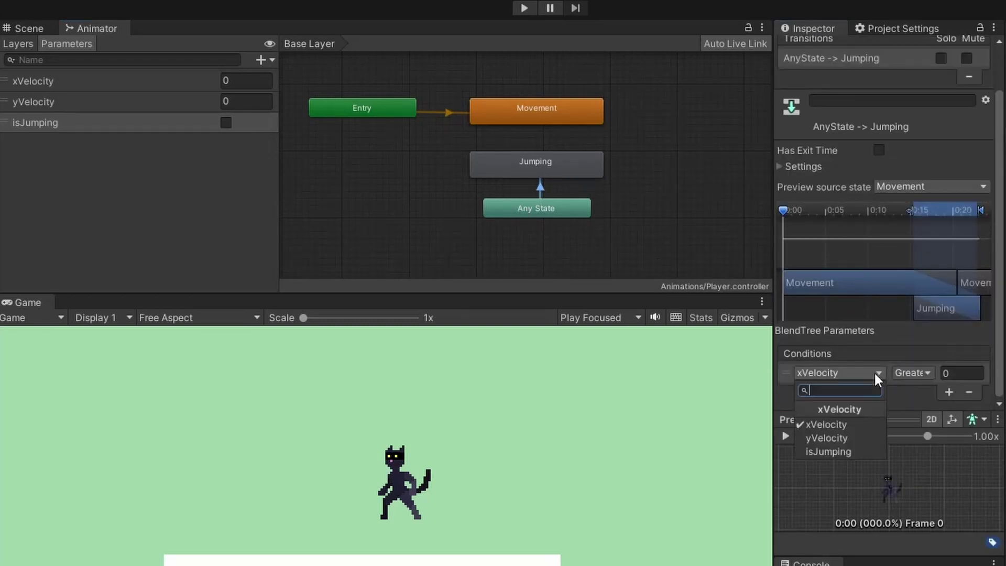
{"action": "left_click", "coordinate": [828, 451]}
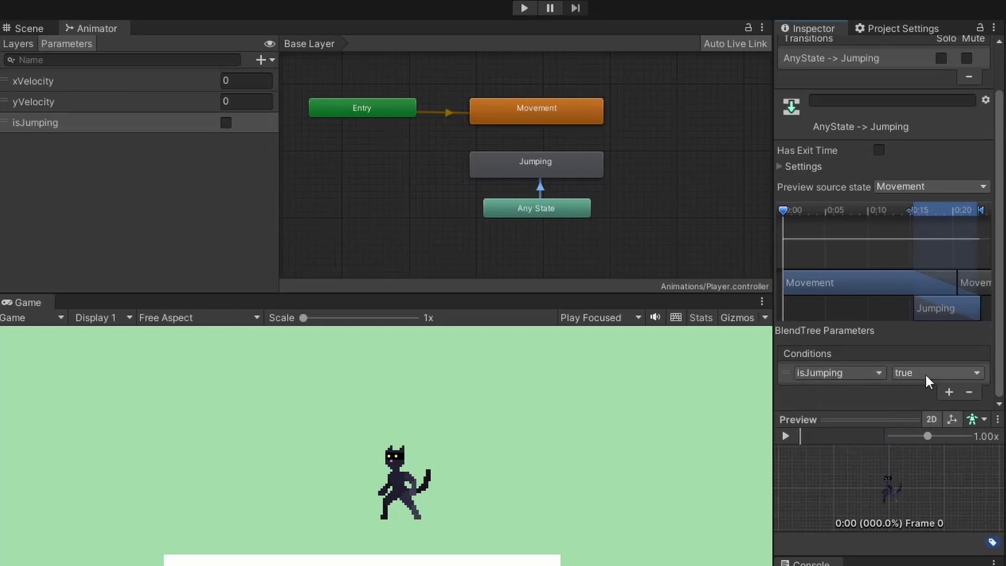
- Make a Jumping to Movement transition with the condition isJumping false
{"action": "left_click", "coordinate": [550, 161]}
{"action": "right_click", "coordinate": [551, 162]}
{"action": "left_click", "coordinate": [576, 171]}
{"action": "left_click", "coordinate": [540, 120]}
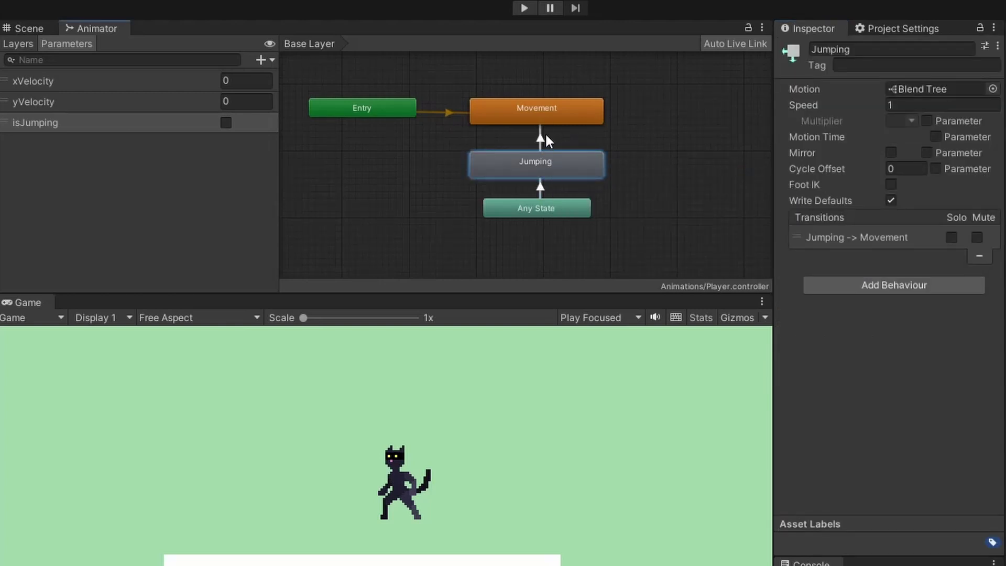
{"action": "left_click", "coordinate": [541, 138]}
{"action": "scroll", "coordinate": [995, 367], "scroll_direction": "down", "scroll_amount": 2}
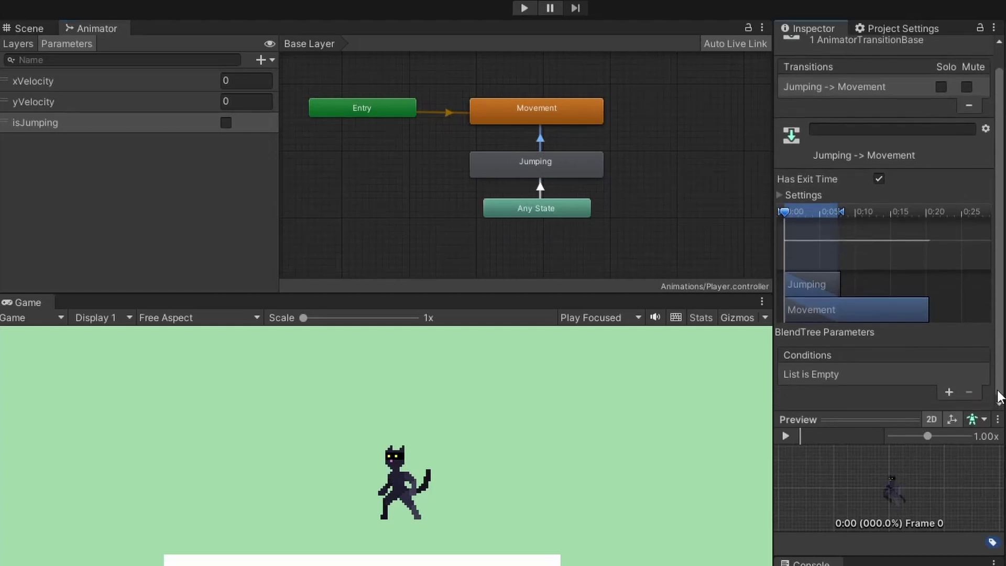
{"action": "left_click", "coordinate": [947, 392]}
{"action": "left_click", "coordinate": [838, 374]}
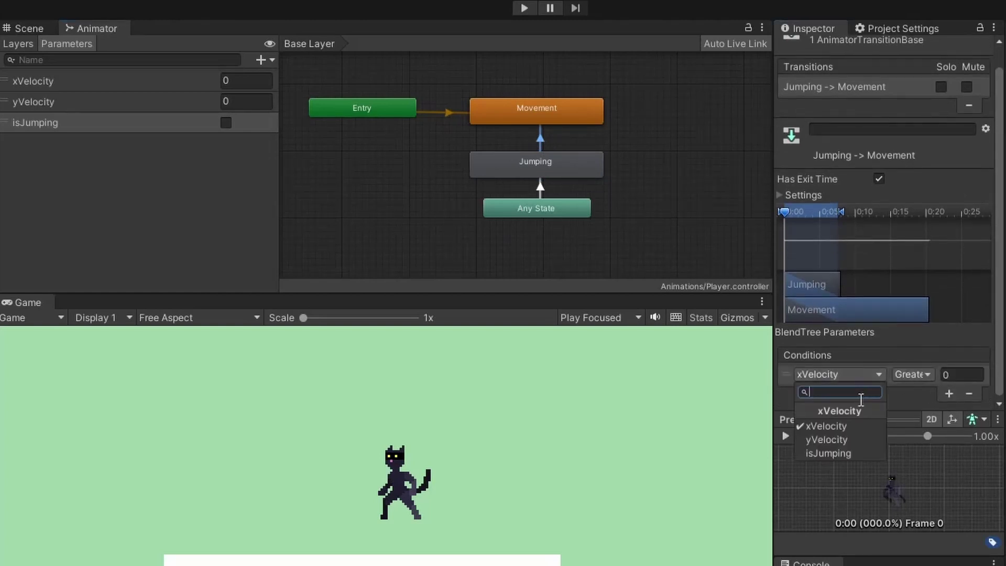
{"action": "left_click", "coordinate": [853, 446]}
{"action": "left_click", "coordinate": [933, 375]}
{"action": "left_click", "coordinate": [934, 409]}
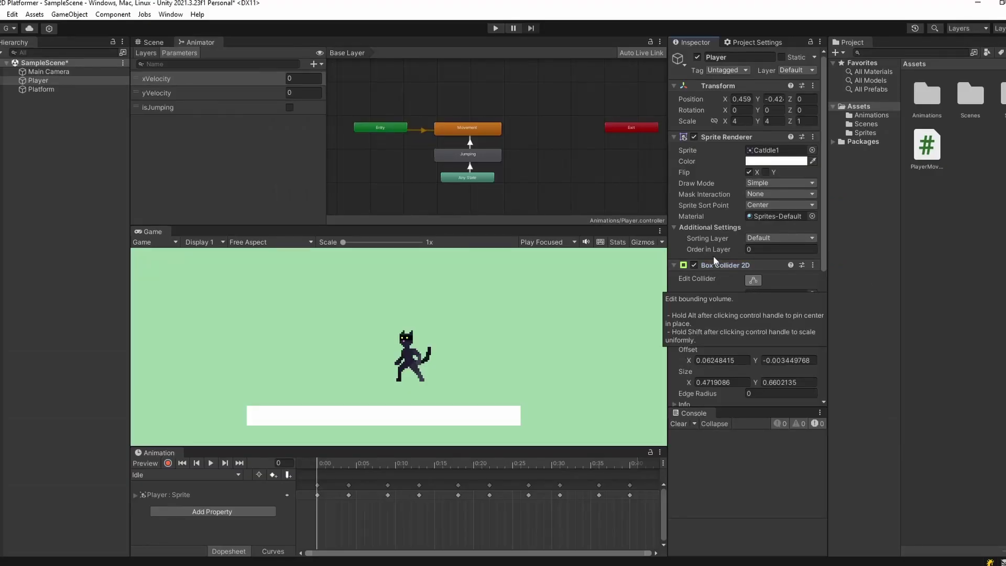
- Add a Capsule Collider 2D component to the Player
{"action": "left_click", "coordinate": [162, 44]}
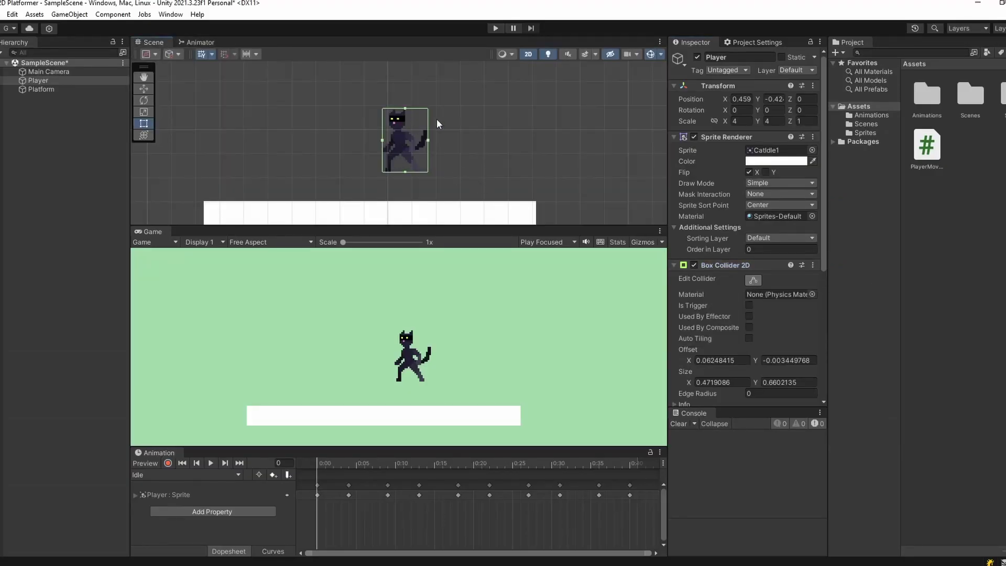
{"action": "scroll", "coordinate": [794, 306], "scroll_direction": "down", "scroll_amount": 5}
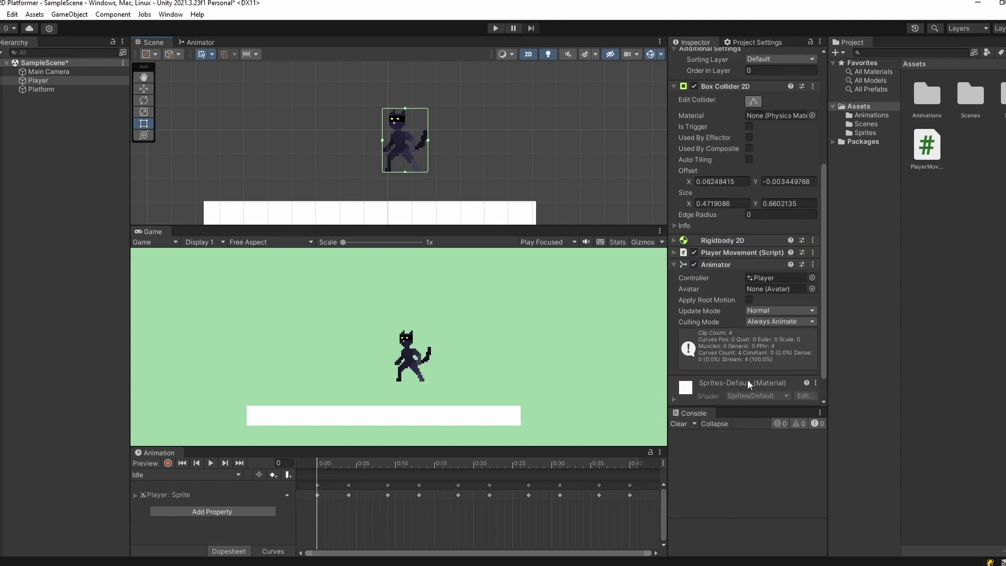
{"action": "left_click", "coordinate": [741, 393]}
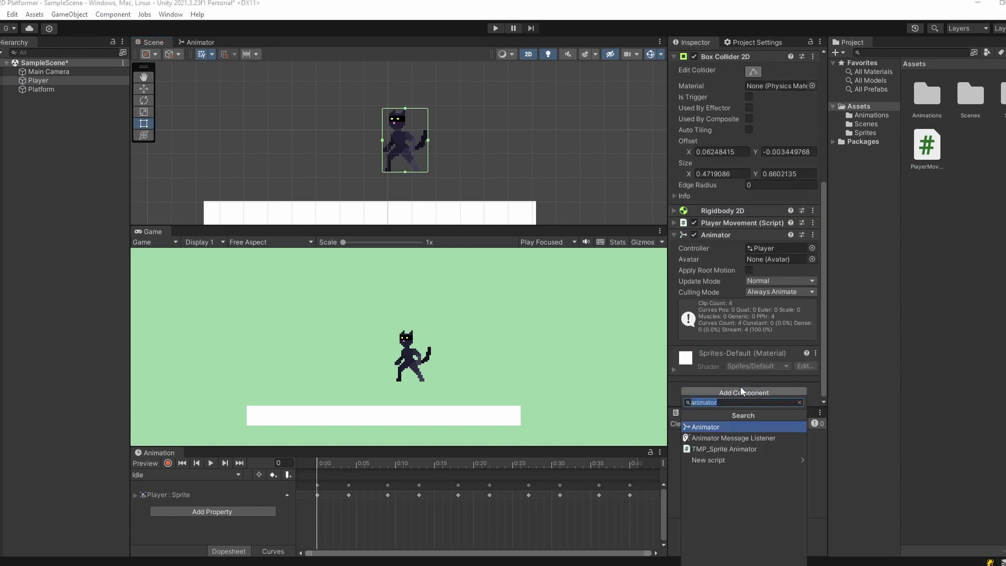
{"action": "type", "text": "capsu"}
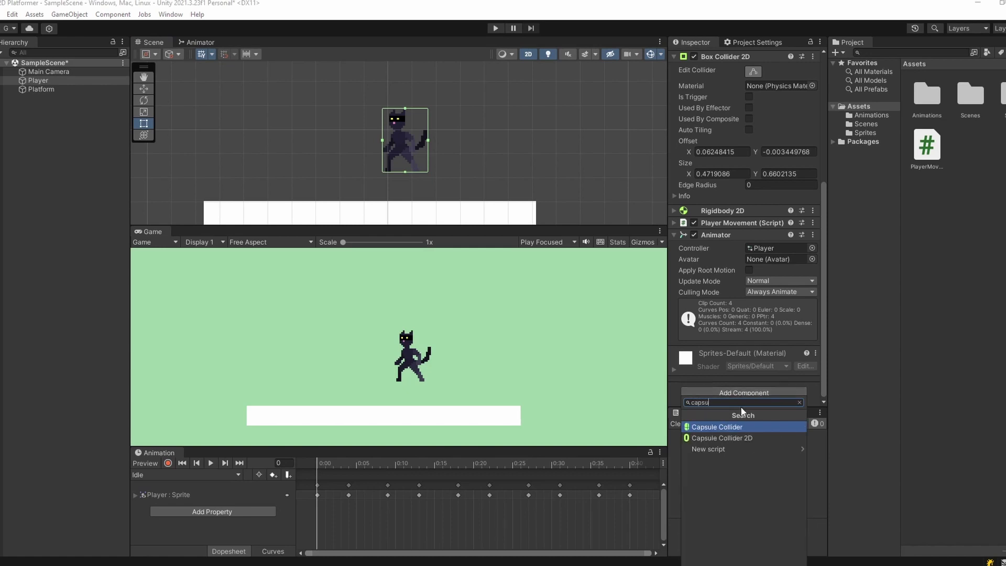
{"action": "left_click", "coordinate": [744, 437]}
- Make the collider horizontal, flatten it at the cat's feet, and tick Is Trigger
{"action": "scroll", "coordinate": [788, 335], "scroll_direction": "down", "scroll_amount": 5}
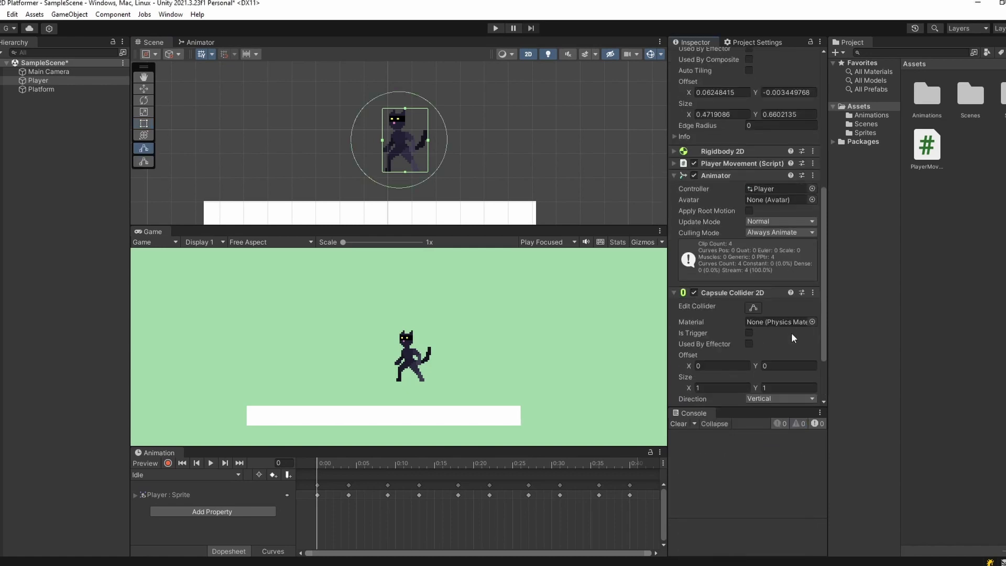
{"action": "left_click", "coordinate": [783, 326]}
{"action": "left_click", "coordinate": [787, 352]}
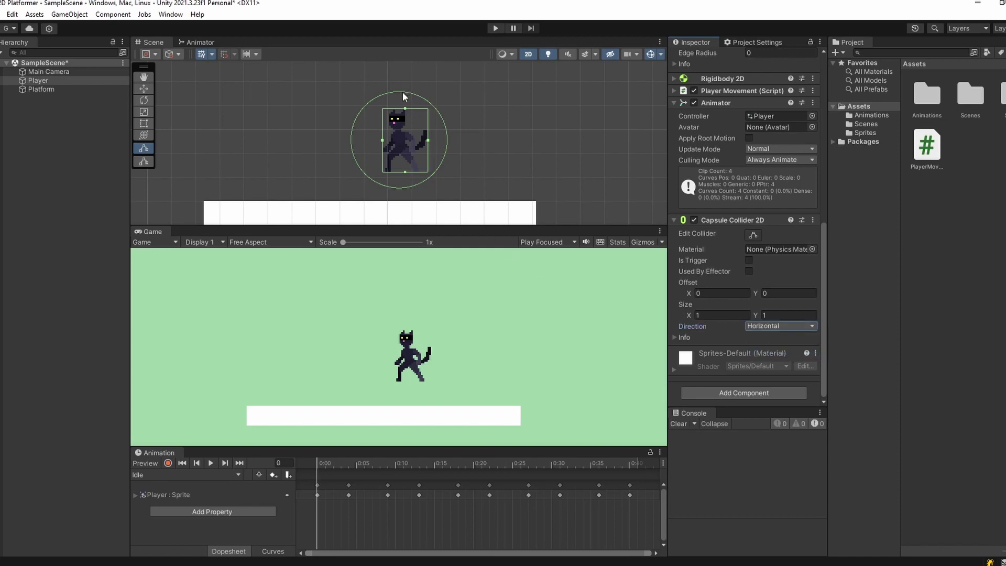
{"action": "left_click", "coordinate": [753, 234]}
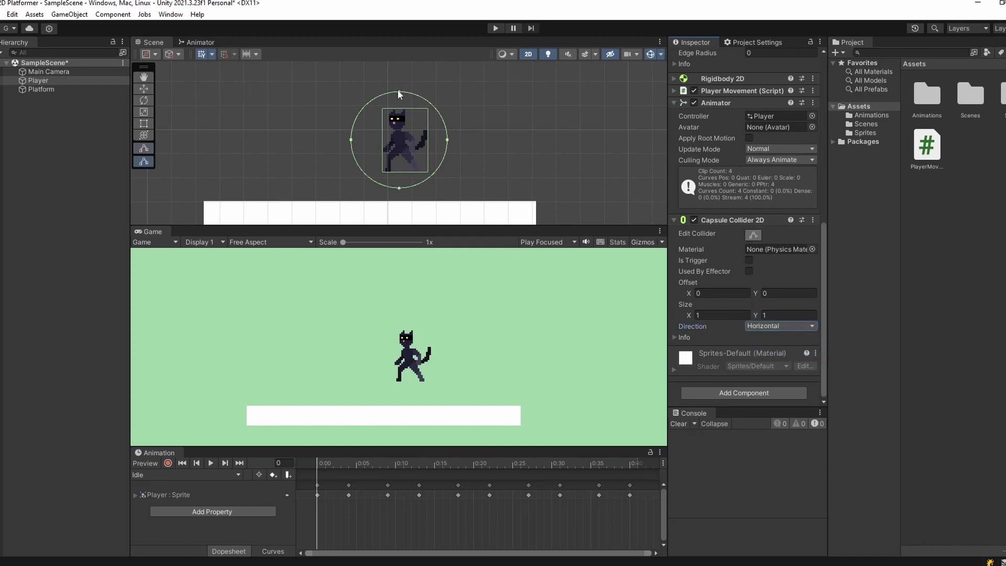
{"action": "left_click_drag", "start_coordinate": [398, 91], "coordinate": [371, 170]}
{"action": "left_click_drag", "start_coordinate": [447, 173], "coordinate": [438, 173]}
{"action": "key", "text": "t"}
{"action": "left_click", "coordinate": [747, 260]}
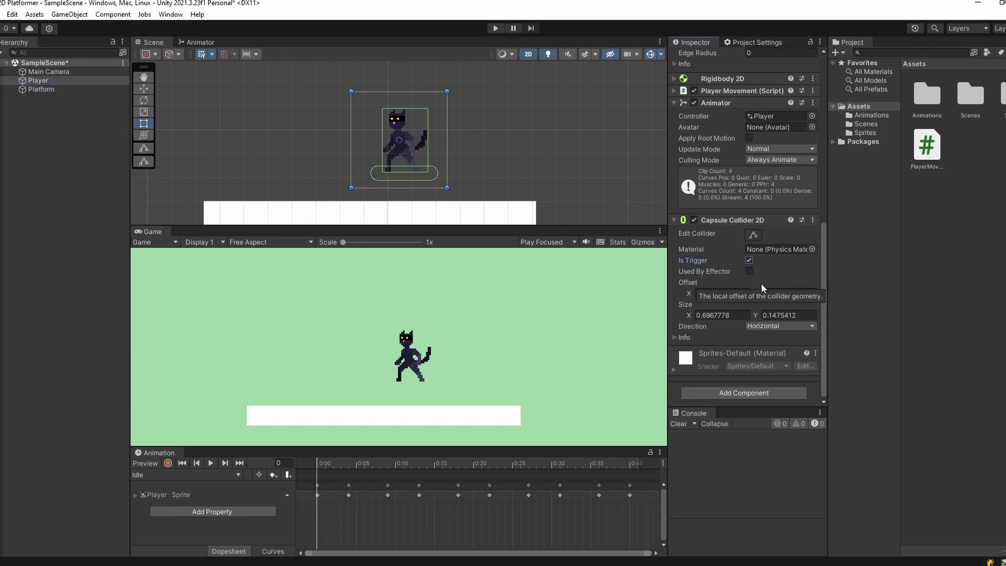
- Save the scene and open PlayerMovement.cs in the code editor
{"action": "key", "text": "ctrl+s"}
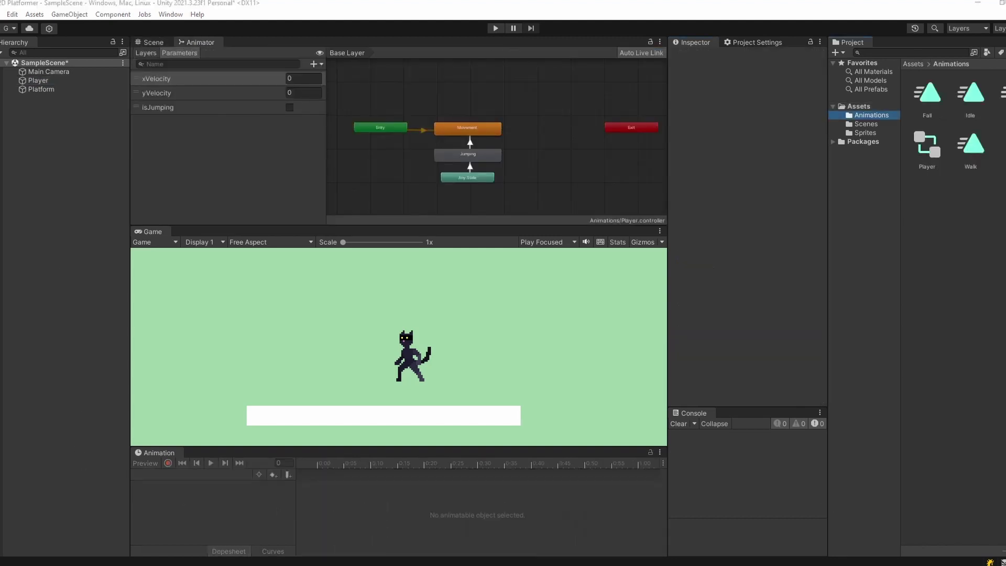
{"action": "left_click", "coordinate": [858, 106]}
{"action": "left_click", "coordinate": [926, 145]}
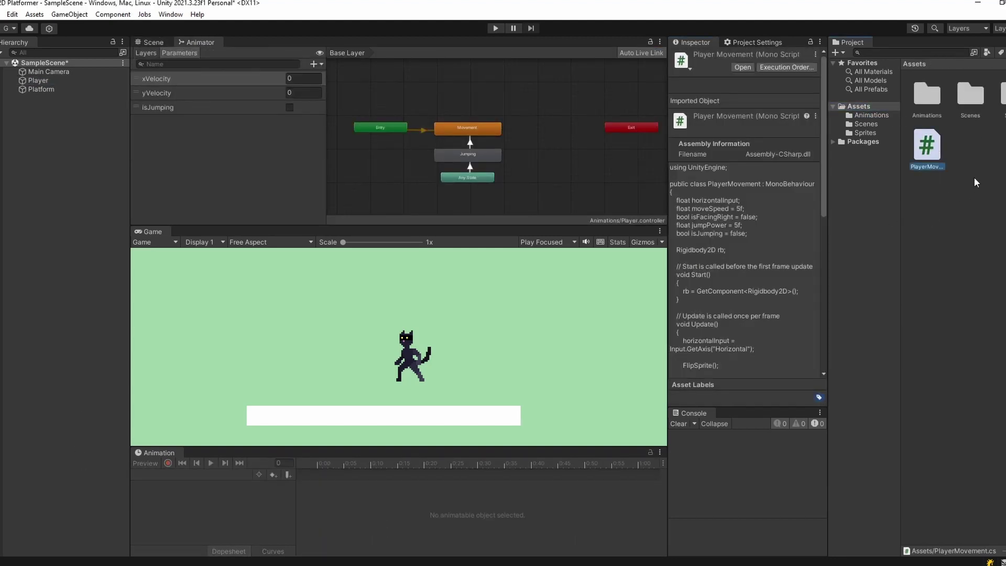
{"action": "double_click", "coordinate": [926, 146]}
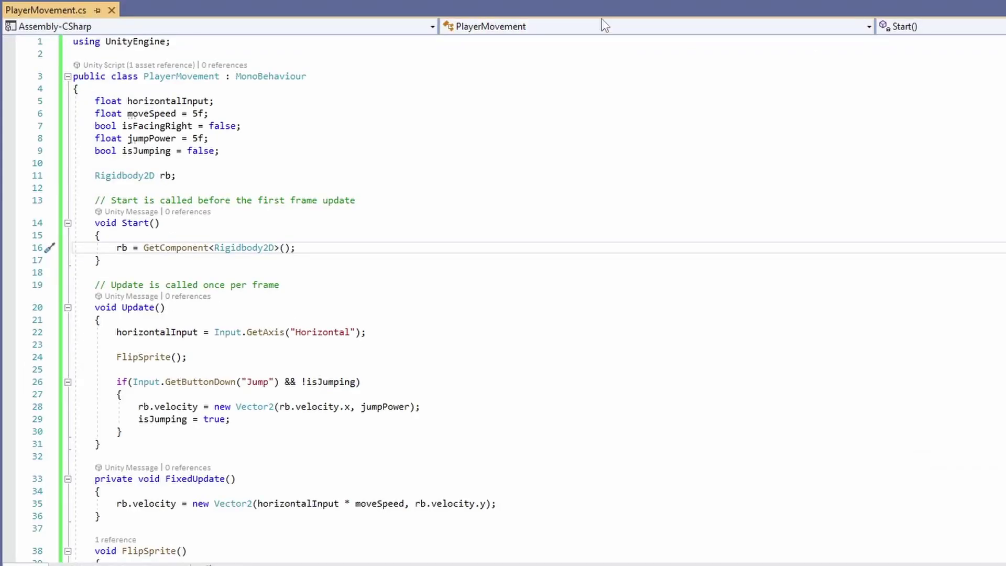
- Rename the isJumping field to isGrounded and make the jump check require isGrounded, dropping the '!'
{"action": "double_click", "coordinate": [146, 151]}
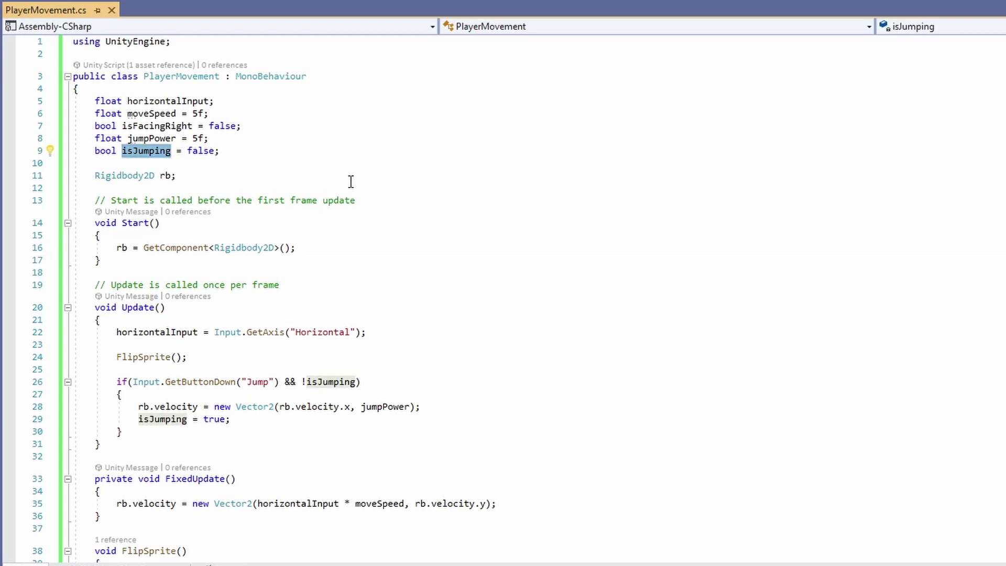
{"action": "type", "text": "isGrounded"}
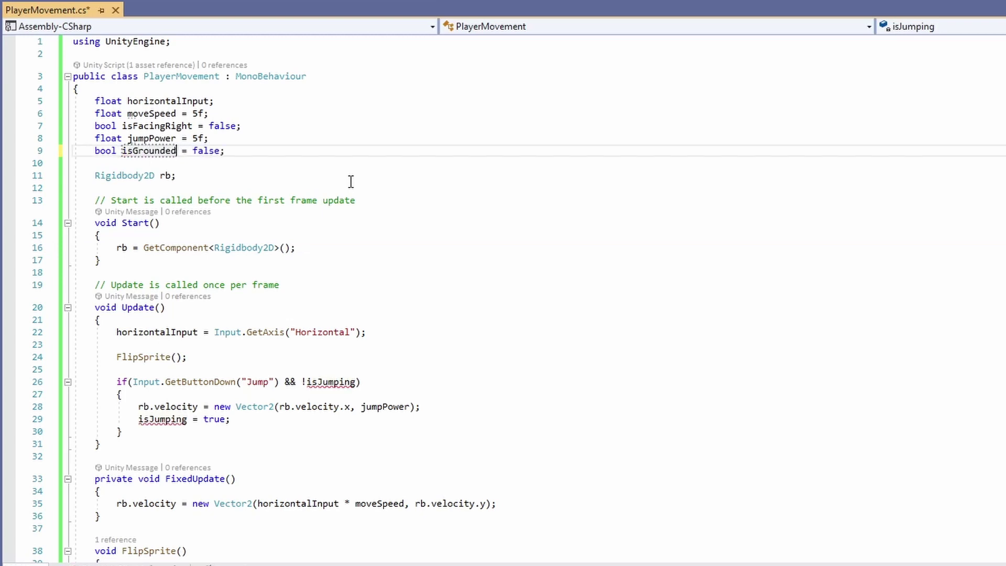
{"action": "double_click", "coordinate": [157, 151]}
{"action": "key", "text": "ctrl+c"}
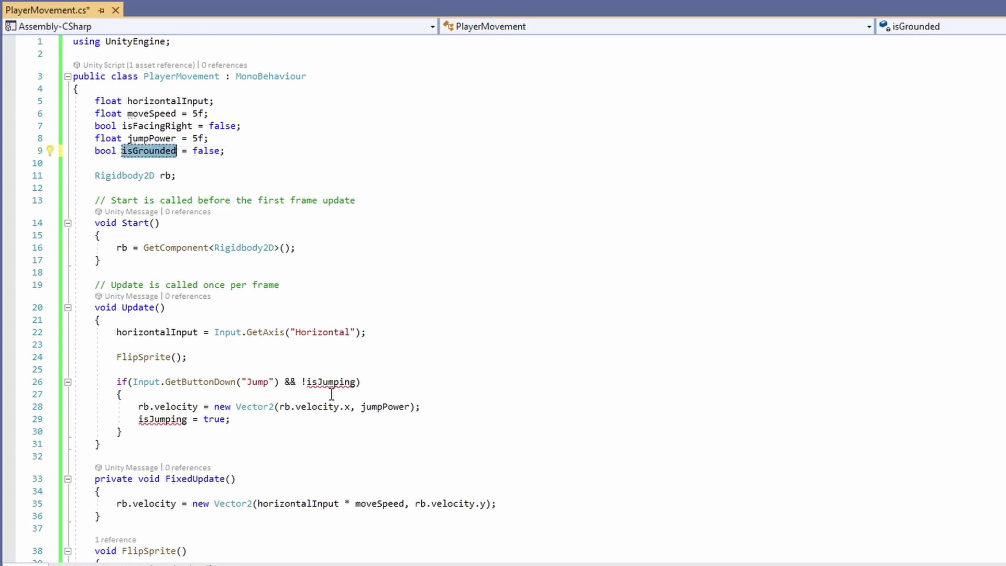
{"action": "double_click", "coordinate": [331, 382]}
{"action": "key", "text": "ctrl+v"}
{"action": "key", "text": "BackSpace"}
- Set isGrounded = false inside the jump block
{"action": "left_click", "coordinate": [471, 407]}
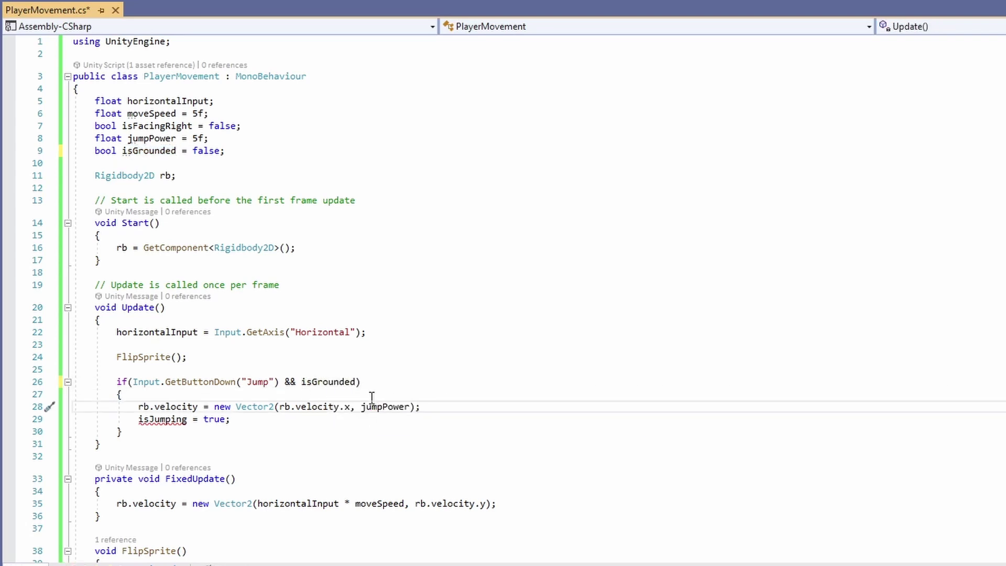
{"action": "double_click", "coordinate": [162, 419]}
{"action": "key", "text": "ctrl+v"}
{"action": "double_click", "coordinate": [215, 419]}
{"action": "type", "text": "false;"}
{"action": "left_click", "coordinate": [579, 357]}
- Set isGrounded = true in OnCollisionEnter2D and save the script
{"action": "scroll", "coordinate": [469, 382], "scroll_direction": "down", "scroll_amount": 5}
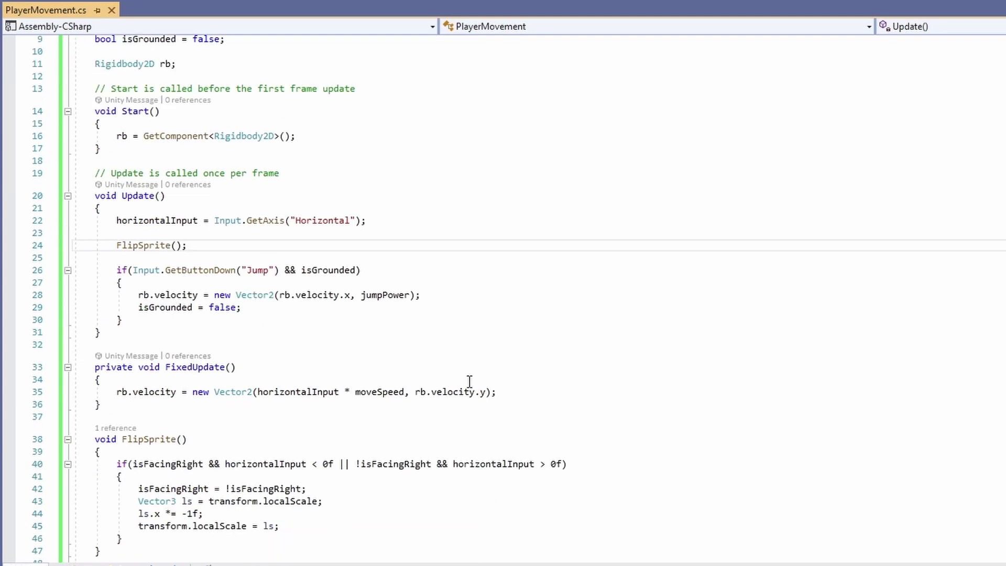
{"action": "double_click", "coordinate": [153, 499]}
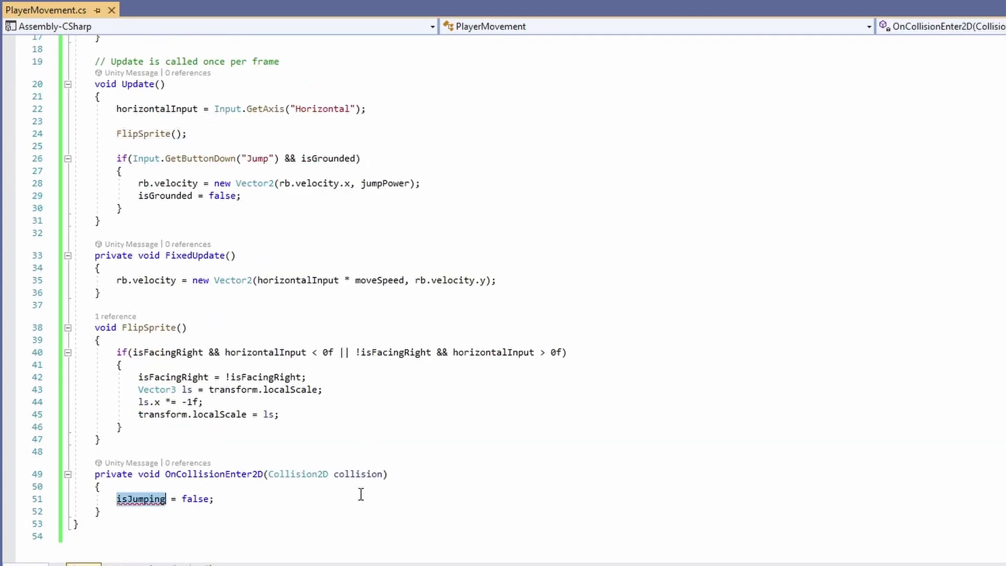
{"action": "key", "text": "ctrl+v"}
{"action": "double_click", "coordinate": [199, 500]}
{"action": "type", "text": "true"}
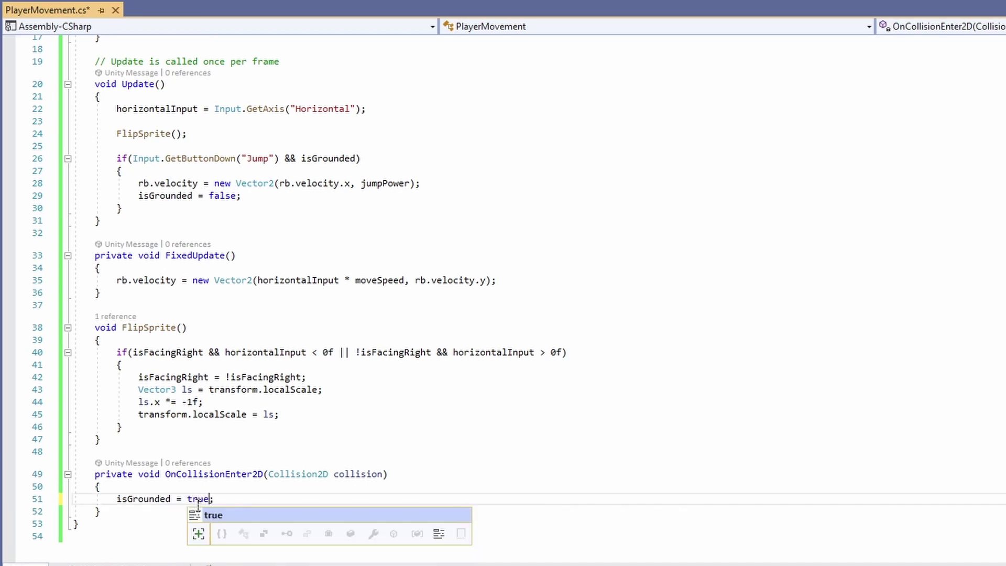
{"action": "key", "text": "ctrl+s"}
- Add an empty OnTriggerEnter2D method below OnCollisionEnter2D and cut the isGrounded = true line
{"action": "key", "text": "ctrl+End"}
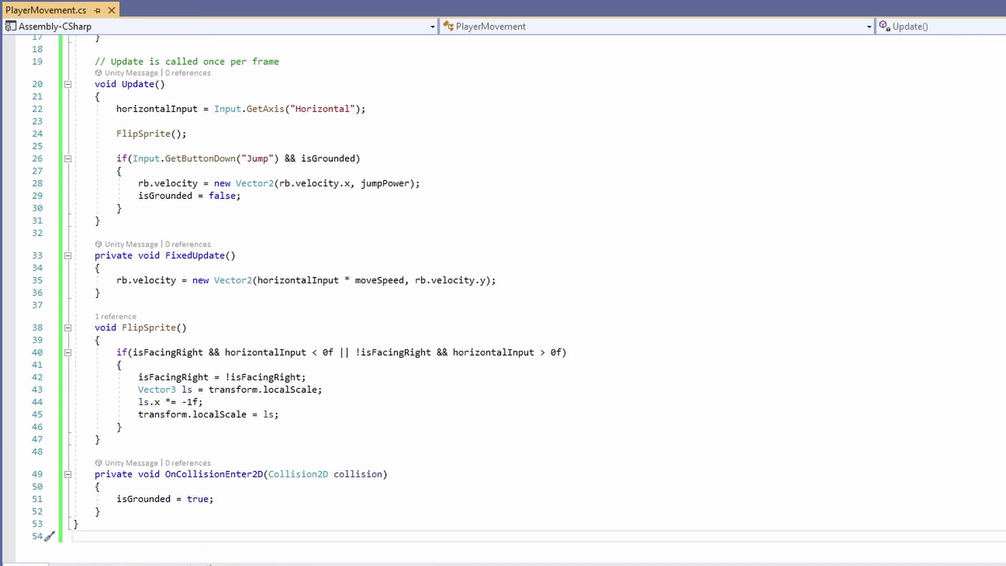
{"action": "left_click", "coordinate": [208, 512]}
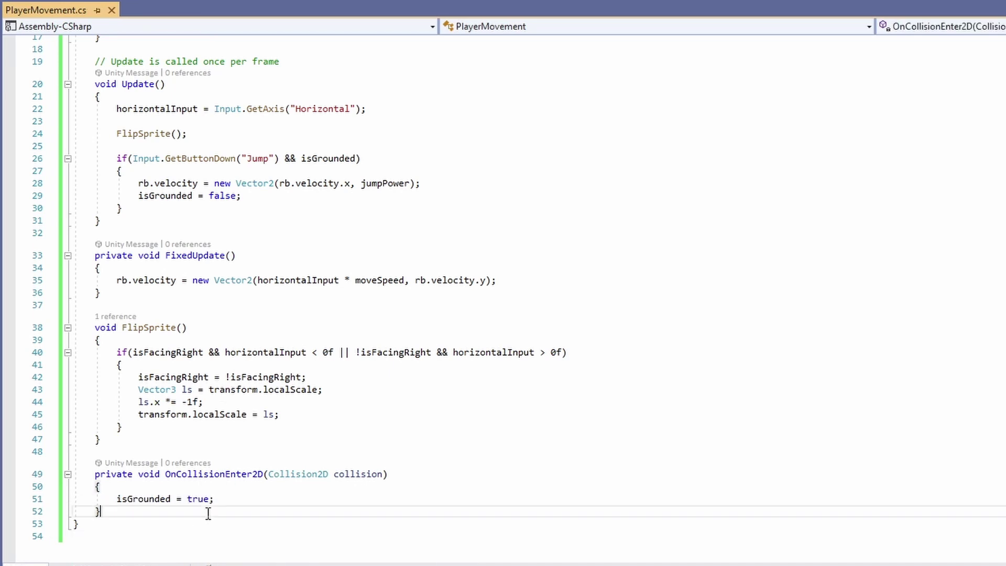
{"action": "double_click", "coordinate": [209, 474]}
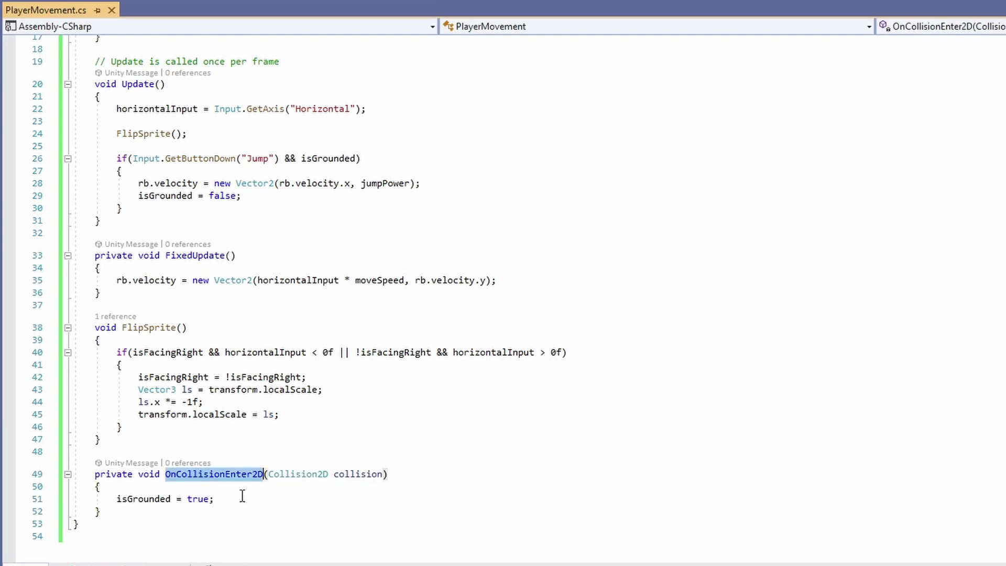
{"action": "left_click", "coordinate": [309, 501]}
{"action": "left_click", "coordinate": [301, 508]}
{"action": "key", "text": "Return"}
{"action": "key", "text": "Return"}
{"action": "type", "text": "ontrigg"}
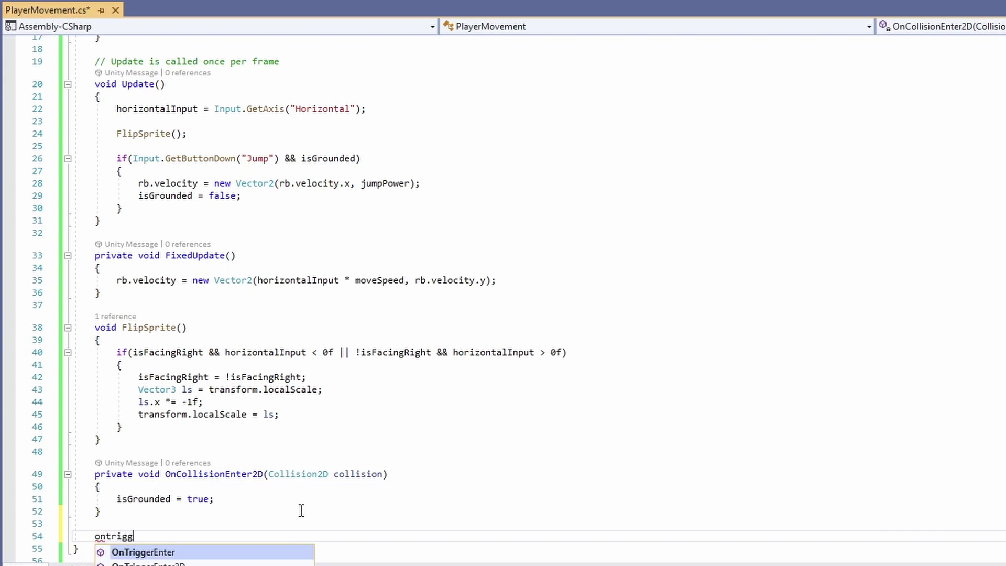
{"action": "key", "text": "Down"}
{"action": "key", "text": "Tab"}
{"action": "left_click_drag", "start_coordinate": [215, 456], "coordinate": [40, 411]}
{"action": "key", "text": "ctrl+x"}
- Move isGrounded = true into OnTriggerEnter2D, delete the empty OnCollisionEnter2D, and save
{"action": "left_click", "coordinate": [153, 528]}
{"action": "key", "text": "ctrl+v"}
{"action": "key", "text": "Delete"}
{"action": "key", "text": "Delete"}
{"action": "key", "text": "ctrl+s"}
- Declare an 'Animator animator;' field and assign it with GetComponent<Animator>() in Start
{"action": "scroll", "coordinate": [630, 467], "scroll_direction": "up", "scroll_amount": 7}
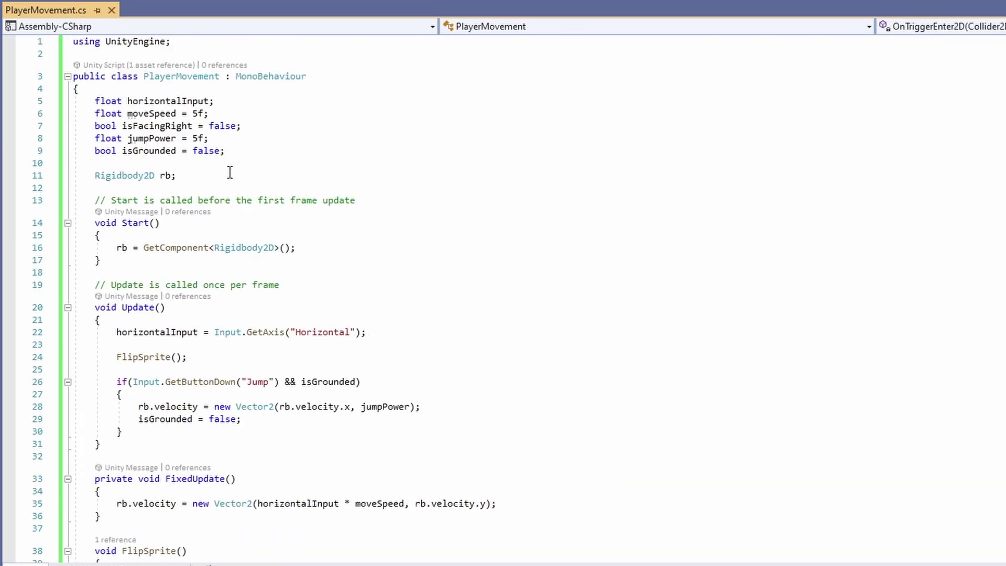
{"action": "left_click", "coordinate": [210, 172]}
{"action": "key", "text": "Return"}
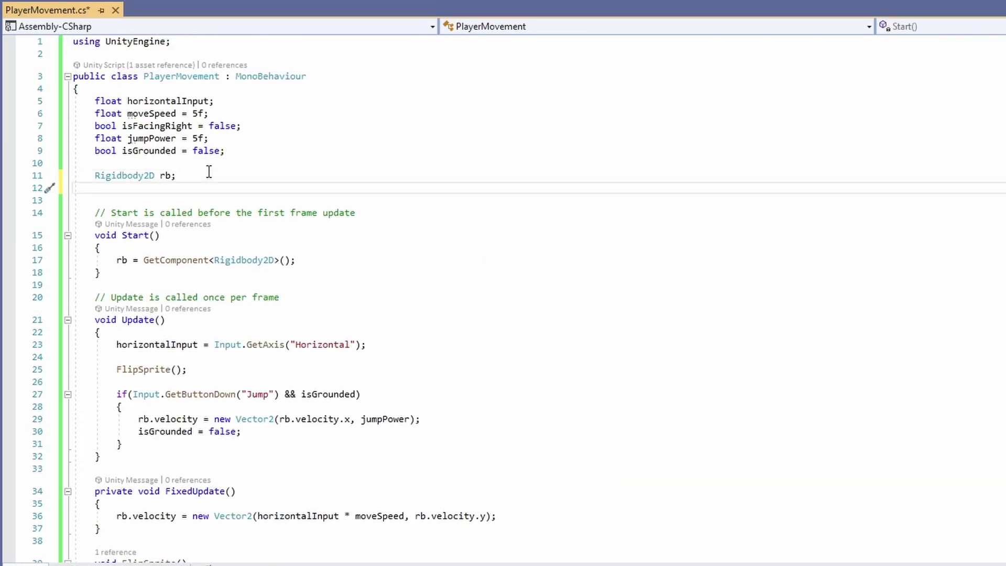
{"action": "type", "text": "Anima"}
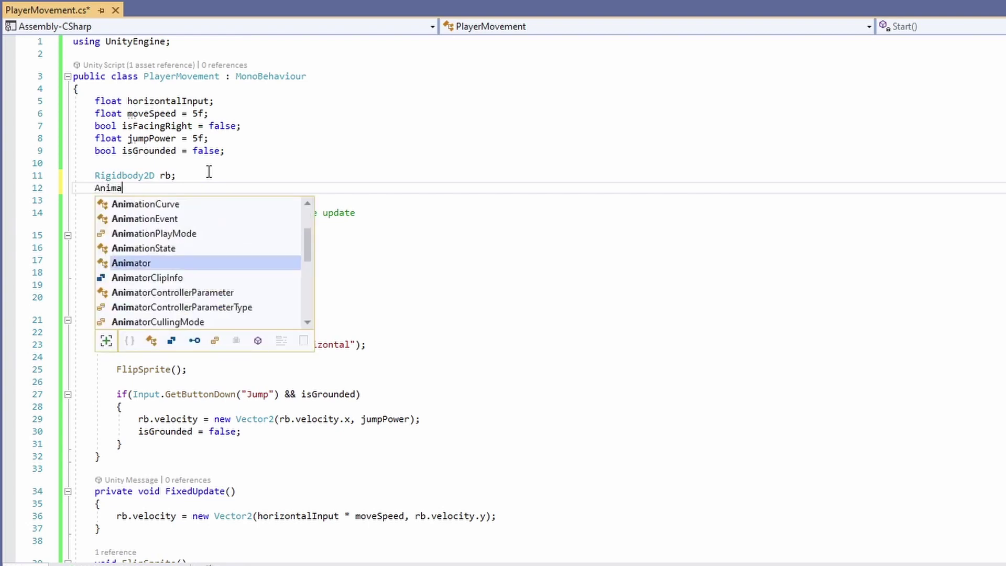
{"action": "type", "text": "tor animator"}
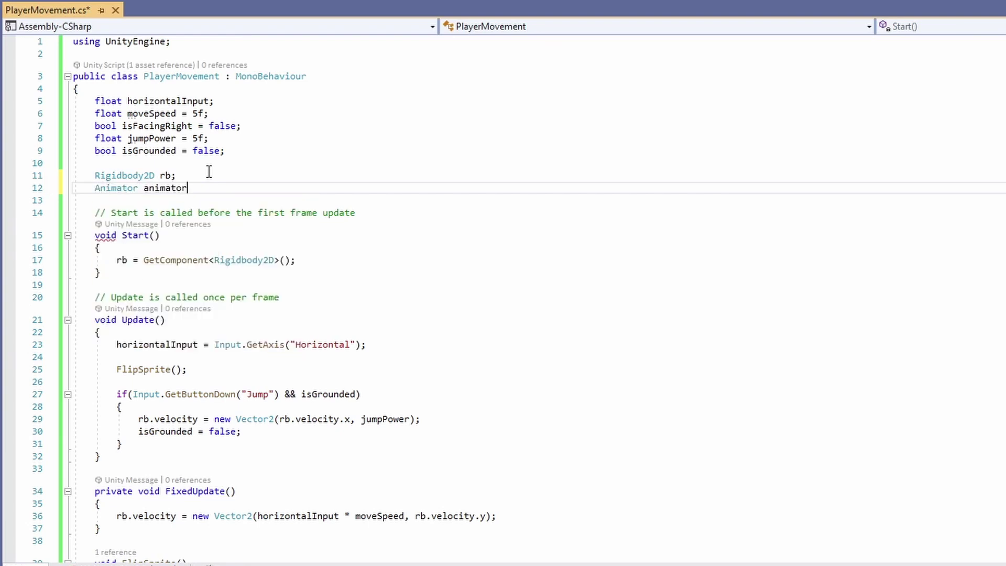
{"action": "type", "text": ";"}
{"action": "left_click", "coordinate": [345, 260]}
{"action": "key", "text": "Return"}
{"action": "type", "text": "animator "}
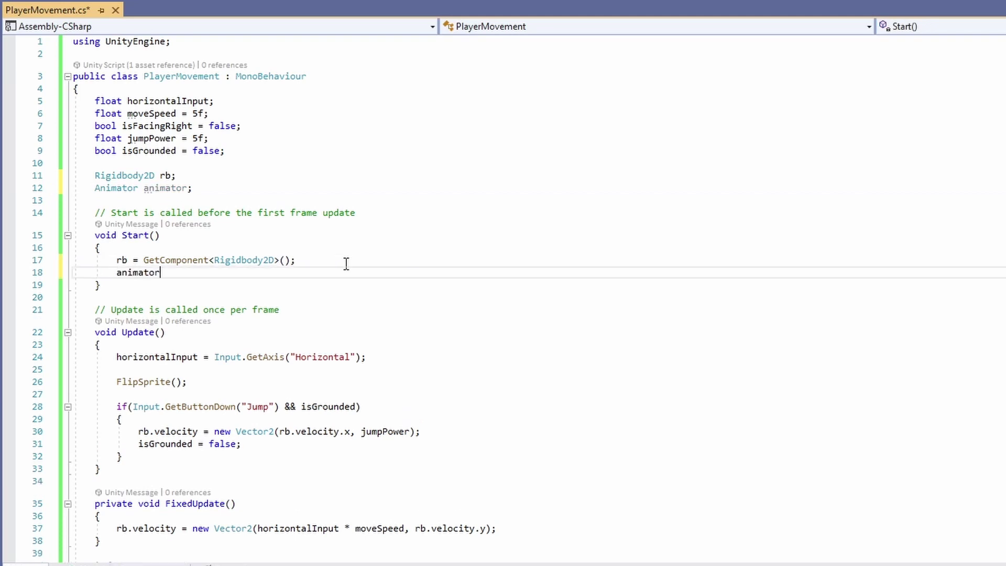
{"action": "type", "text": "= GetC"}
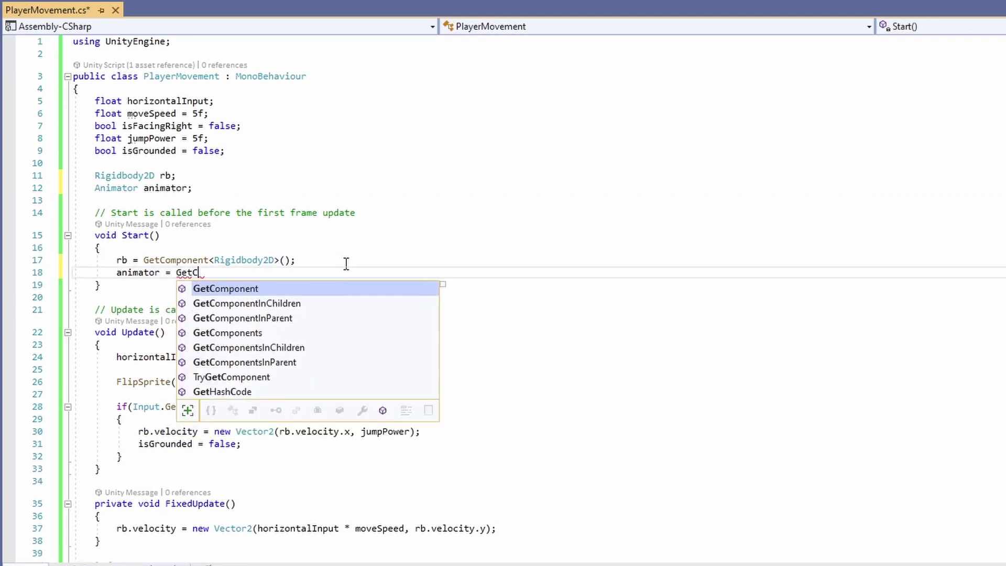
{"action": "type", "text": "omponent<>"}
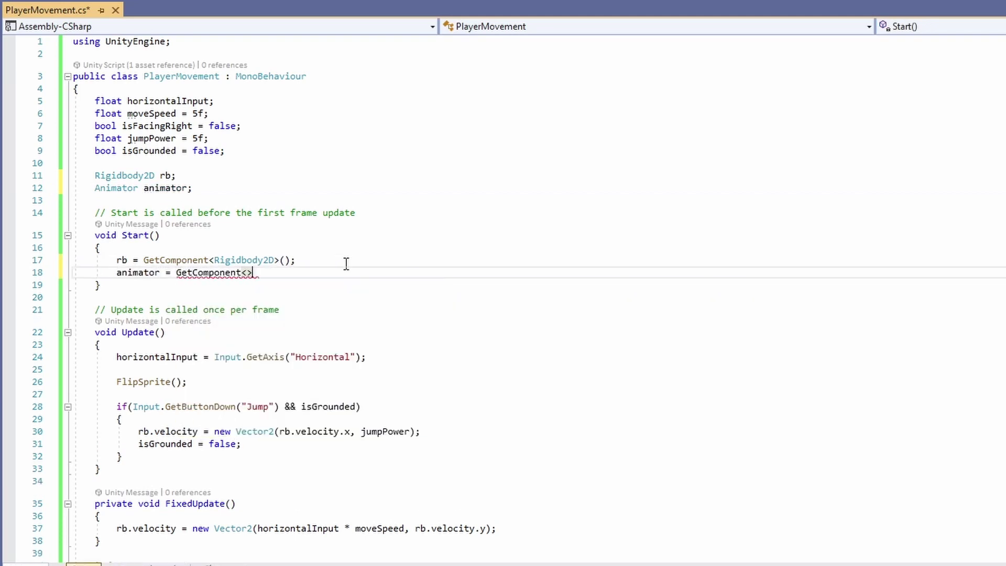
{"action": "key", "text": "Left"}
{"action": "type", "text": "Animator"}
{"action": "key", "text": "End"}
{"action": "type", "text": "();"}
- Add animator.SetBool("isJumping", !isGrounded); in the jump block and save the script
{"action": "scroll", "coordinate": [308, 407], "scroll_direction": "down", "scroll_amount": 1}
{"action": "left_click", "coordinate": [308, 408]}
{"action": "key", "text": "Return"}
{"action": "type", "text": "ani"}
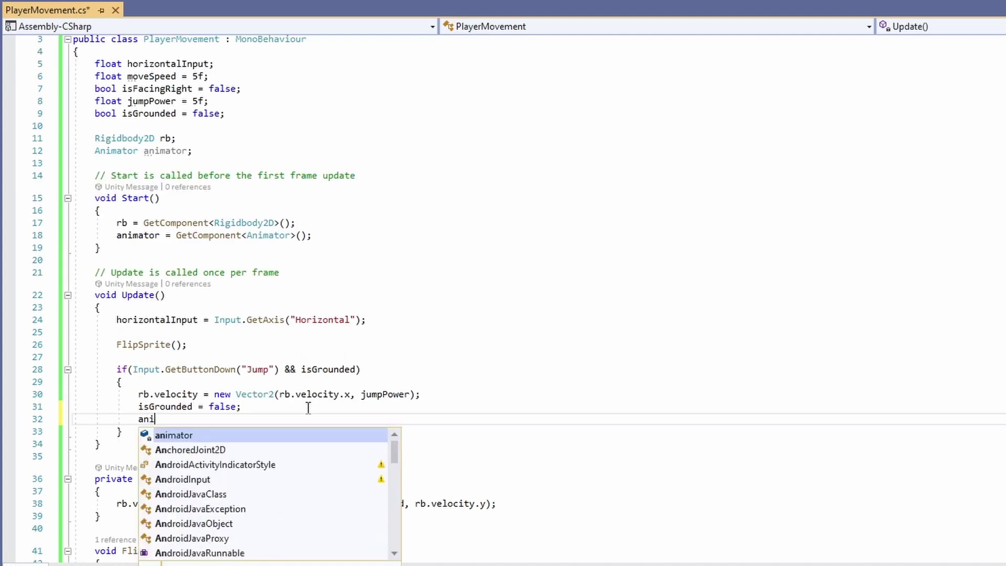
{"action": "type", "text": "mator.Set"}
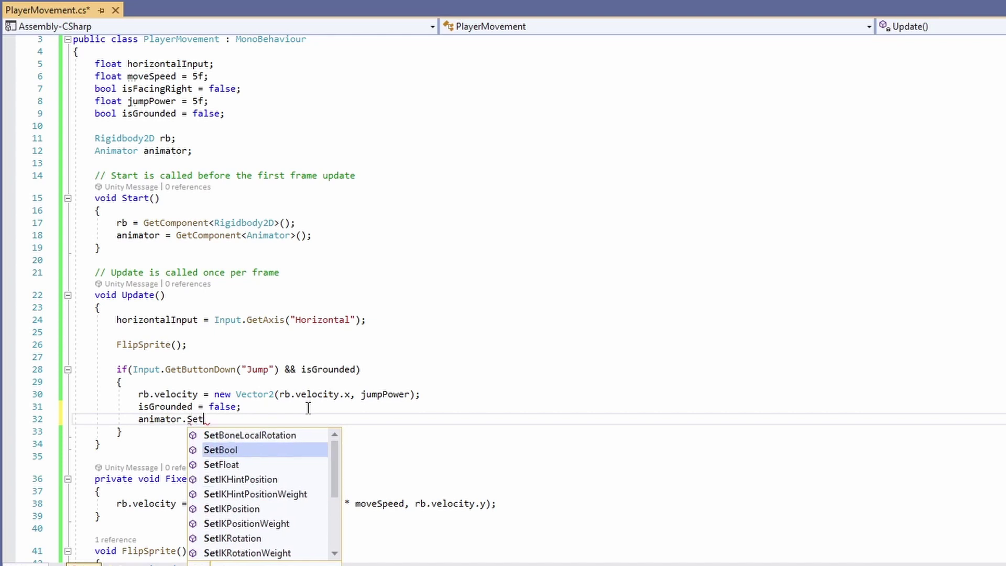
{"action": "key", "text": "Tab"}
{"action": "type", "text": "("}
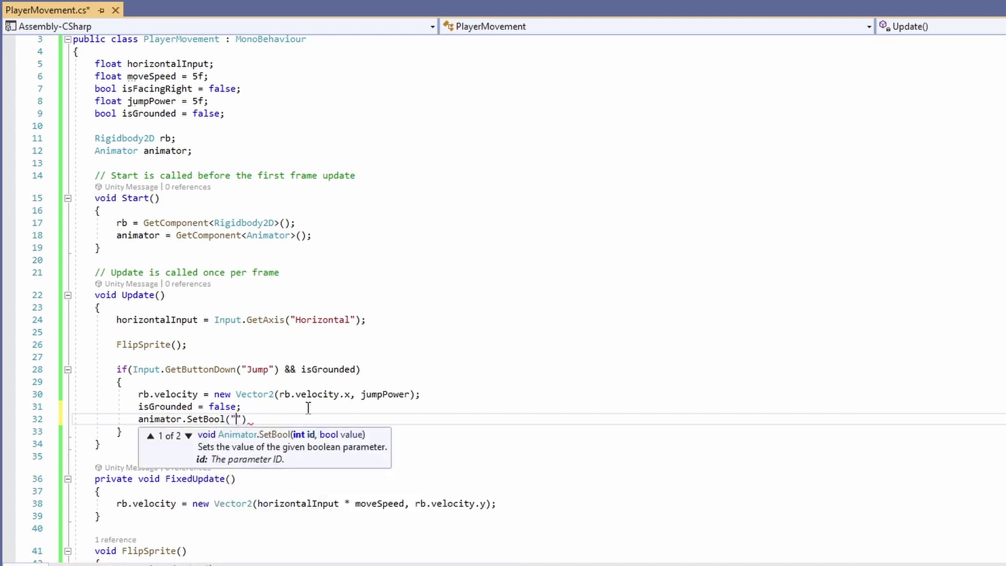
{"action": "type", "text": "\"isJumping\", "}
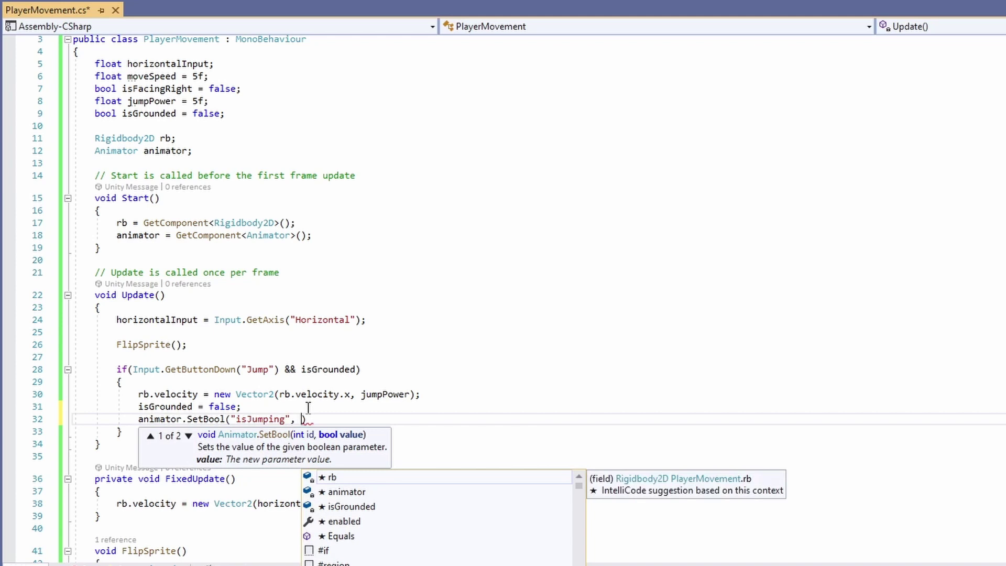
{"action": "type", "text": "!isGroun"}
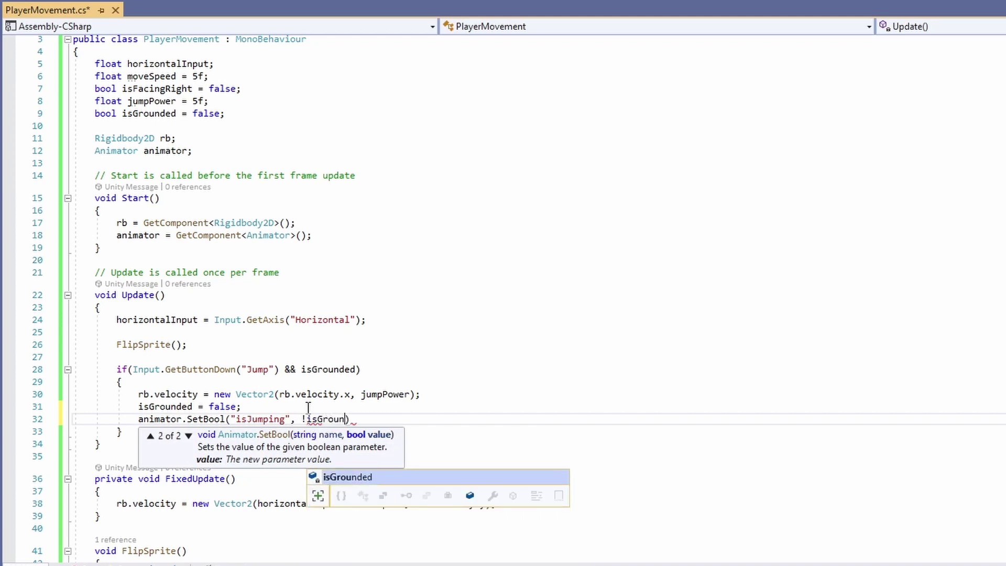
{"action": "type", "text": "ded);"}
{"action": "key", "text": "ctrl+s"}
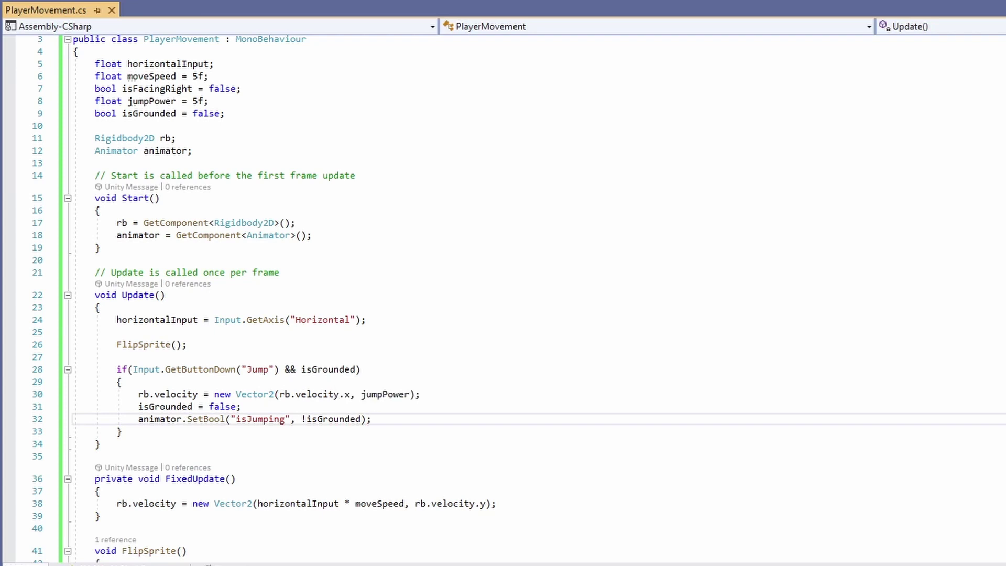
- In FixedUpdate add animator.SetFloat("xVelocity", Math.Abs(rb.velocity.x)); and add 'using System;' so Math resolves
{"action": "scroll", "coordinate": [707, 478], "scroll_direction": "down", "scroll_amount": 2}
{"action": "left_click", "coordinate": [583, 428]}
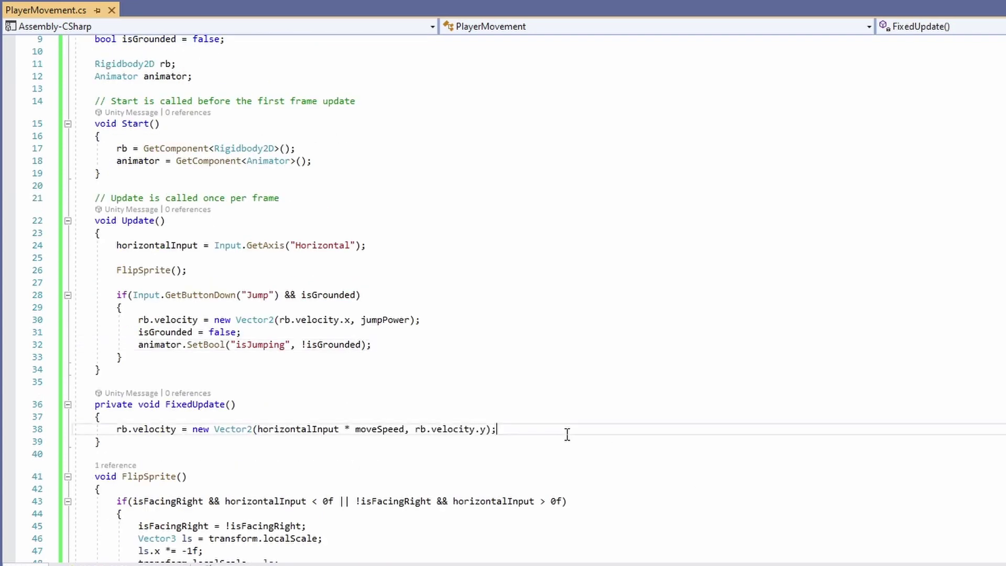
{"action": "key", "text": "Return"}
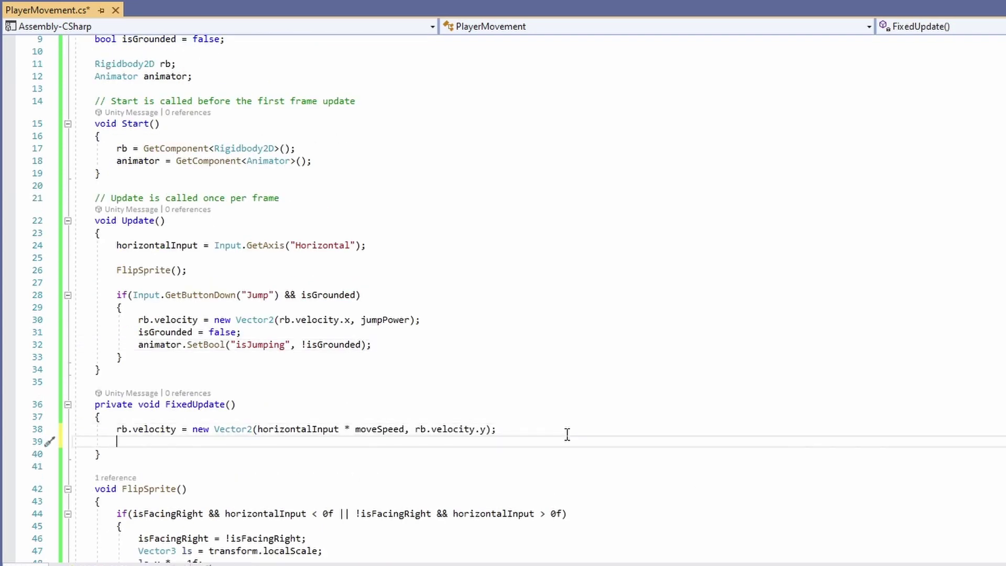
{"action": "type", "text": "ani"}
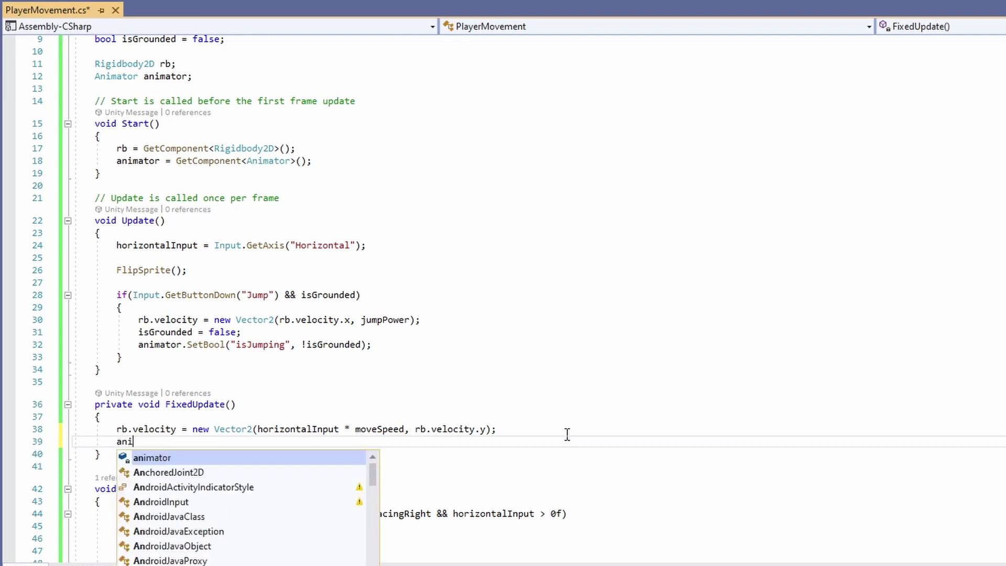
{"action": "type", "text": "mator.S"}
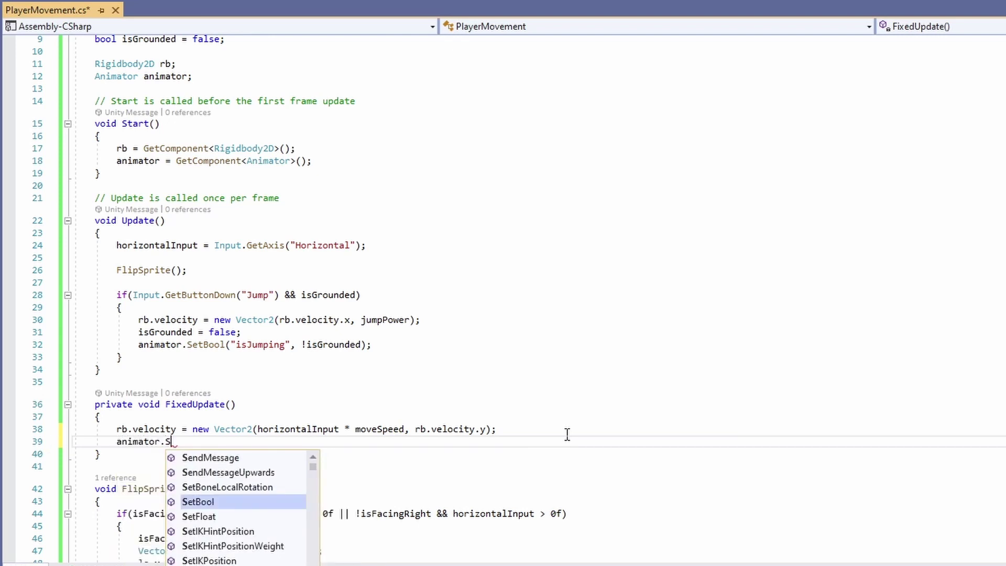
{"action": "type", "text": "etFlo"}
{"action": "key", "text": "Tab"}
{"action": "type", "text": "(\"xVelocity\""}
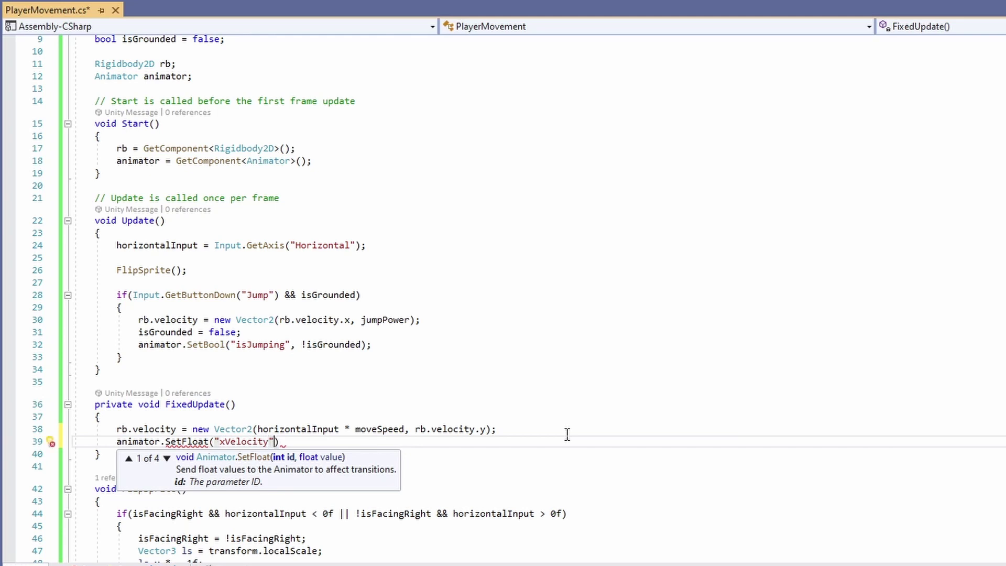
{"action": "type", "text": ", "}
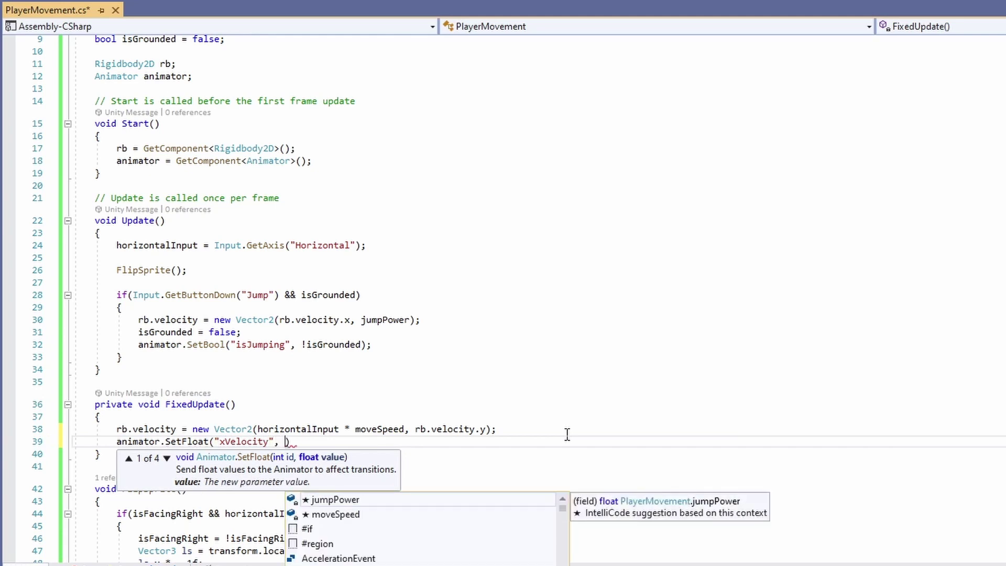
{"action": "type", "text": "<ath"}
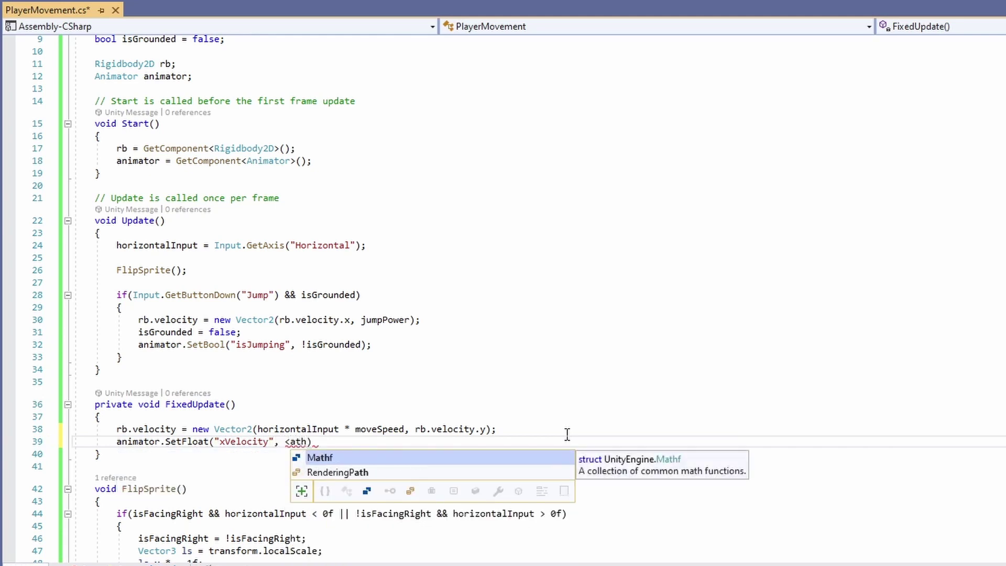
{"action": "key", "text": "BackSpace"}
{"action": "key", "text": "BackSpace"}
{"action": "key", "text": "BackSpace"}
{"action": "key", "text": "BackSpace"}
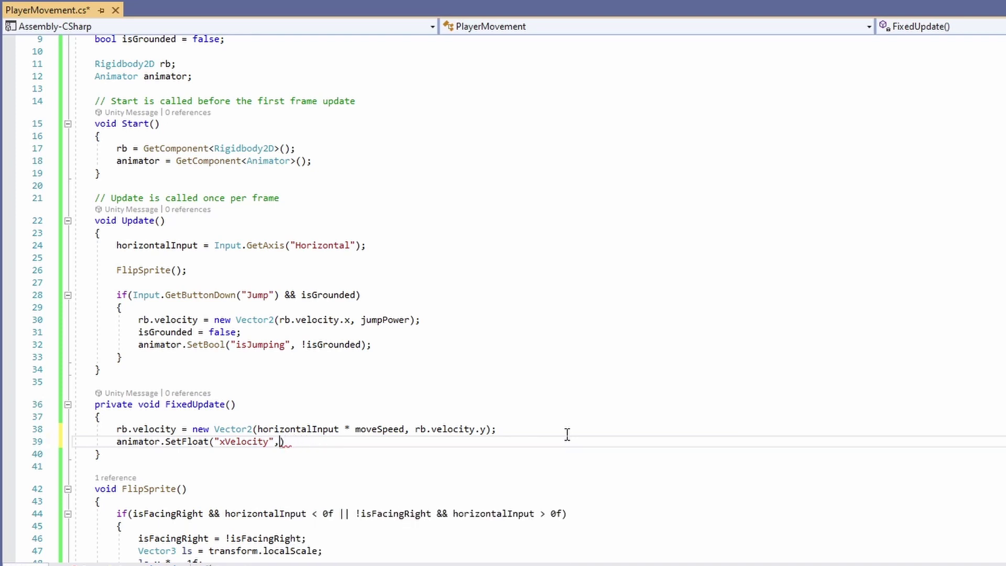
{"action": "type", "text": "rb."}
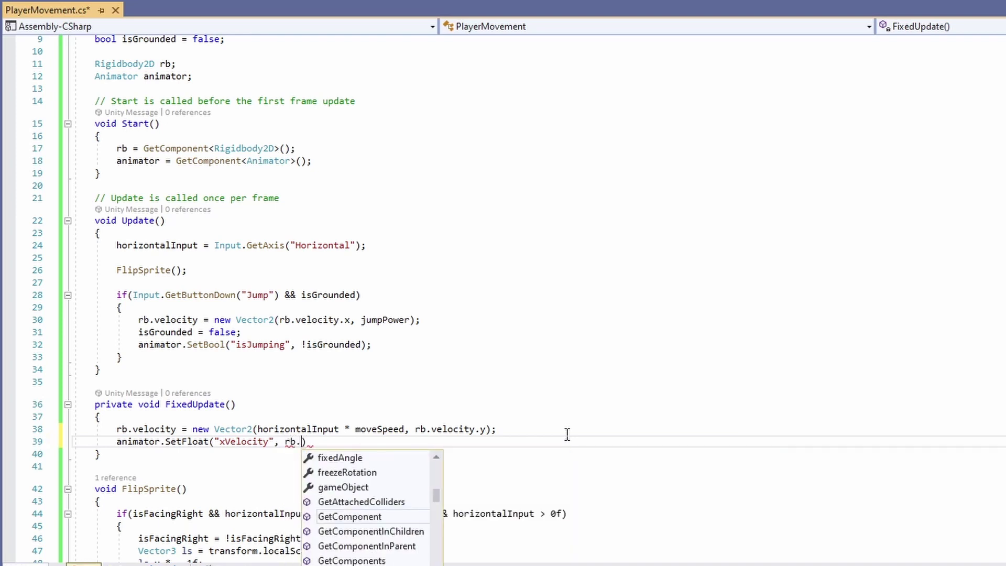
{"action": "type", "text": "velocity.c"}
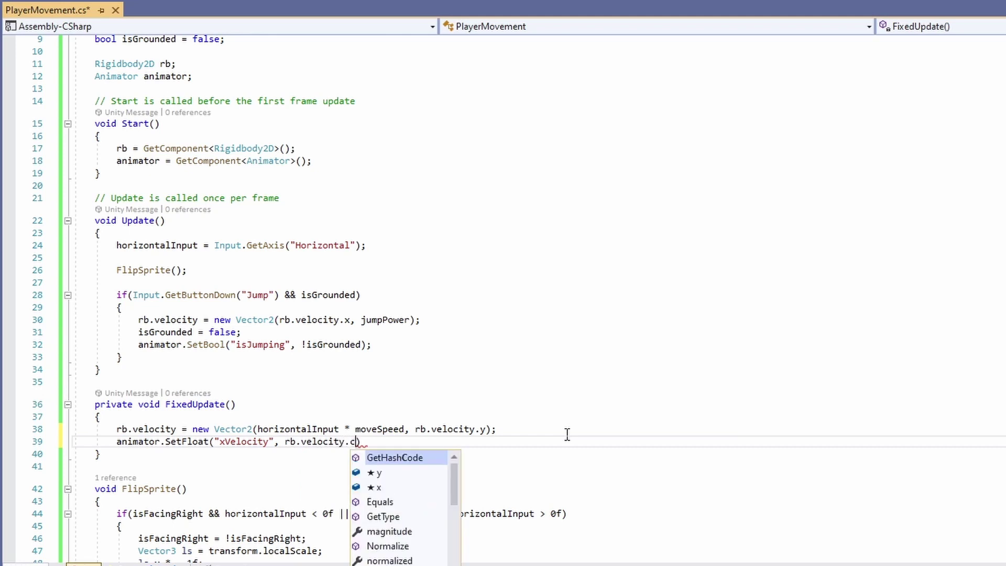
{"action": "key", "text": "BackSpace"}
{"action": "type", "text": "x);"}
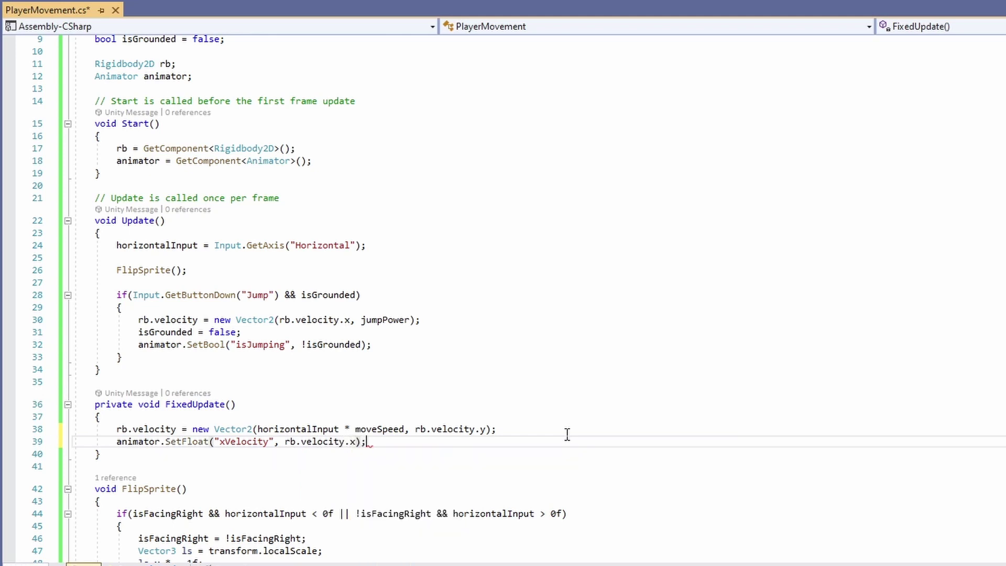
{"action": "type", "text": "Math."}
{"action": "type", "text": "Abs("}
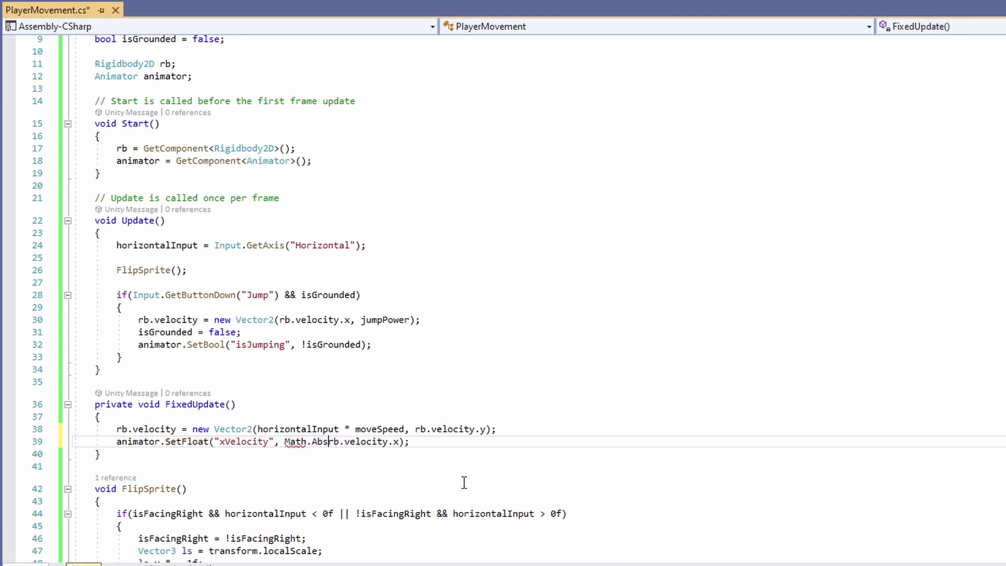
{"action": "key", "text": "Right"}
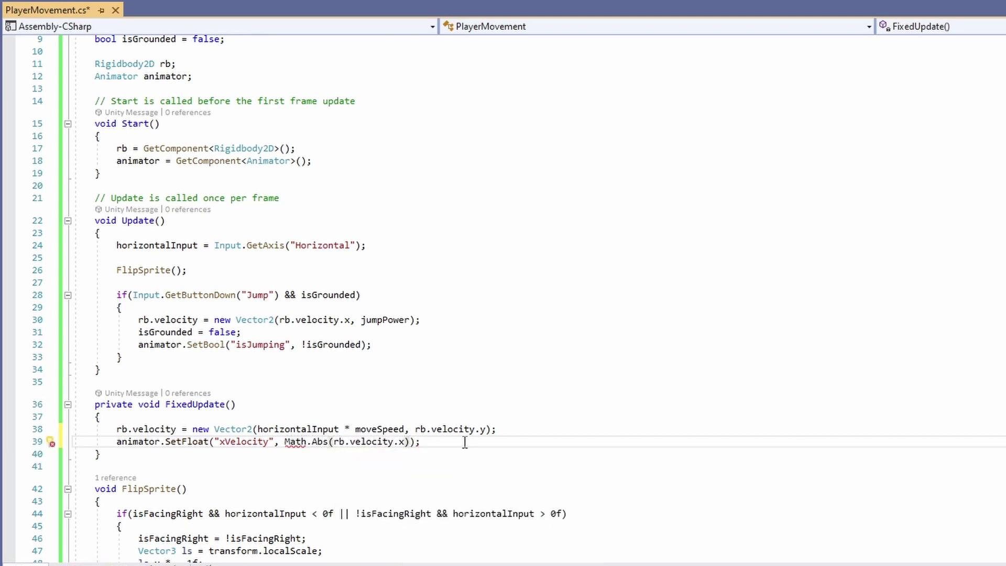
{"action": "left_click", "coordinate": [325, 481]}
{"action": "left_click", "coordinate": [329, 476]}
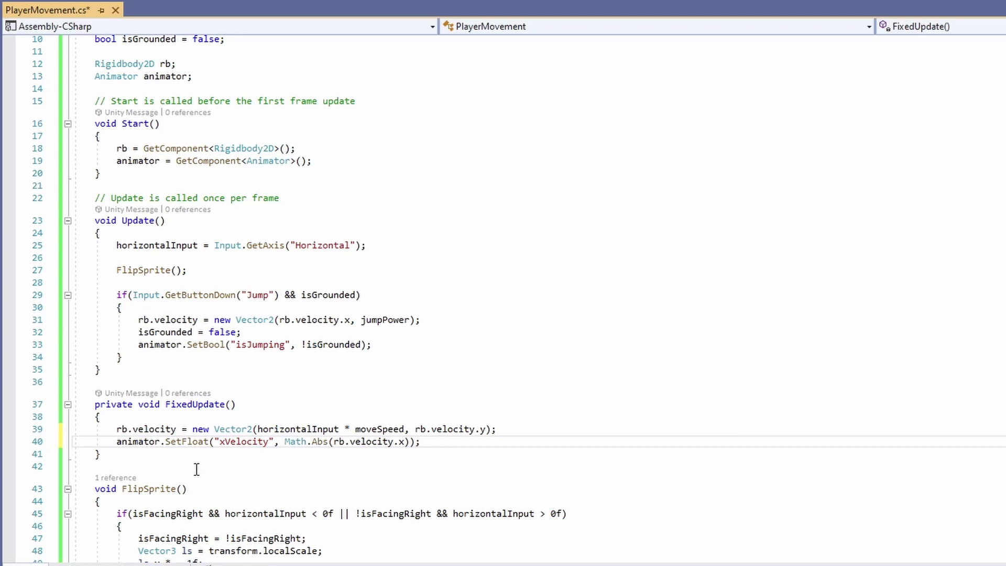
- Duplicate the xVelocity line into animator.SetFloat("yVelocity", rb.velocity.y); and save
{"action": "key", "text": "ctrl+d"}
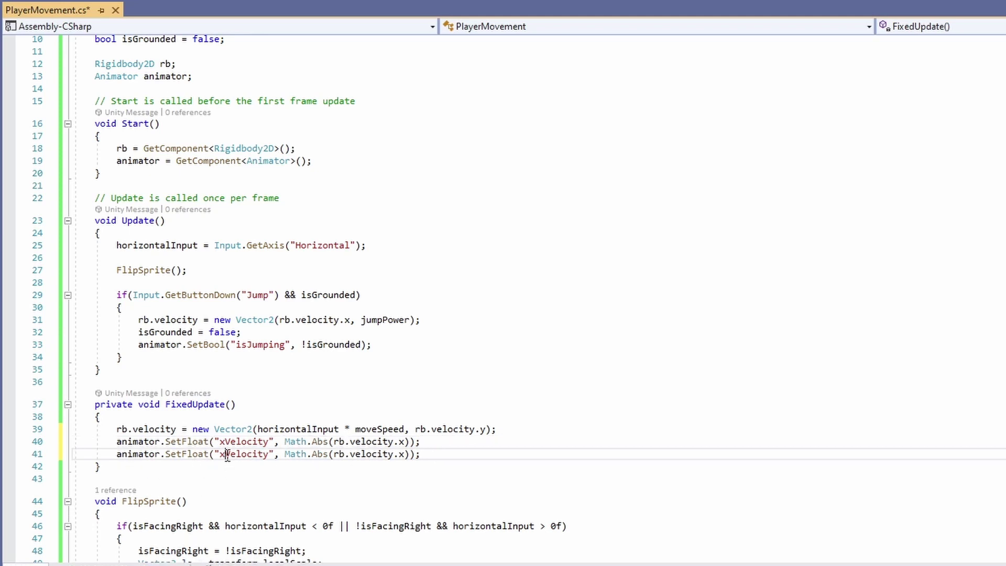
{"action": "key", "text": "BackSpace"}
{"action": "type", "text": "y"}
{"action": "left_click", "coordinate": [334, 454]}
{"action": "key", "text": "shift+Left"}
{"action": "key", "text": "shift+Left"}
{"action": "key", "text": "shift+Left"}
{"action": "key", "text": "shift+Left"}
{"action": "key", "text": "shift+Left"}
{"action": "key", "text": "shift+Left"}
{"action": "key", "text": "shift+Left"}
{"action": "key", "text": "shift+Left"}
{"action": "key", "text": "shift+Left"}
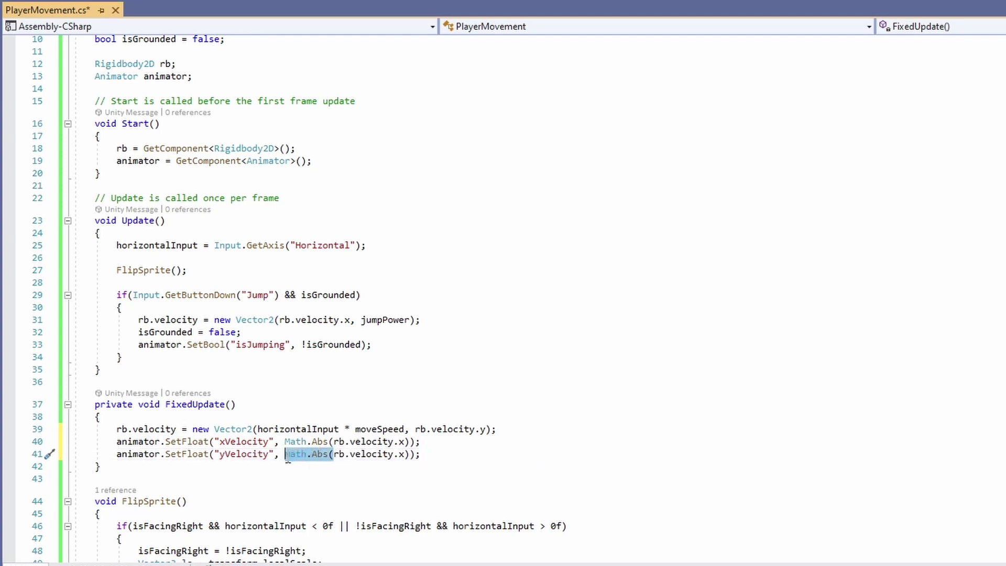
{"action": "key", "text": "Delete"}
{"action": "left_click", "coordinate": [355, 454]}
{"action": "key", "text": "Delete"}
{"action": "key", "text": "BackSpace"}
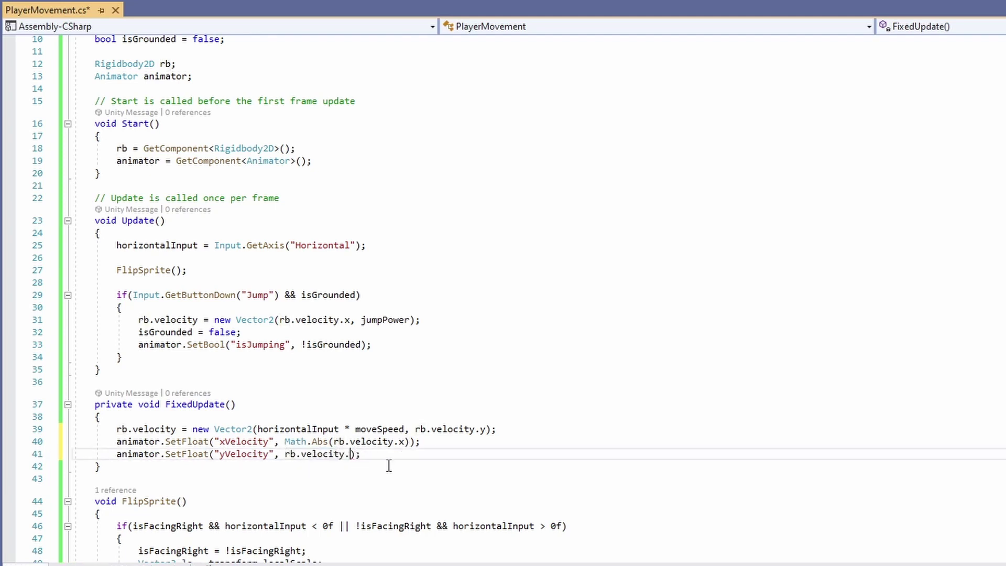
{"action": "type", "text": "y"}
{"action": "key", "text": "ctrl+s"}
- Copy the isJumping SetBool statement into OnTriggerEnter2D after isGrounded = true
{"action": "scroll", "coordinate": [666, 350], "scroll_direction": "down", "scroll_amount": 6}
{"action": "scroll", "coordinate": [664, 379], "scroll_direction": "up", "scroll_amount": 1}
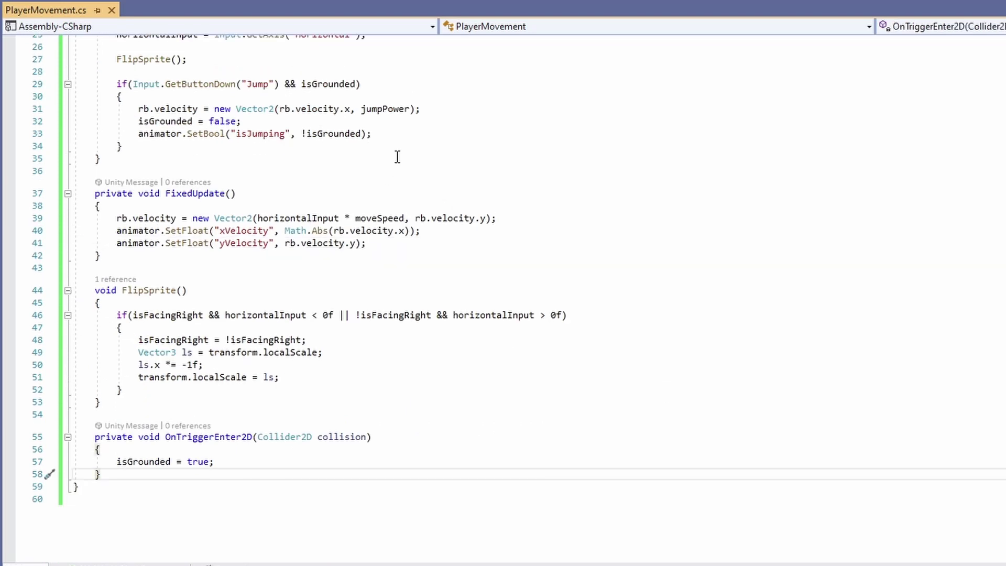
{"action": "left_click", "coordinate": [373, 133]}
{"action": "left_click_drag", "start_coordinate": [373, 134], "coordinate": [138, 134]}
{"action": "key", "text": "ctrl+c"}
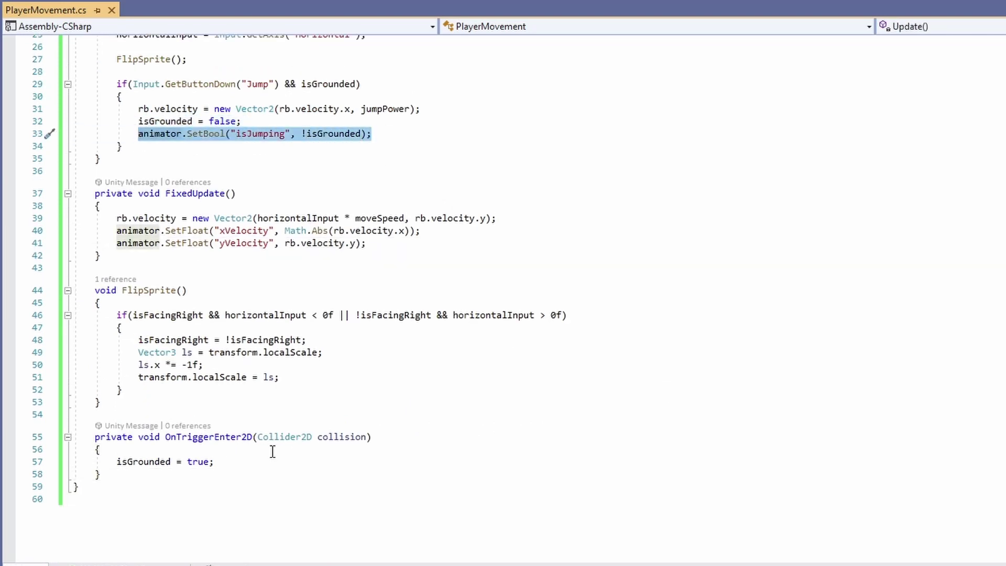
{"action": "left_click", "coordinate": [251, 461]}
{"action": "key", "text": "Return"}
{"action": "key", "text": "ctrl+v"}
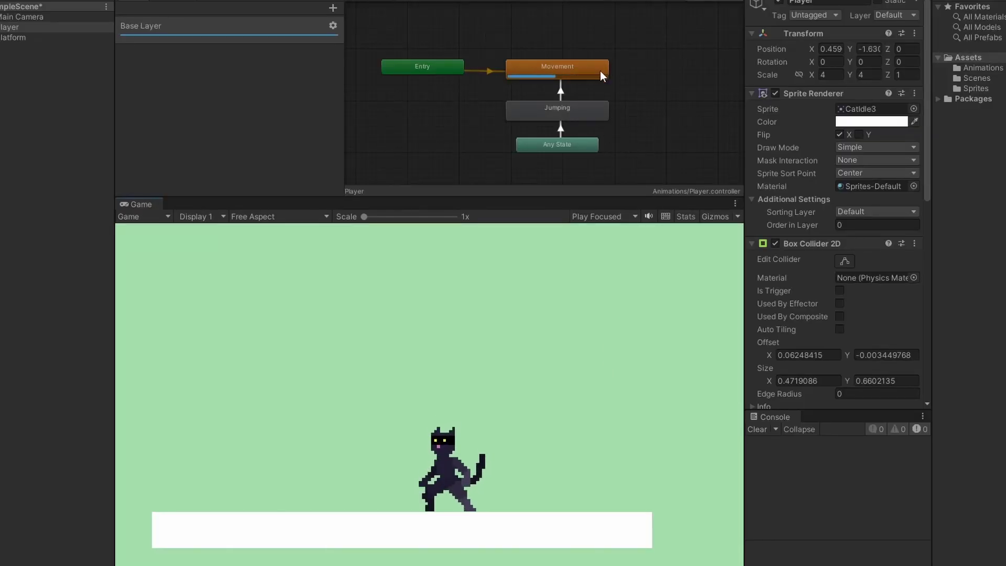
- Open the Movement blend tree, walk the cat left and right, and jump a few times
{"action": "double_click", "coordinate": [600, 72]}
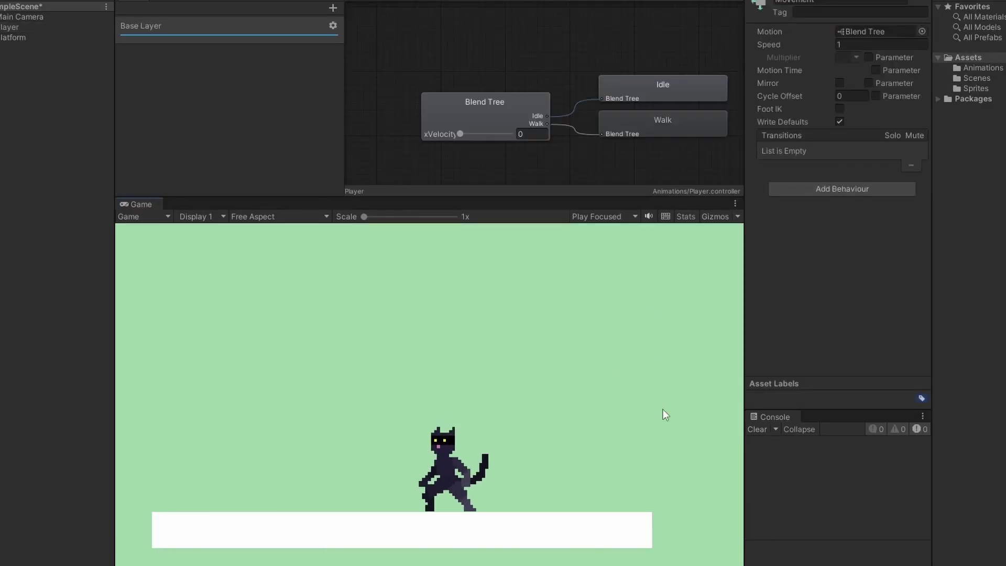
{"action": "key", "text": "a"}
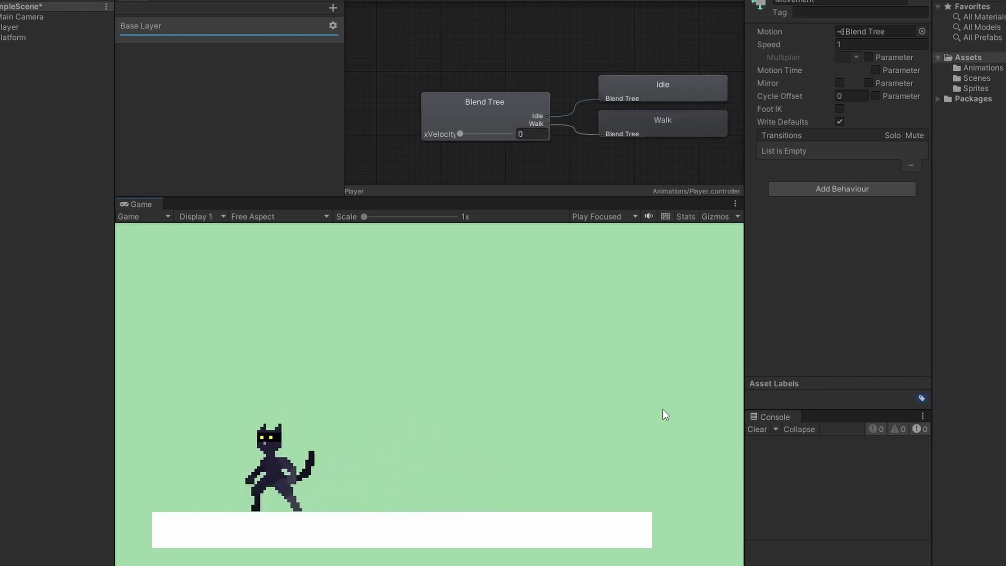
{"action": "key", "text": "d"}
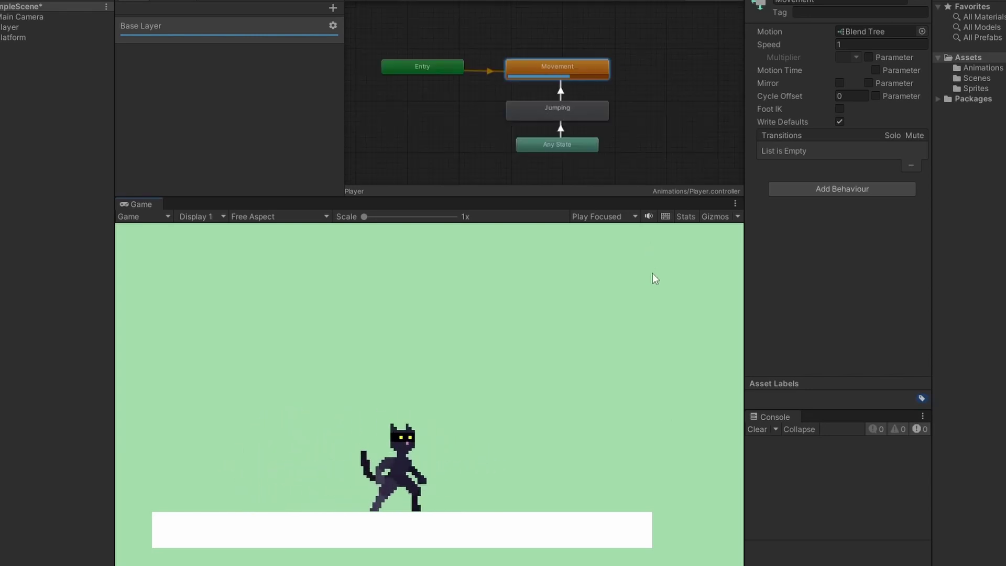
{"action": "key", "text": "space"}
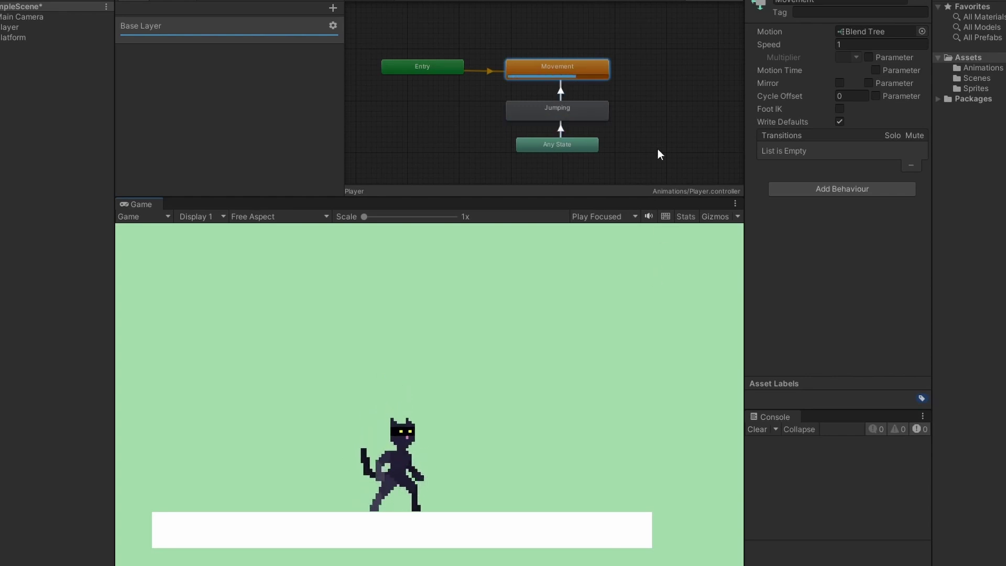
{"action": "key", "text": "space"}
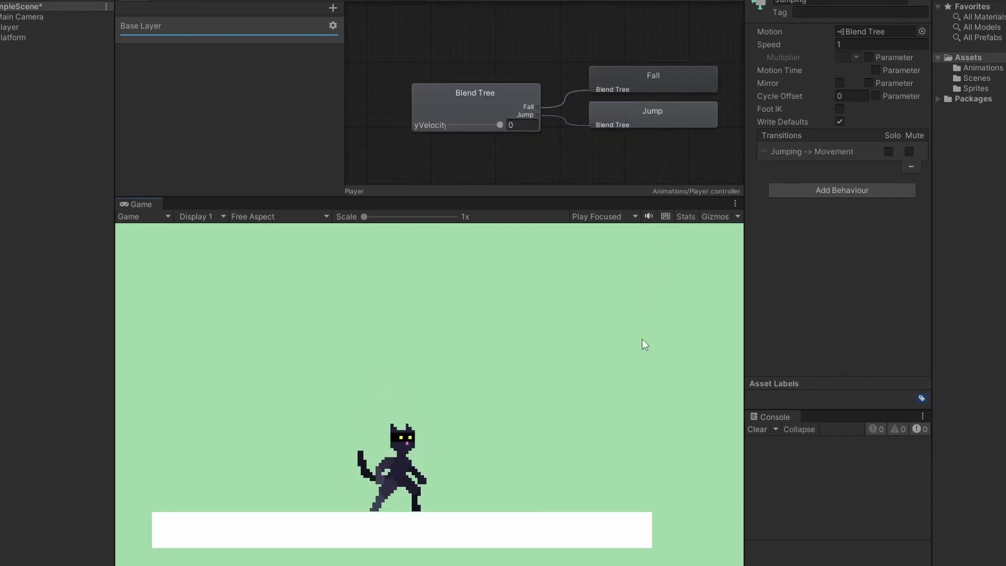
{"action": "key", "text": "space"}
{"action": "key", "text": "space"}
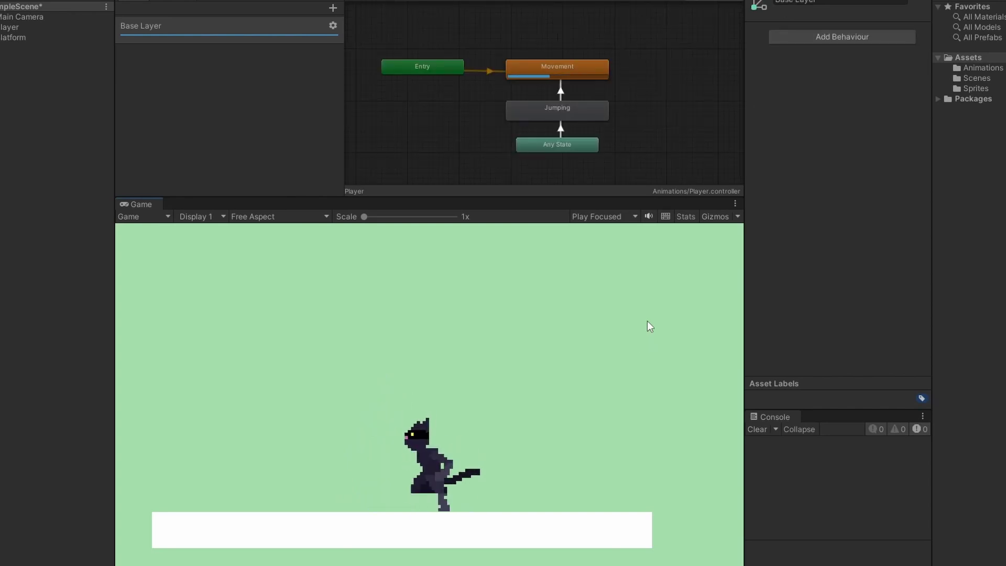
- Run the cat back and forth with repeated jumps, finally jumping off the platform's right end
{"action": "key", "text": "Left"}
{"action": "key", "text": "space"}
{"action": "key", "text": "Right"}
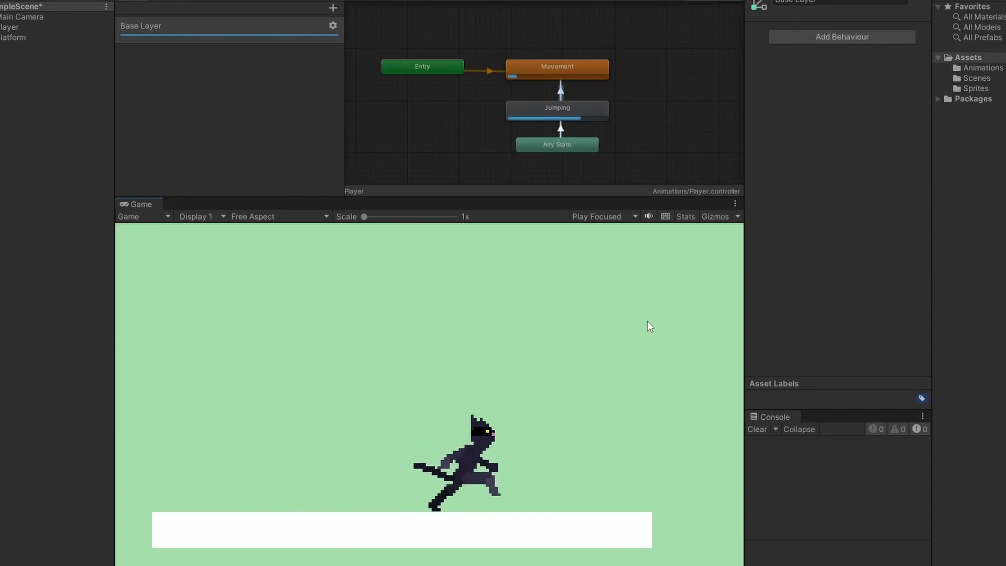
{"action": "key", "text": "space"}
{"action": "key", "text": "Left"}
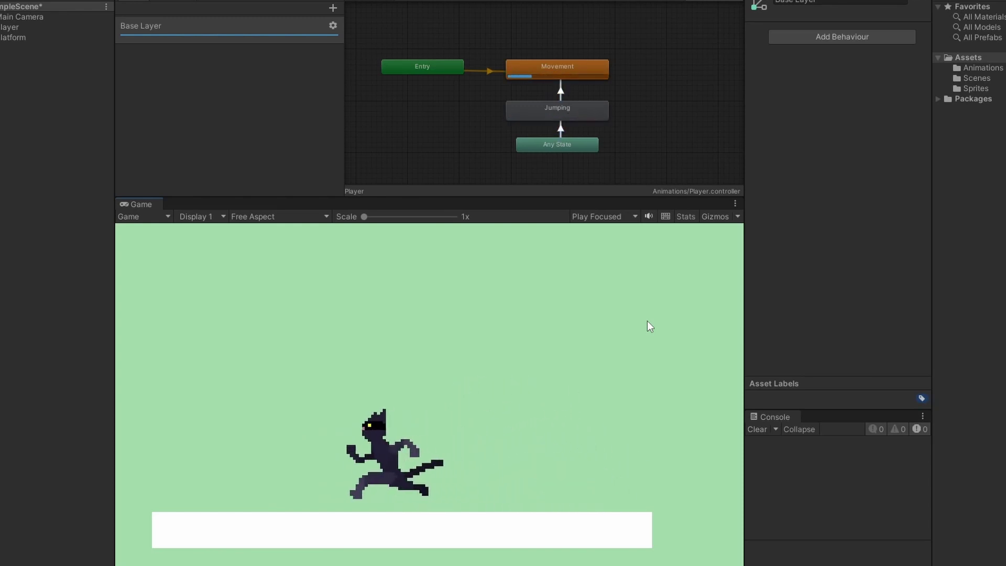
{"action": "key", "text": "Right"}
{"action": "key", "text": "space"}
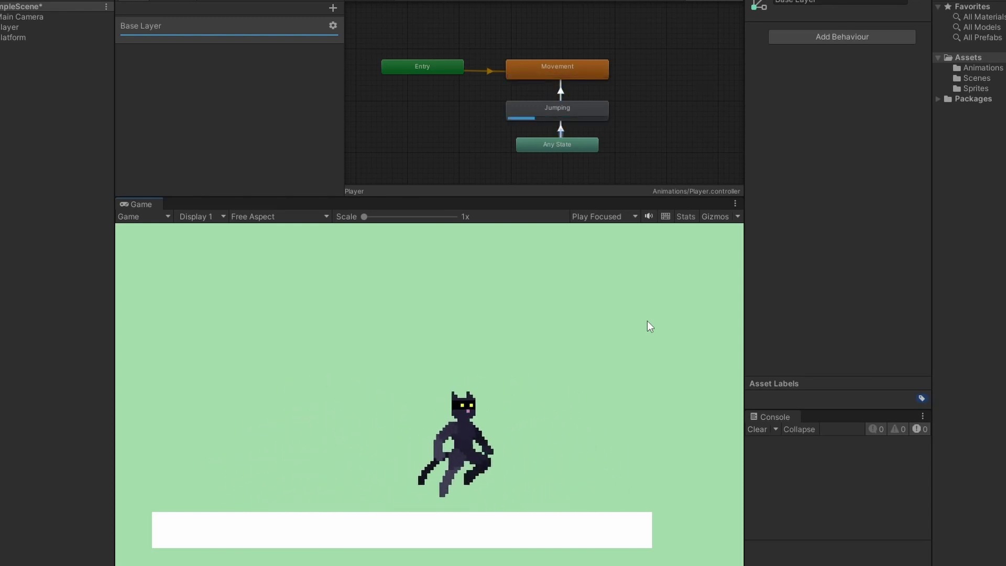
{"action": "key", "text": "Left"}
{"action": "key", "text": "space"}
{"action": "key", "text": "Right"}
{"action": "key", "text": "space"}
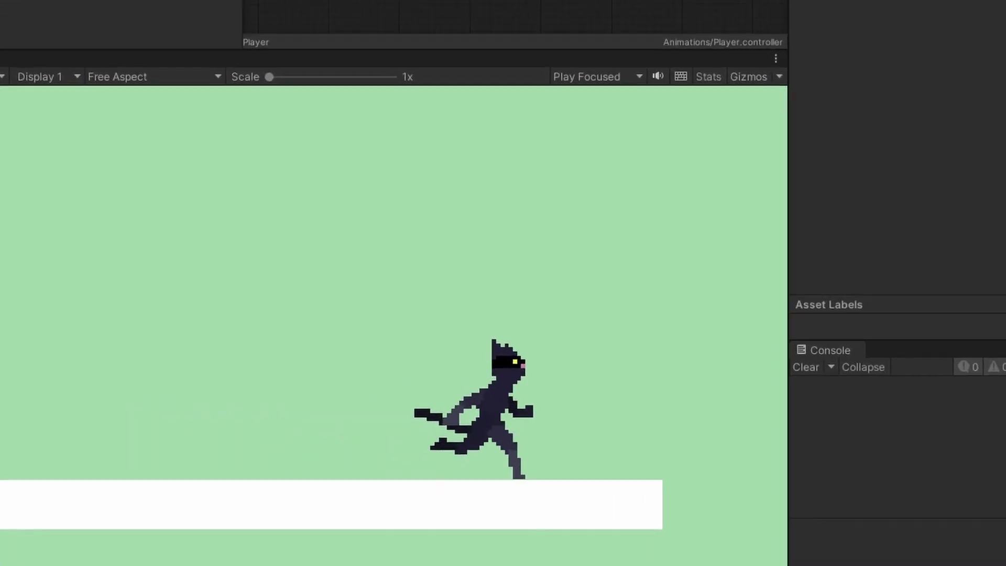
{"action": "key", "text": "space"}
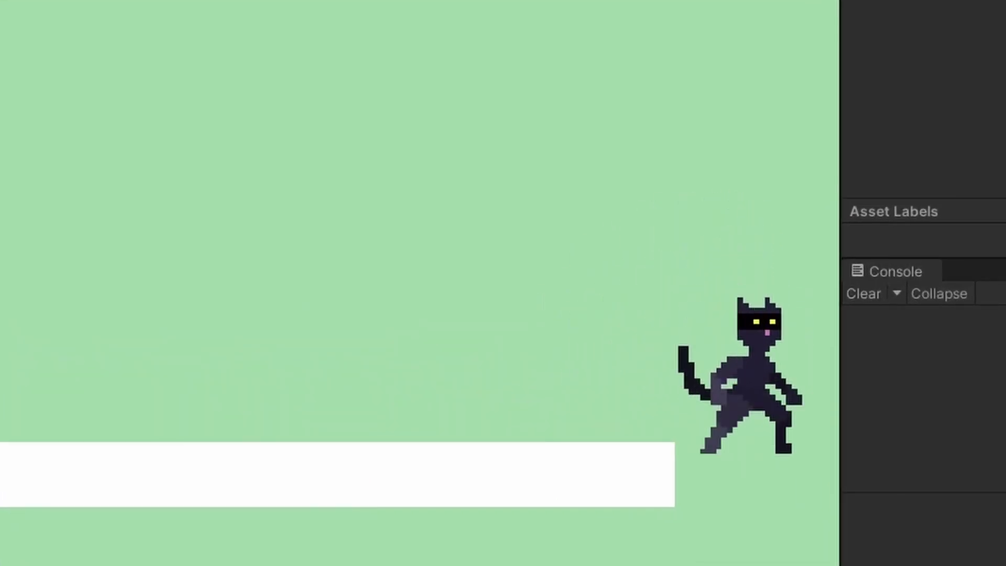